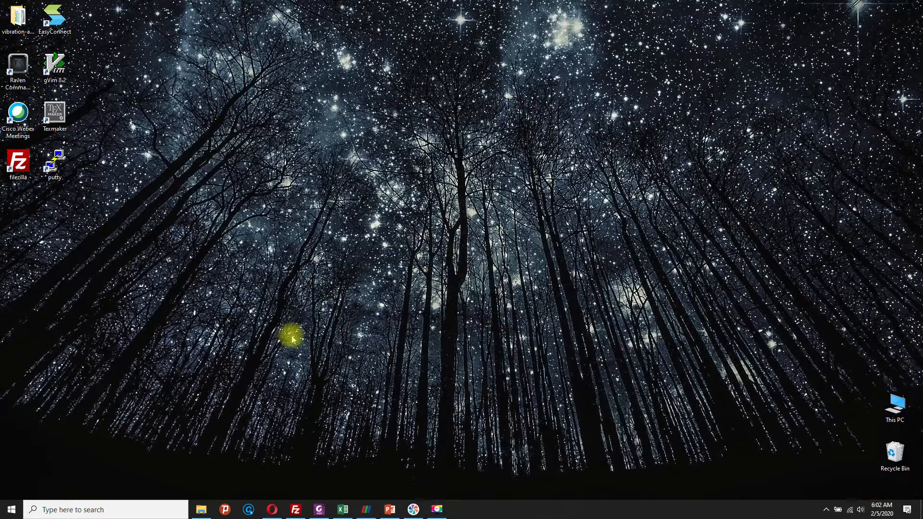
Step: Open FreeCAD and maximize its window
left_click(127, 512)
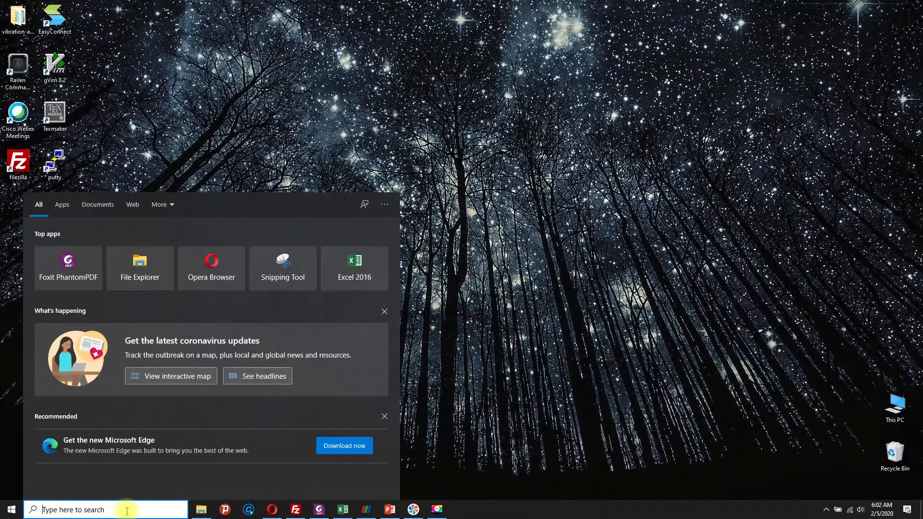
type("freecad")
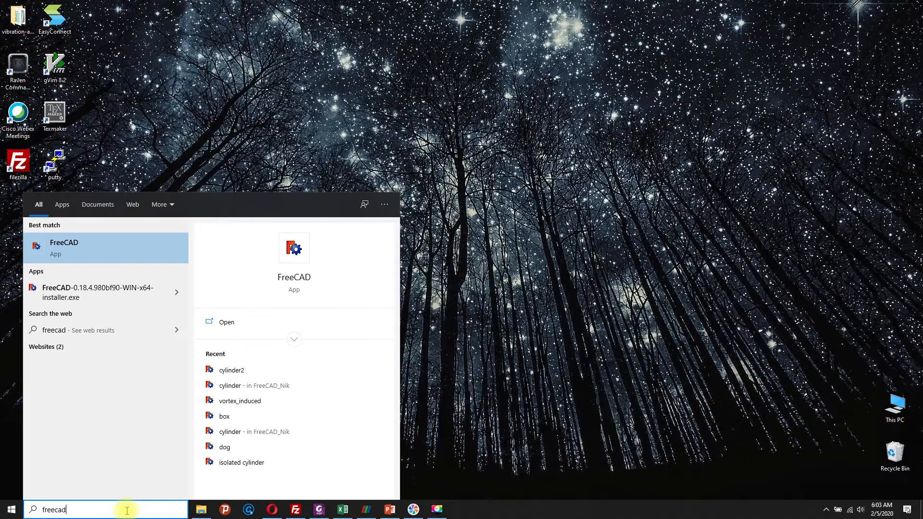
key("Return")
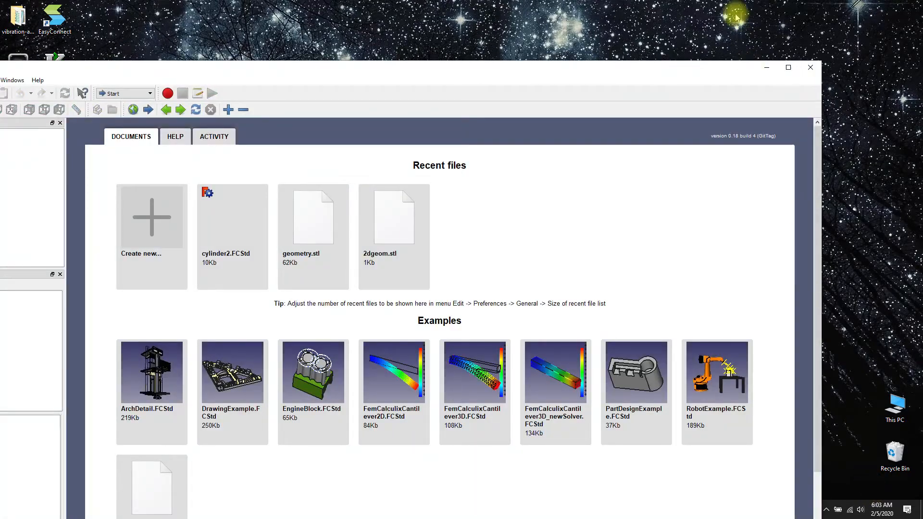
left_click(789, 67)
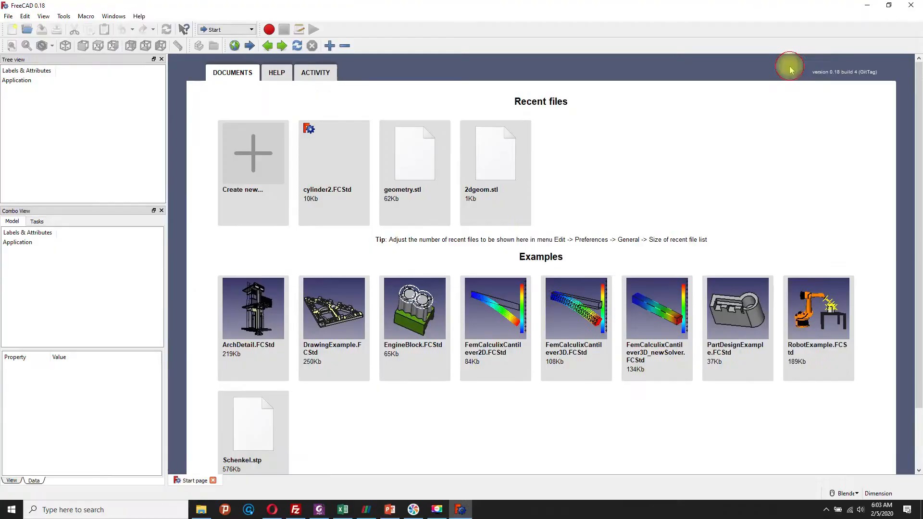
Step: Create a new empty document and switch to the Part workbench
left_click(12, 30)
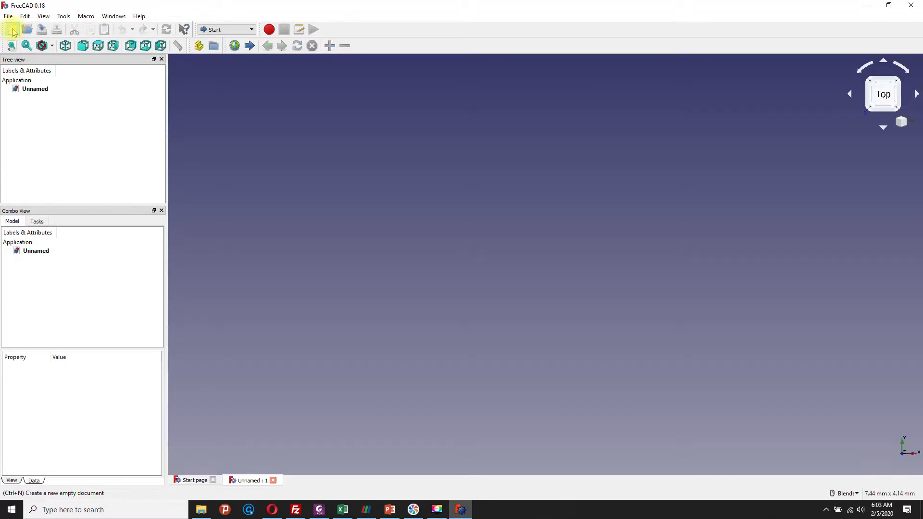
left_click(251, 30)
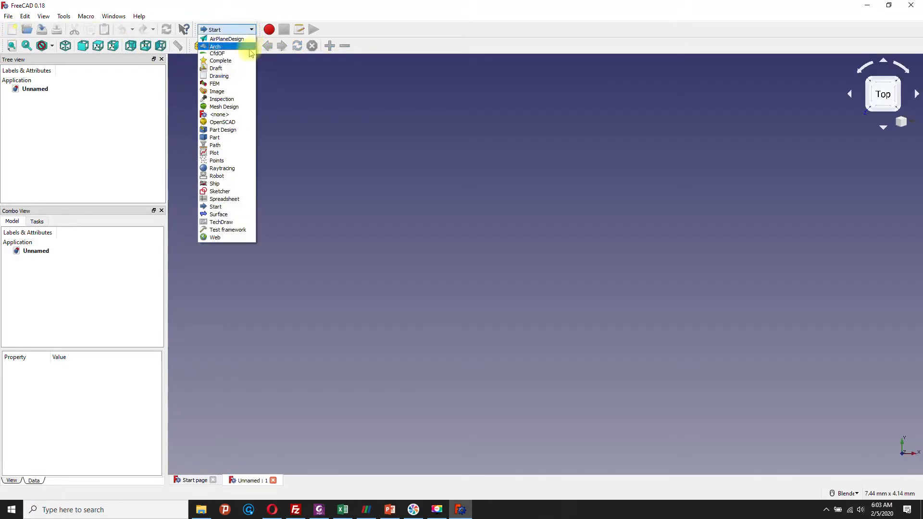
left_click(215, 138)
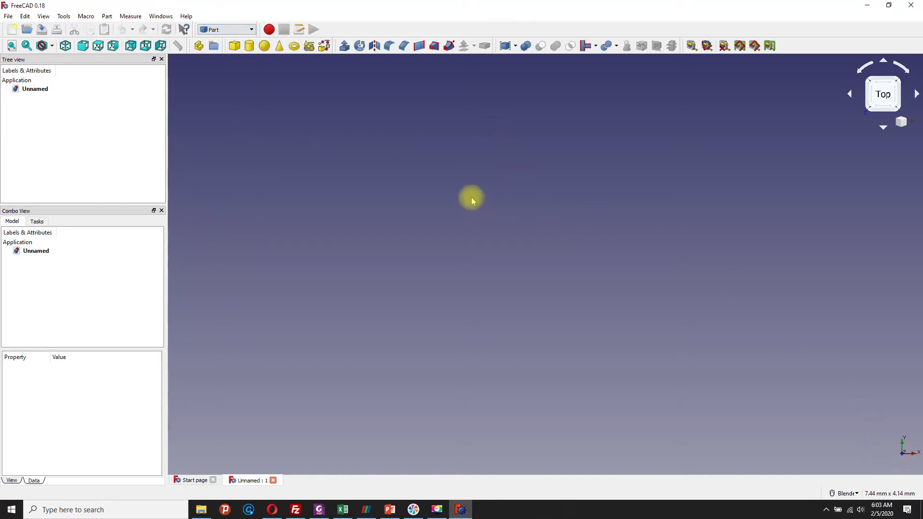
Step: Create a cube solid and select it to show its properties
left_click(235, 46)
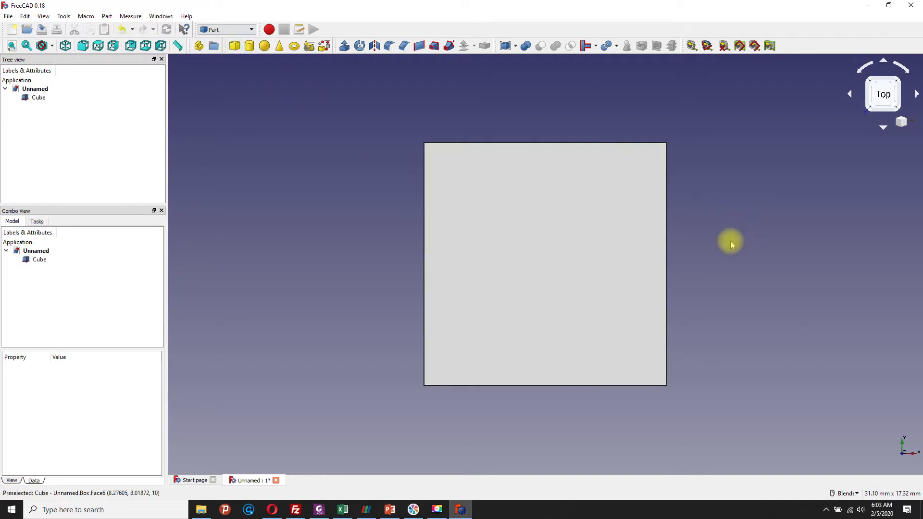
mouse_move(731, 245)
middle_mouse_down()
mouse_move(659, 274)
mouse_move(690, 291)
mouse_move(705, 226)
mouse_move(634, 229)
mouse_move(659, 241)
mouse_move(666, 268)
mouse_move(686, 255)
mouse_move(668, 241)
mouse_move(606, 276)
mouse_move(620, 261)
mouse_move(694, 251)
mouse_move(719, 235)
mouse_move(717, 248)
middle_mouse_up()
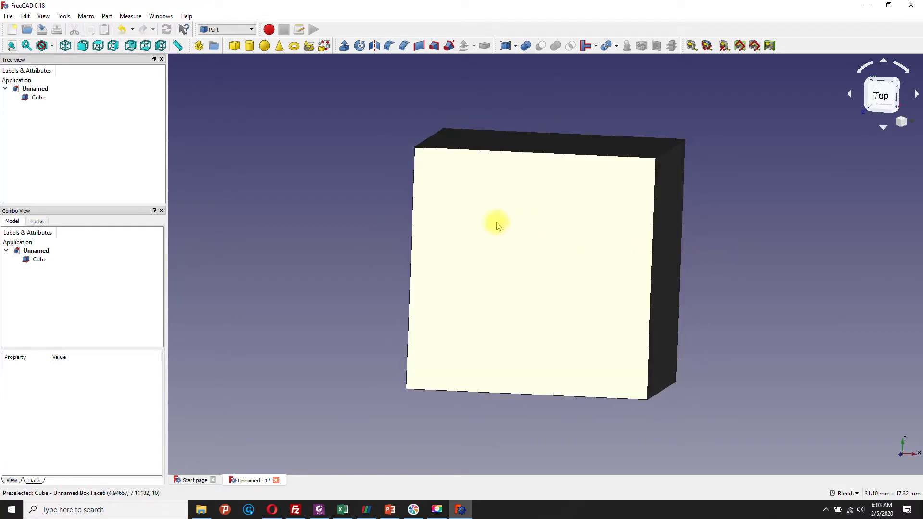
middle_click_drag(463, 255, 439, 274)
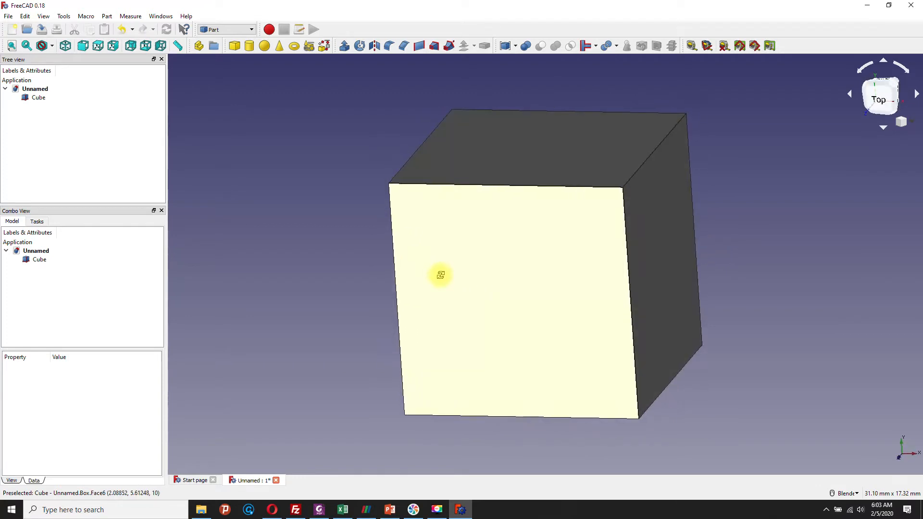
left_click(510, 235)
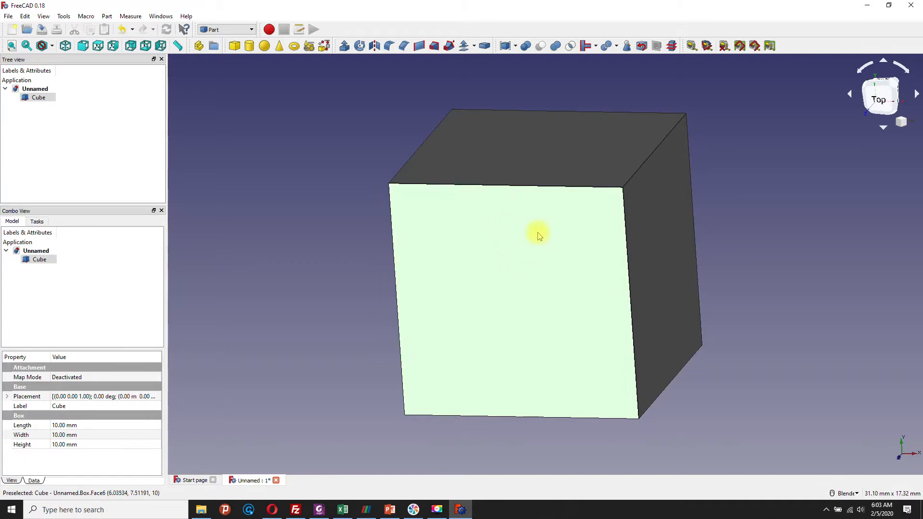
mouse_move(517, 212)
middle_mouse_down()
mouse_move(536, 220)
mouse_move(529, 207)
middle_mouse_up()
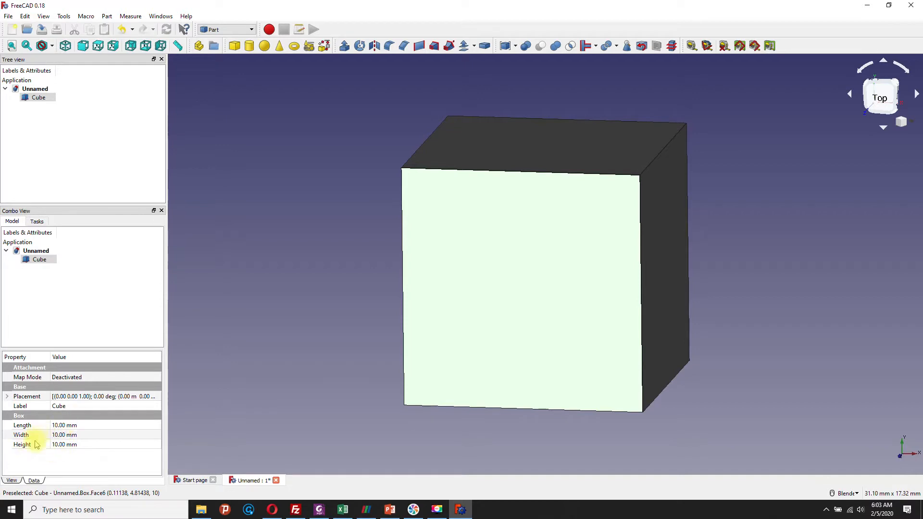
Step: Set the cube's length to 100 m and fit the view to it
left_click(73, 426)
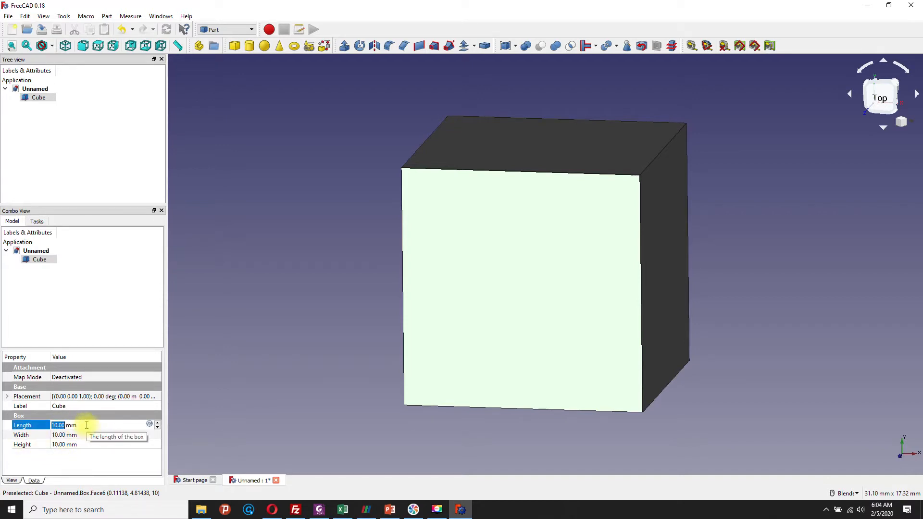
left_click(59, 426)
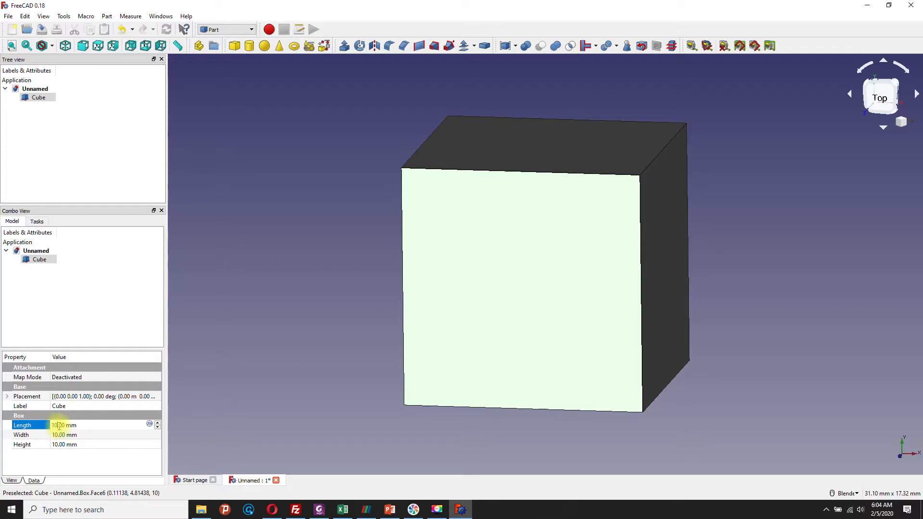
type("0")
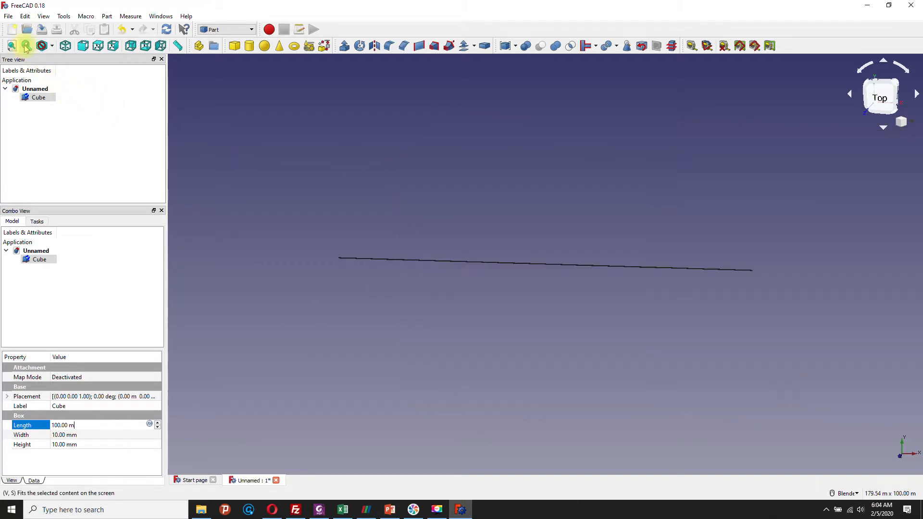
left_click(27, 46)
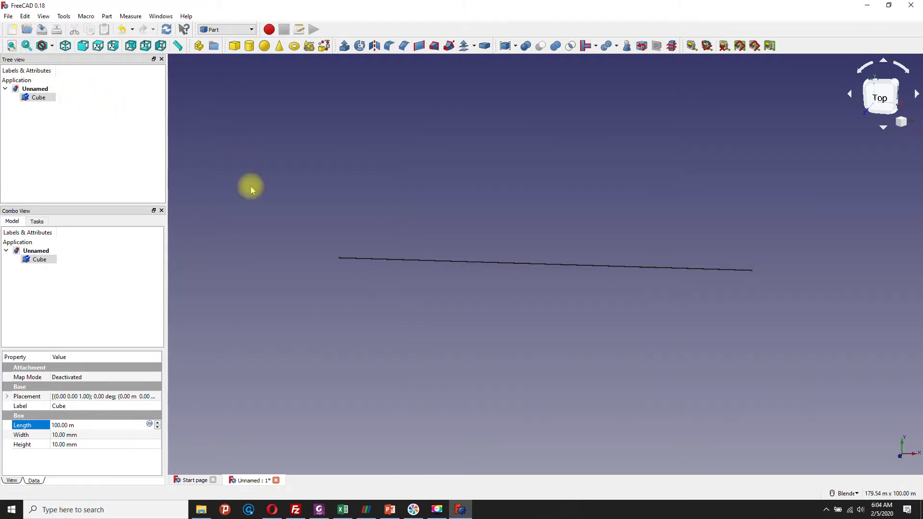
Step: Set the cube's width to 40 m
left_click(67, 435)
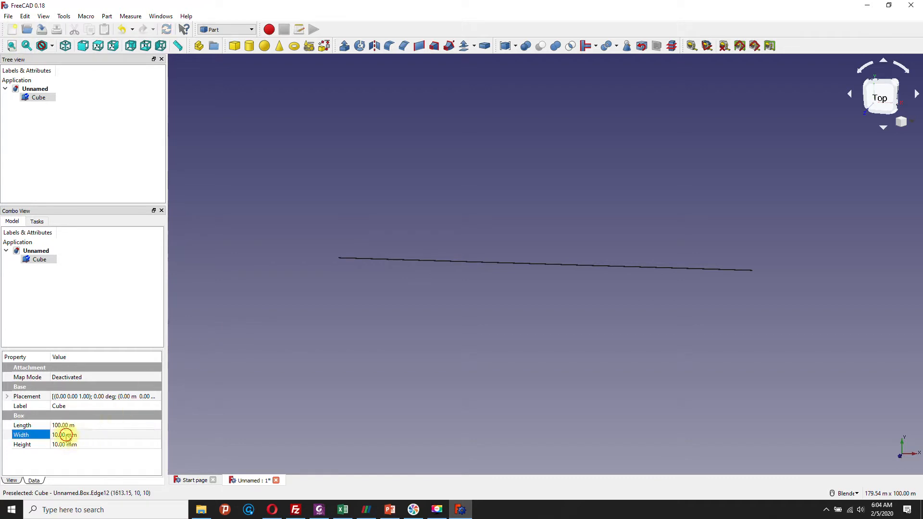
left_click_drag(80, 437, 50, 438)
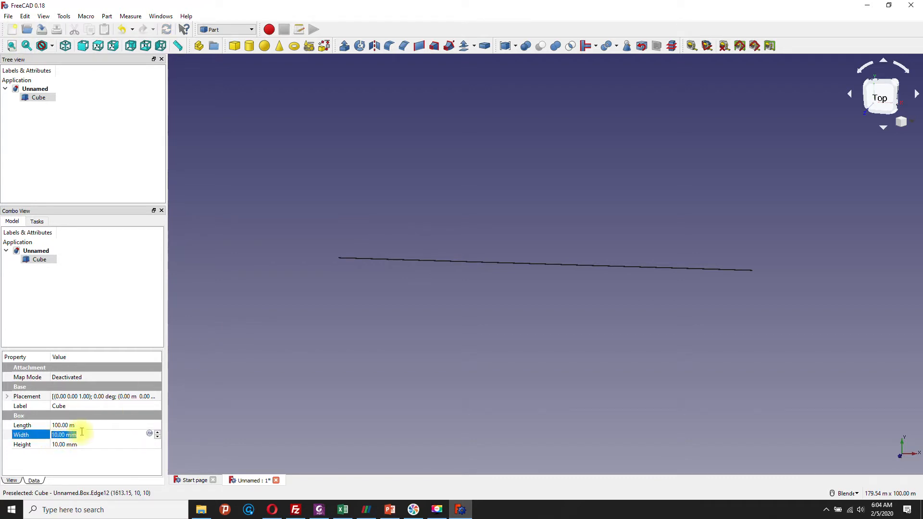
type("40")
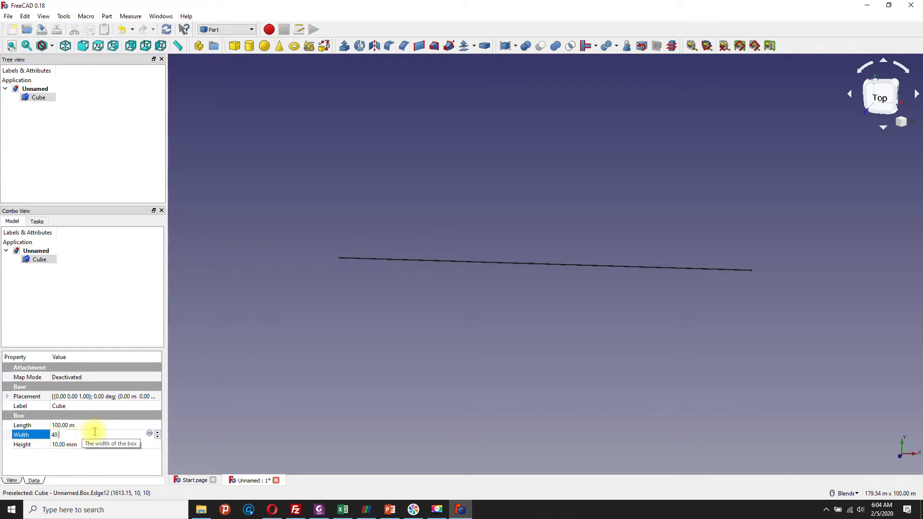
type(".00 m")
Step: Set the cube's height to 1 m to form a thin slab
left_click(84, 444)
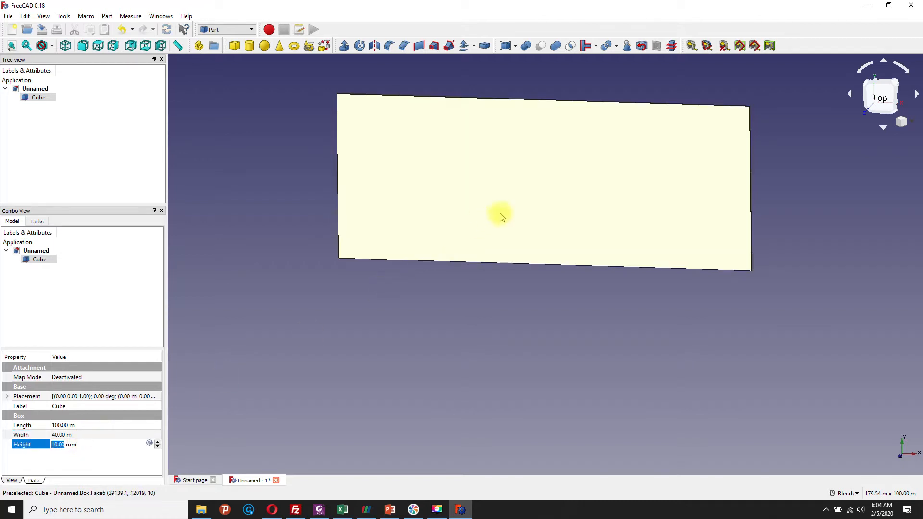
middle_click_drag(500, 216, 469, 243)
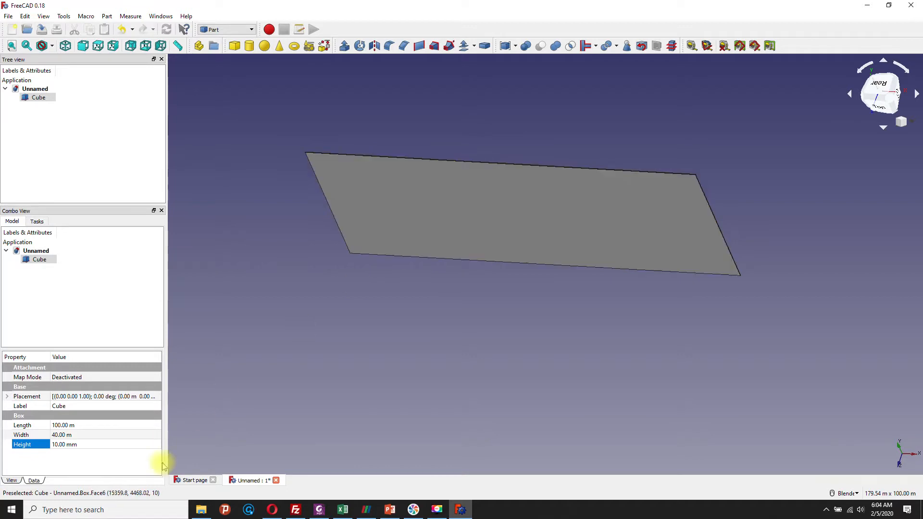
left_click(93, 444)
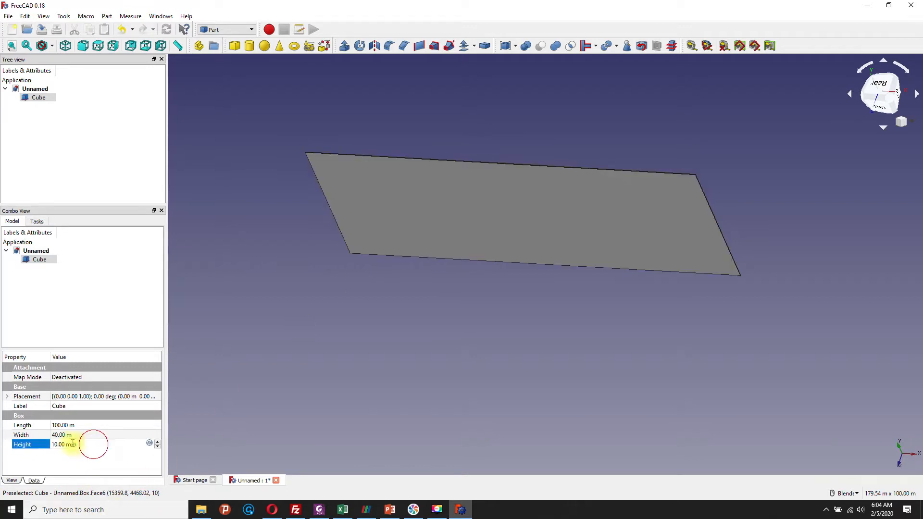
left_click_drag(76, 444, 54, 444)
type("m")
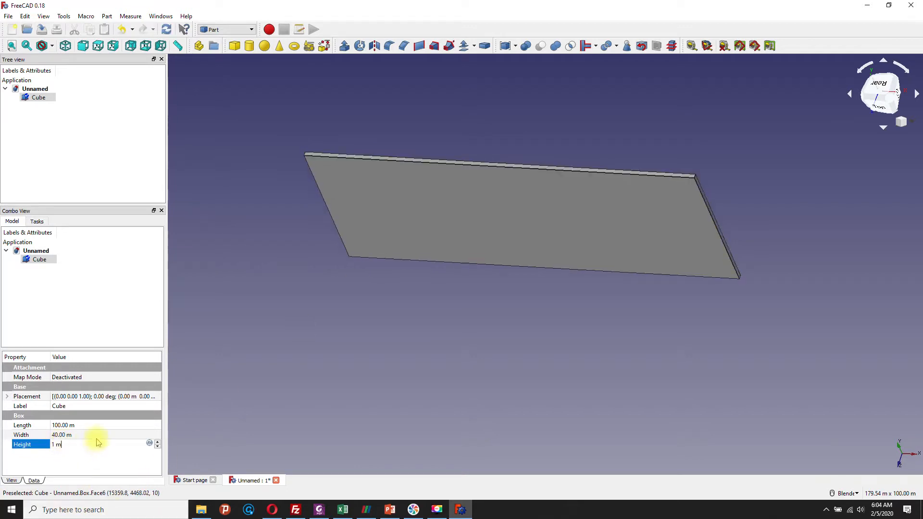
key("Return")
middle_click_drag(466, 284, 532, 218)
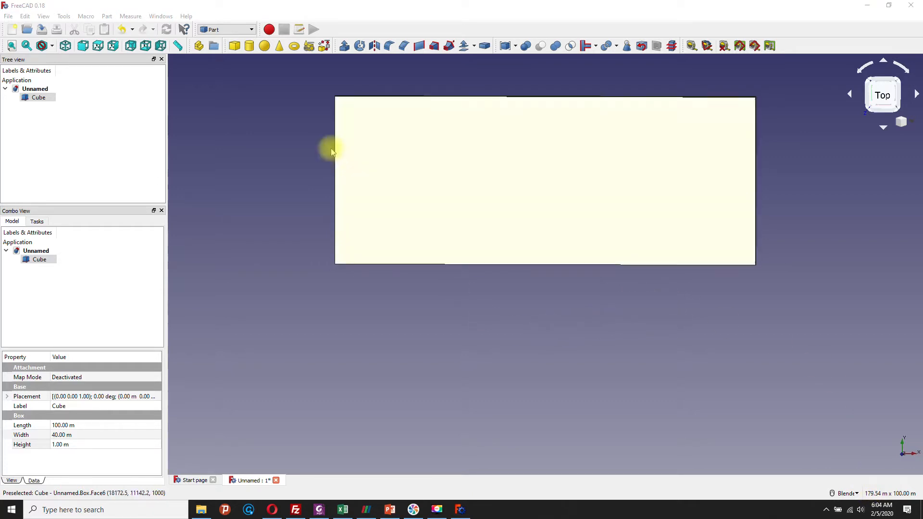
Step: Create a cylinder solid and set its radius to 2 mm
left_click(248, 46)
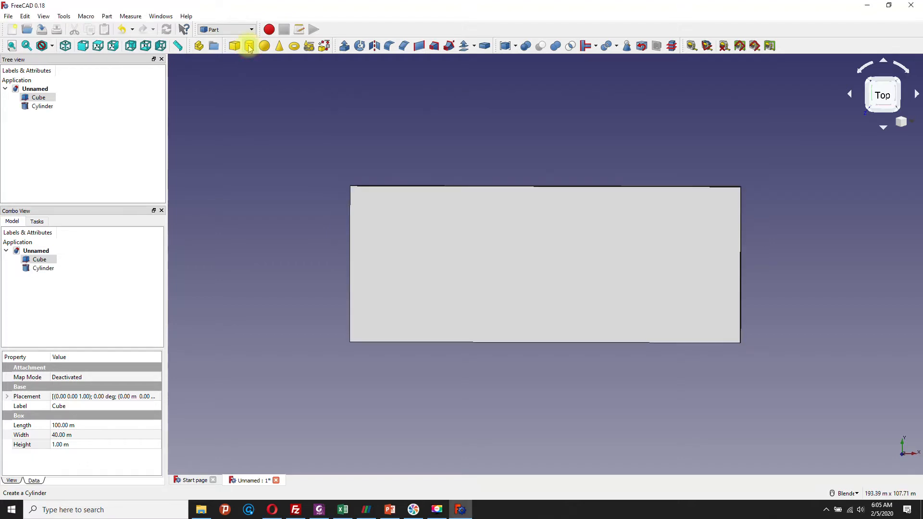
left_click(26, 107)
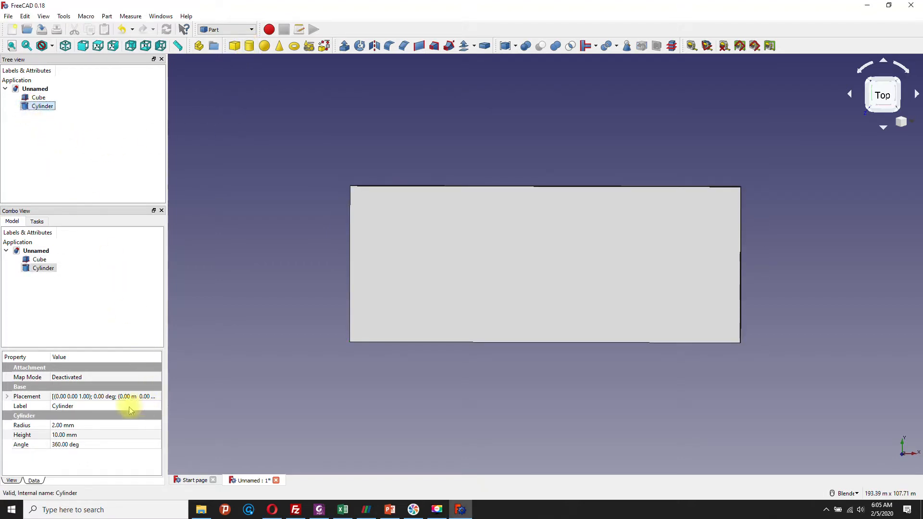
left_click(82, 427)
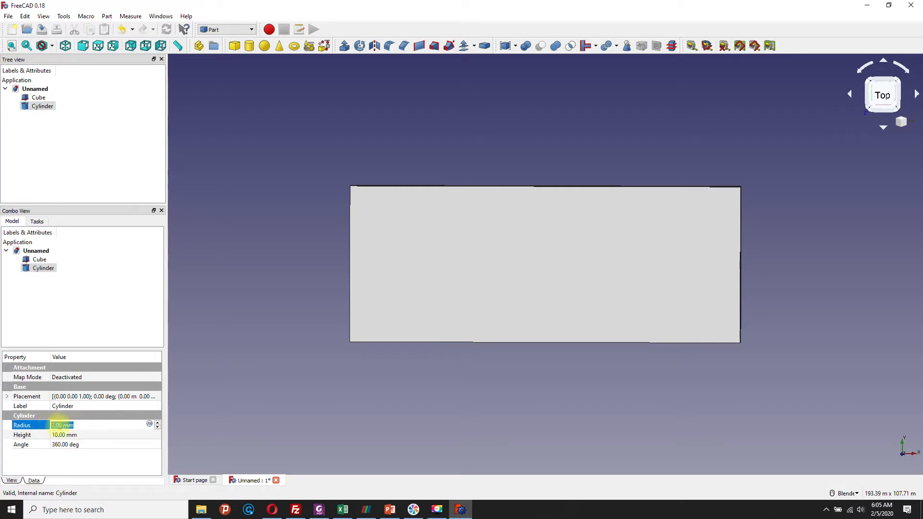
type("2")
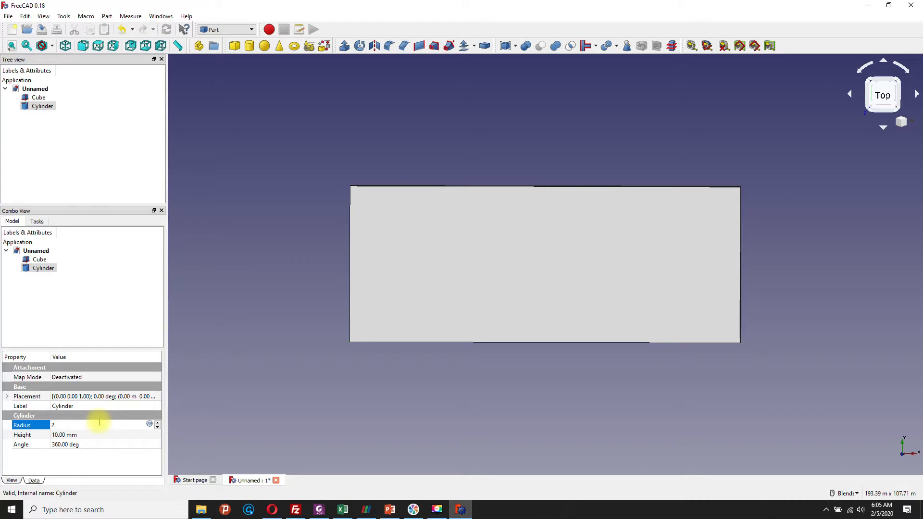
left_click(99, 435)
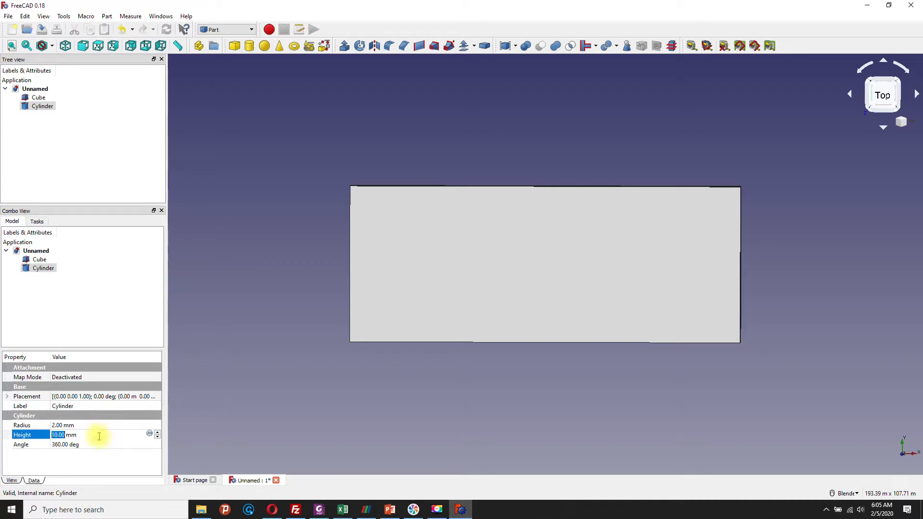
Step: Hide the cube so that only the cylinder is displayed
left_click(40, 108)
right_click(40, 107)
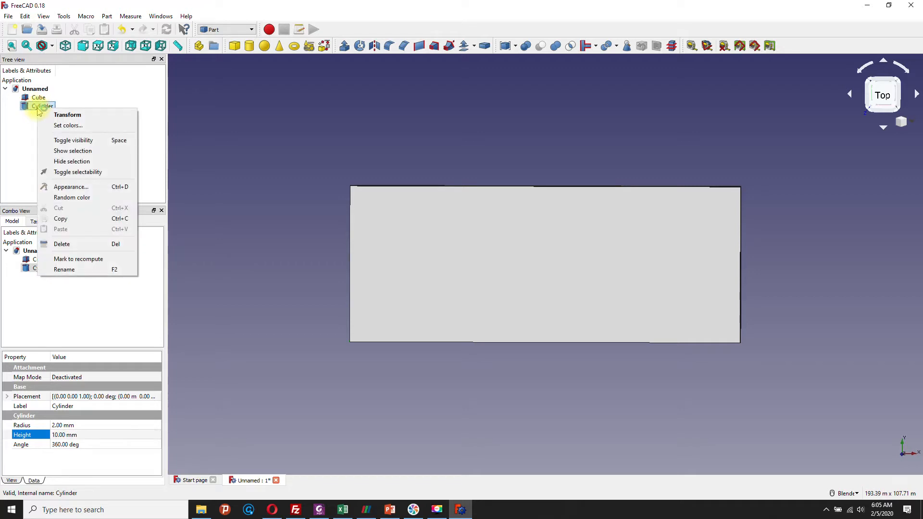
left_click(37, 98)
right_click(37, 98)
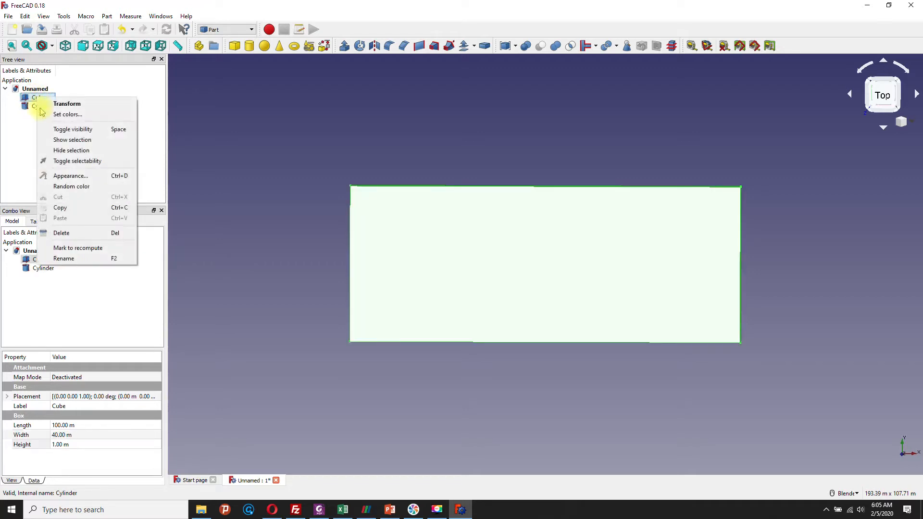
left_click(64, 151)
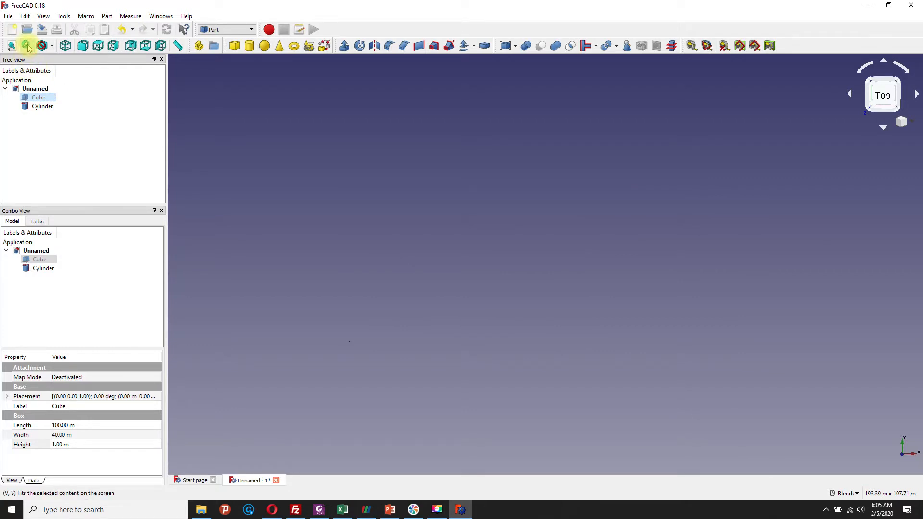
Step: Set the hidden cube's width to 1 m and clear the selection
left_click(76, 435)
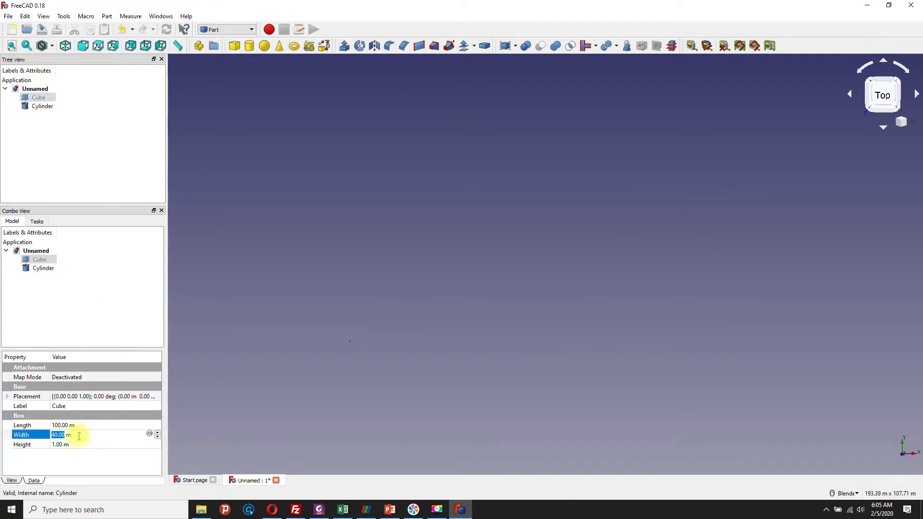
left_click_drag(52, 436, 88, 436)
type("1")
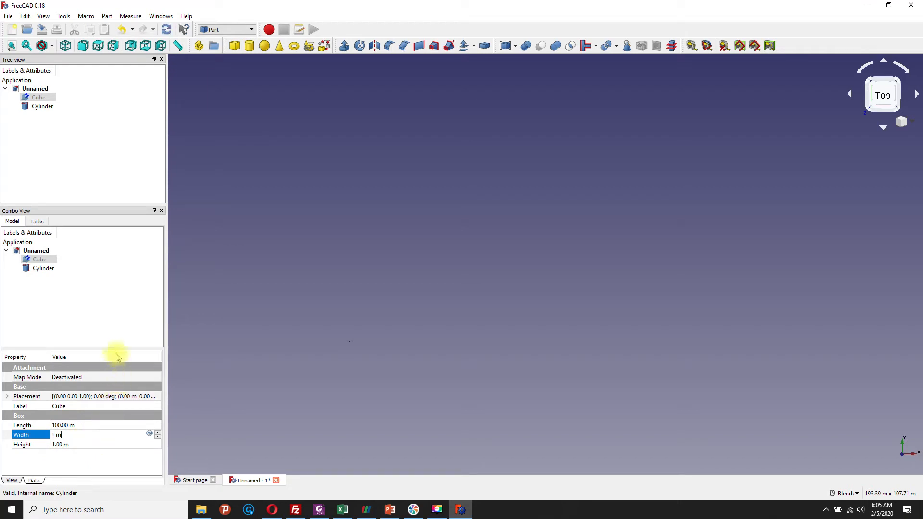
left_click(121, 337)
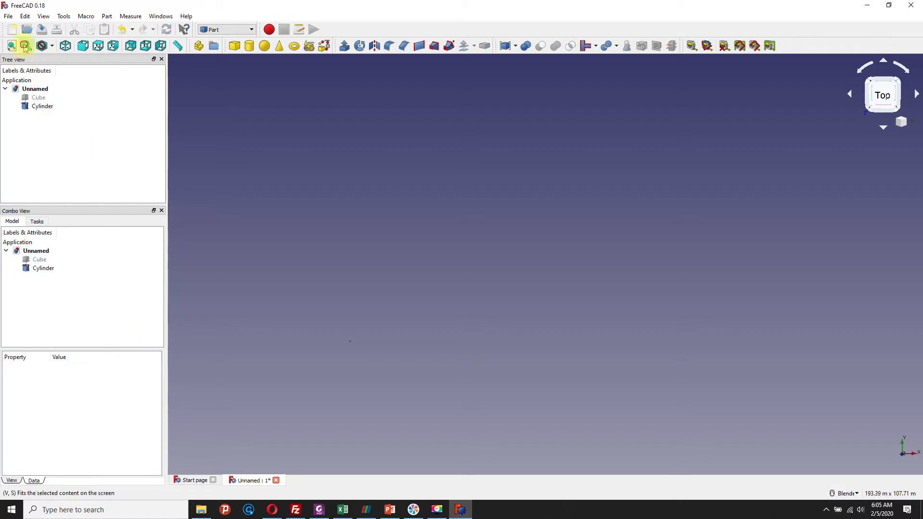
Step: Set the cylinder's radius to 2 m and its height to 1 m
scroll(375, 245, "down", 5)
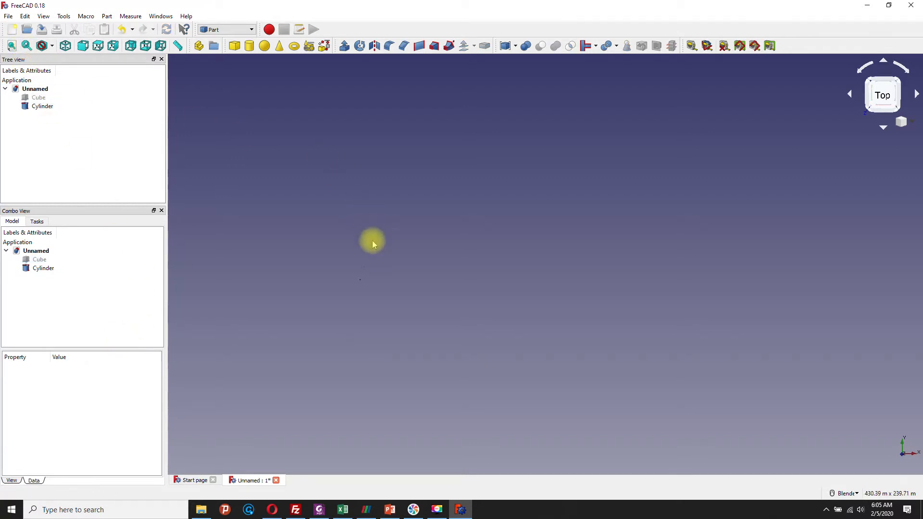
left_click(39, 268)
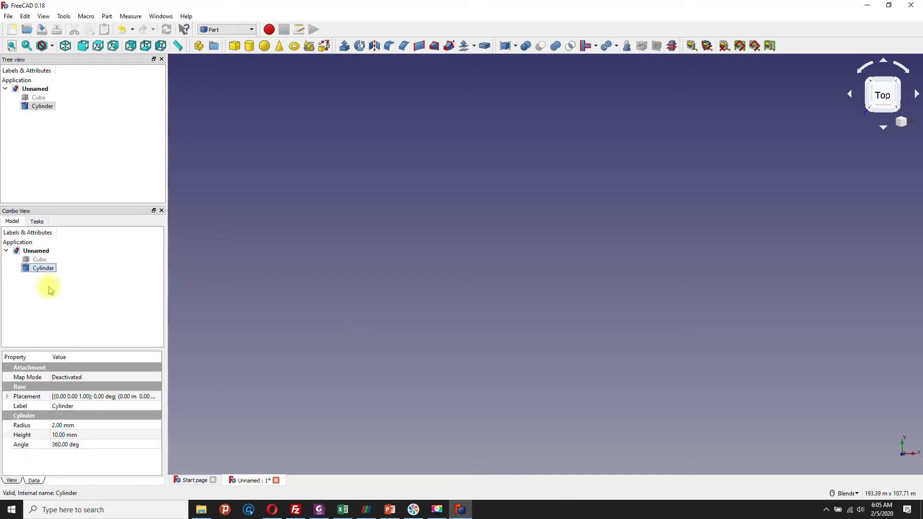
left_click(91, 426)
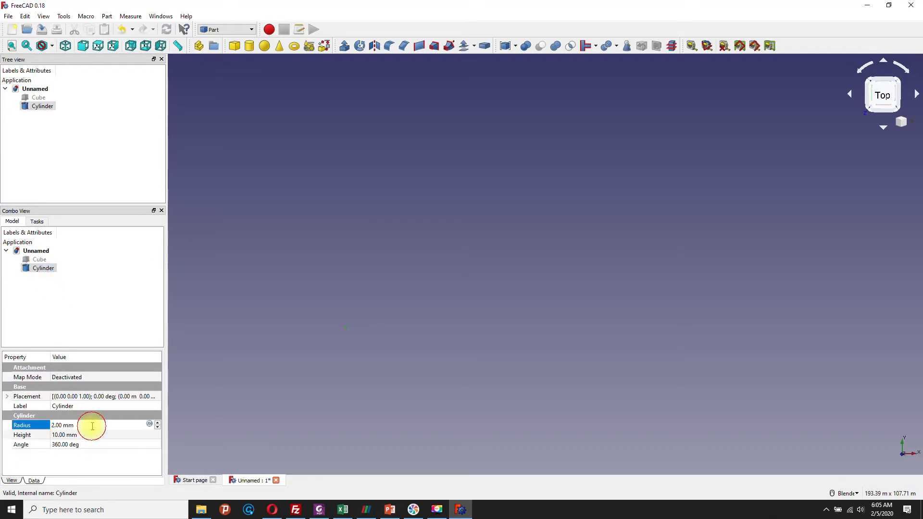
key("BackSpace")
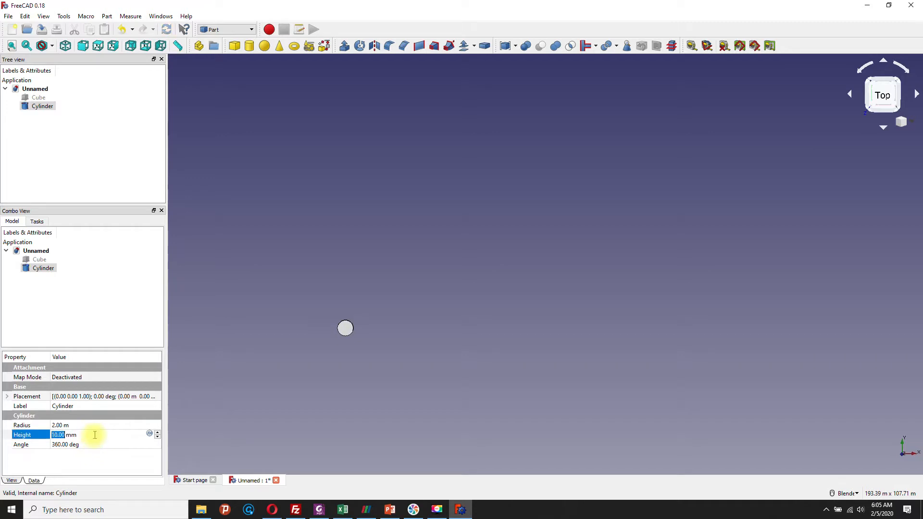
left_click(93, 435)
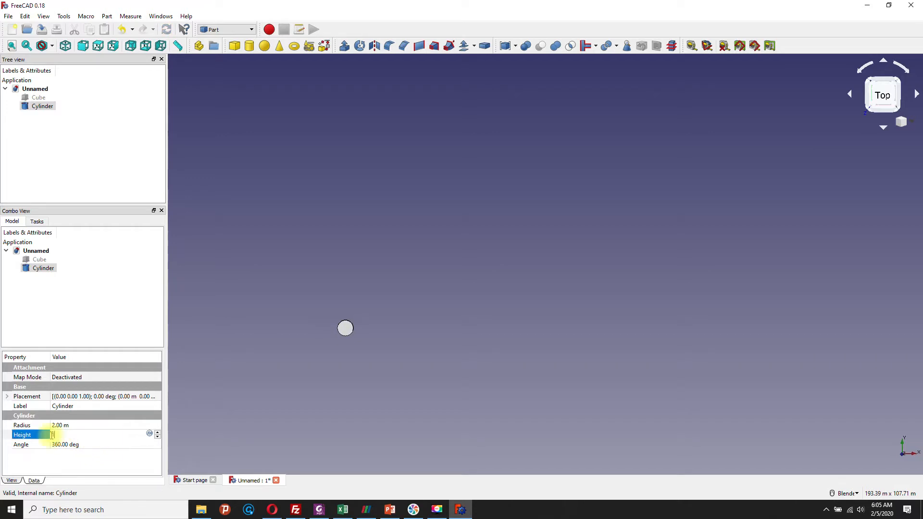
type("1.00 m")
key("Return")
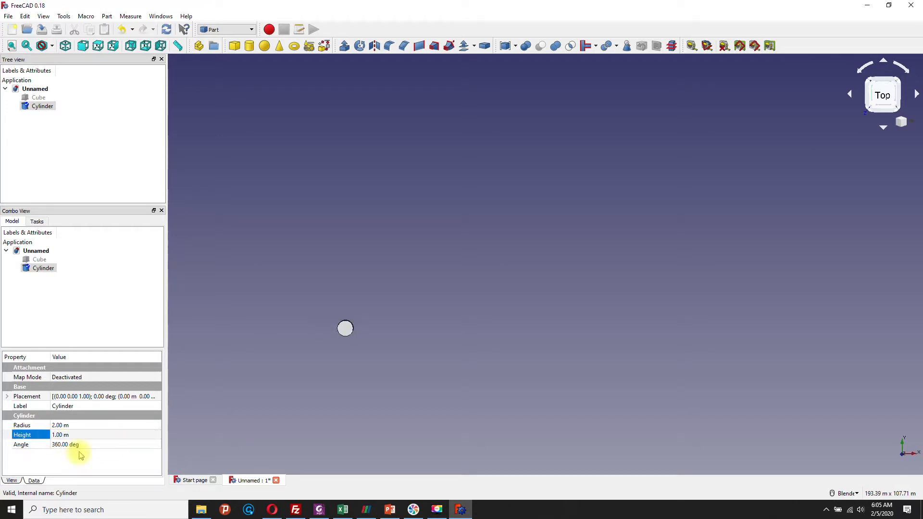
scroll(294, 367, "down", 3)
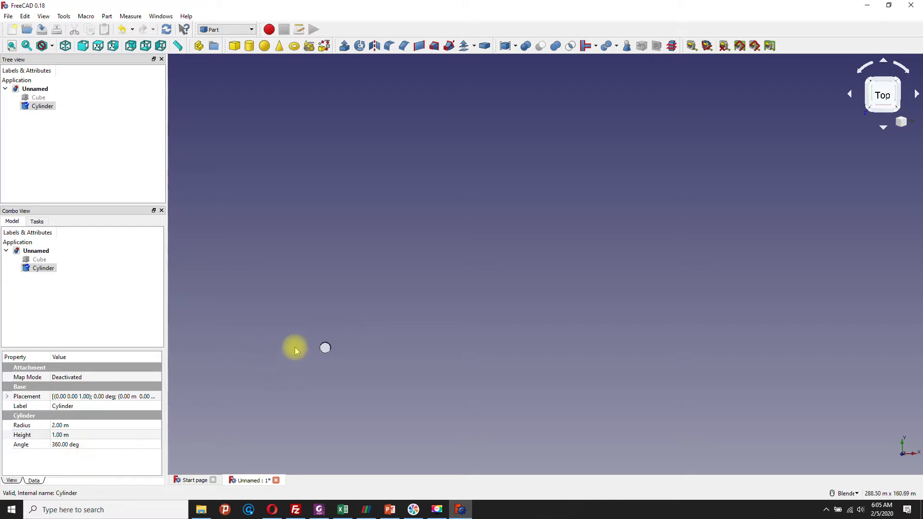
scroll(305, 357, "up", 5)
scroll(327, 354, "up", 2)
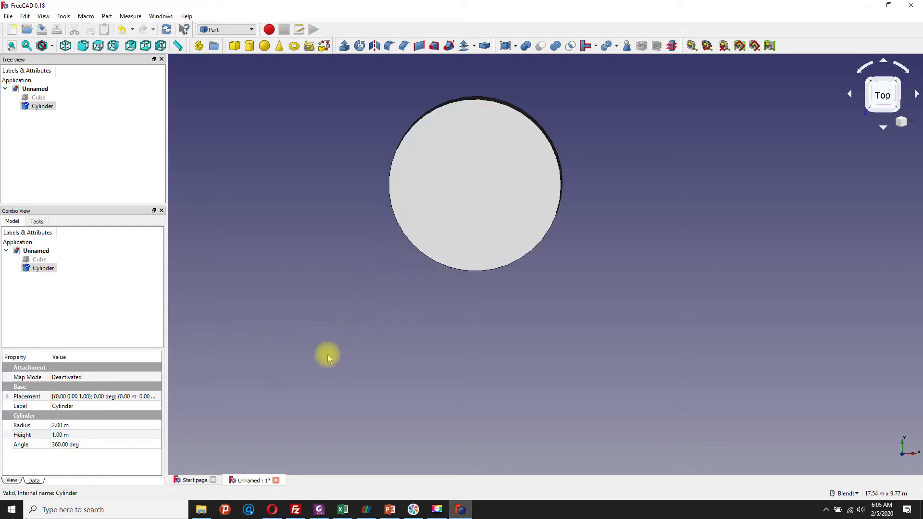
scroll(368, 293, "down", 4)
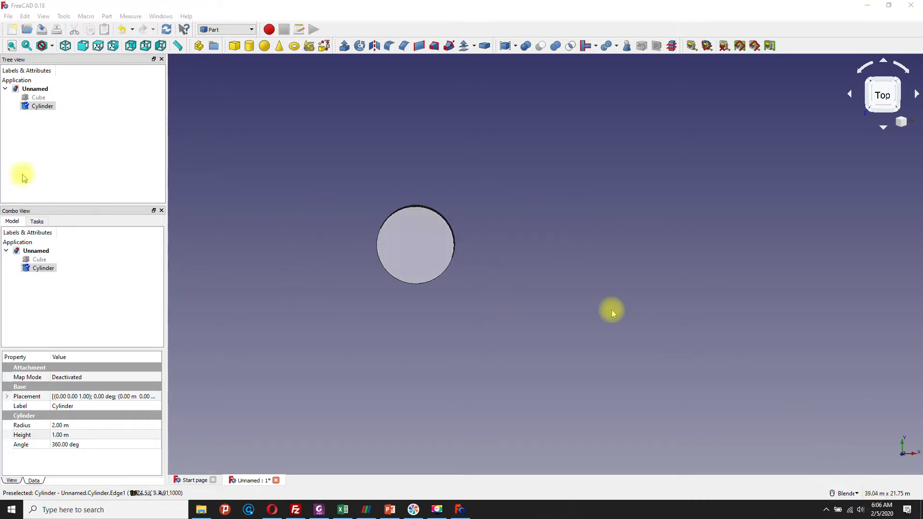
Step: Make the hidden cube visible again together with the cylinder
left_click(39, 97)
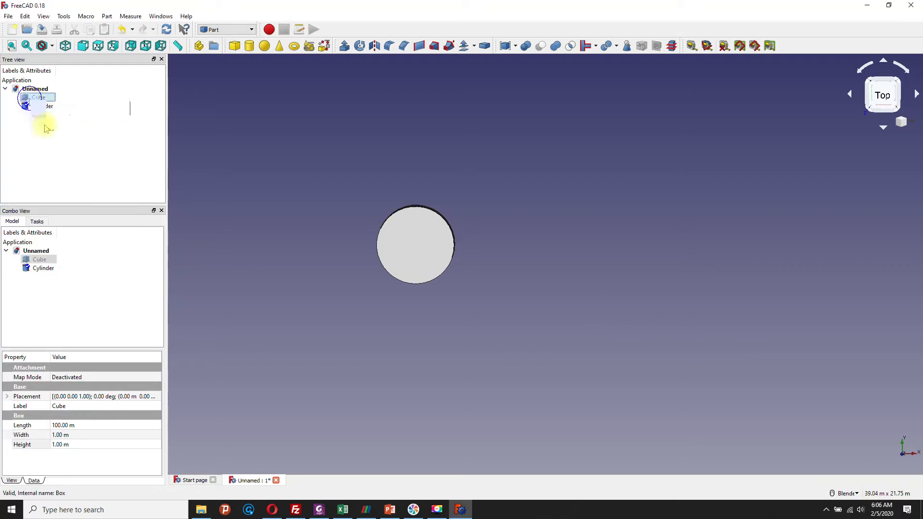
right_click(30, 98)
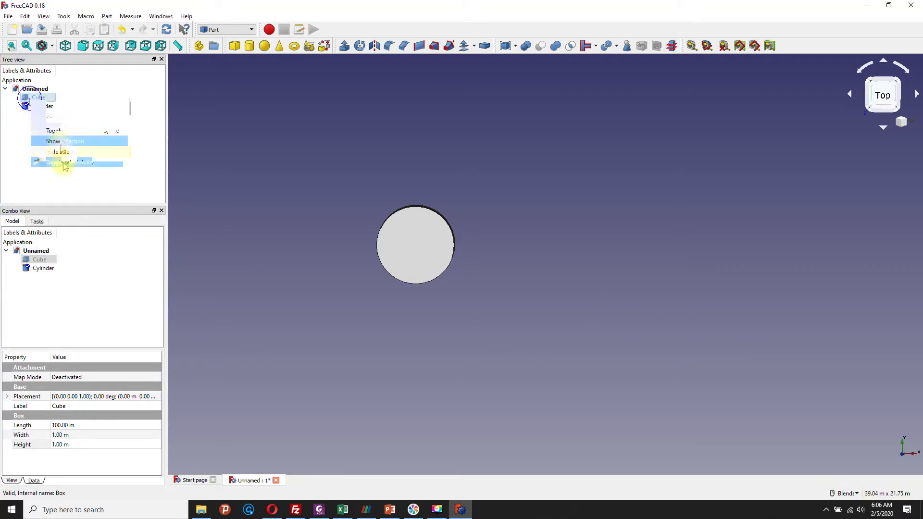
left_click(61, 145)
middle_click_drag(508, 309, 489, 355)
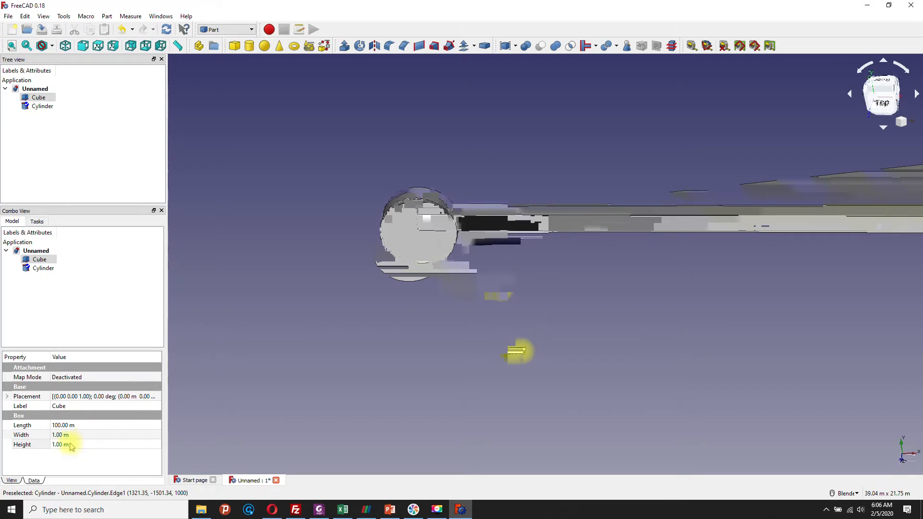
Step: Set the cube's width to 20 m and look at both solids from the top
left_click(56, 435)
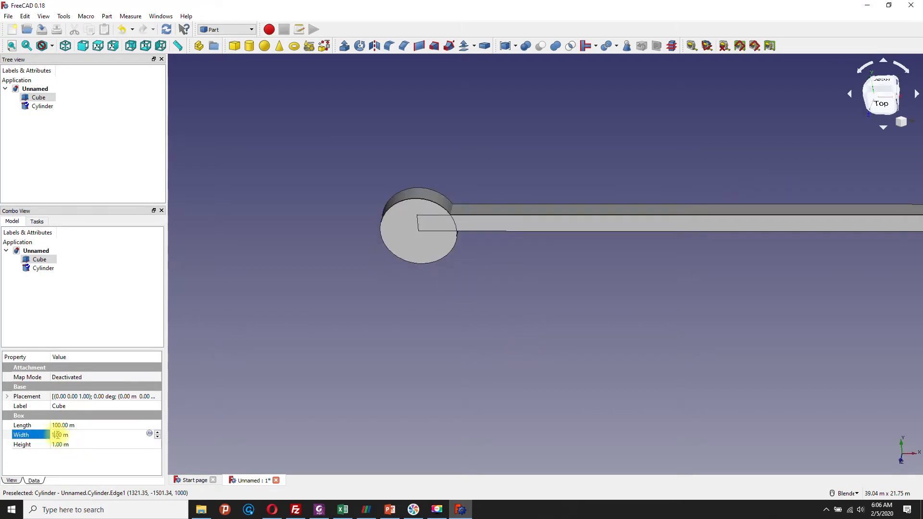
left_click(85, 435)
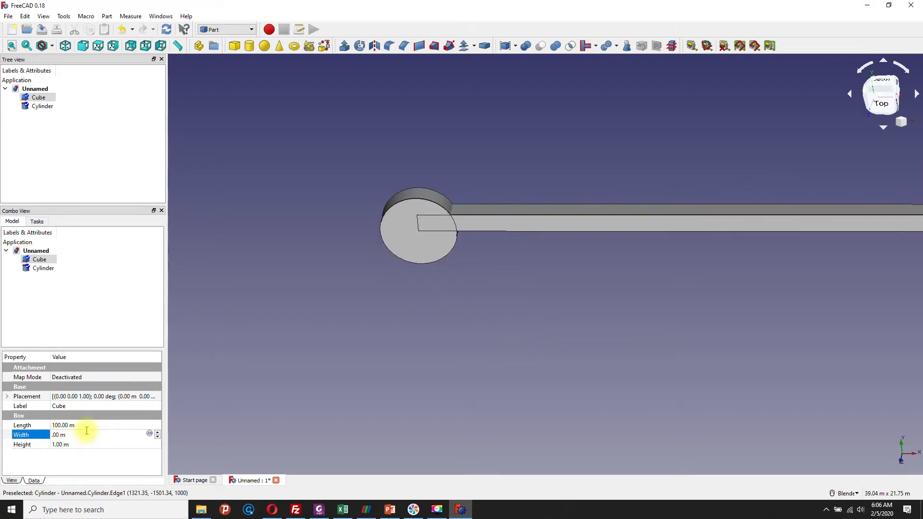
type("20")
left_click(99, 455)
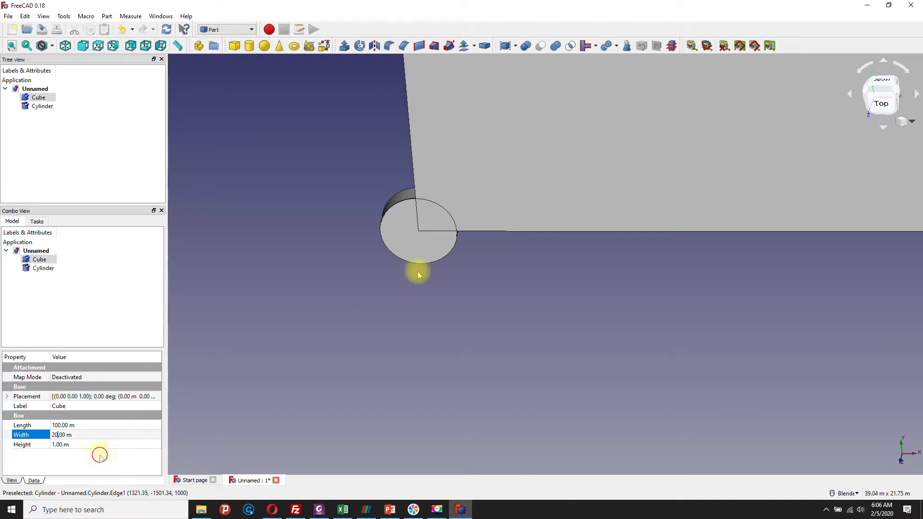
scroll(417, 275, "down", 2)
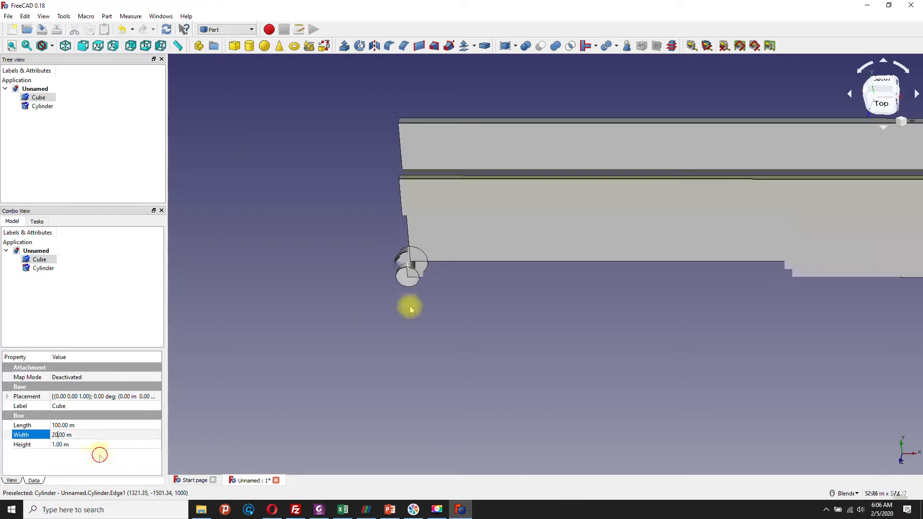
scroll(410, 306, "down", 6)
left_click(877, 104)
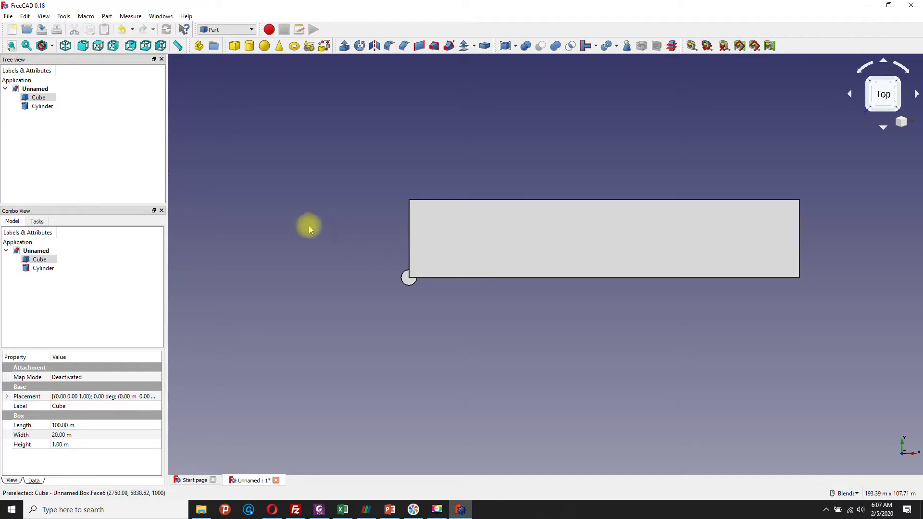
left_click(30, 269)
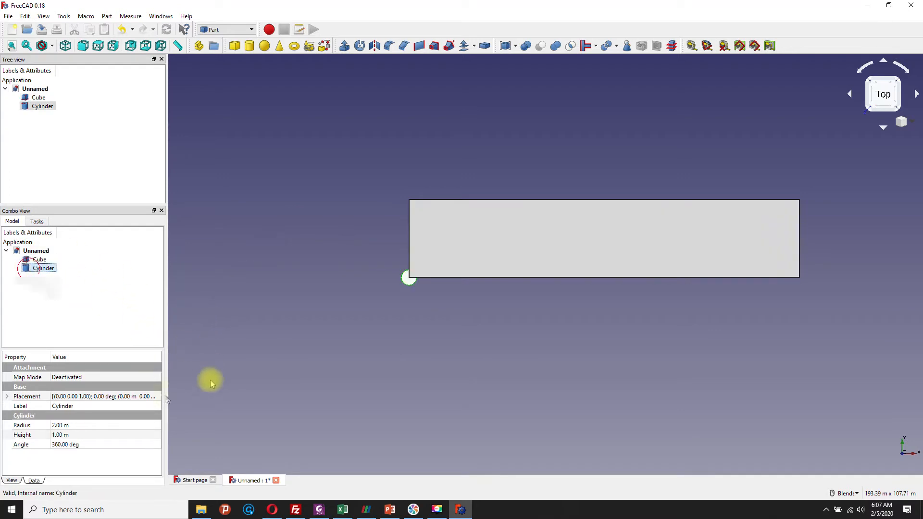
left_click(153, 397)
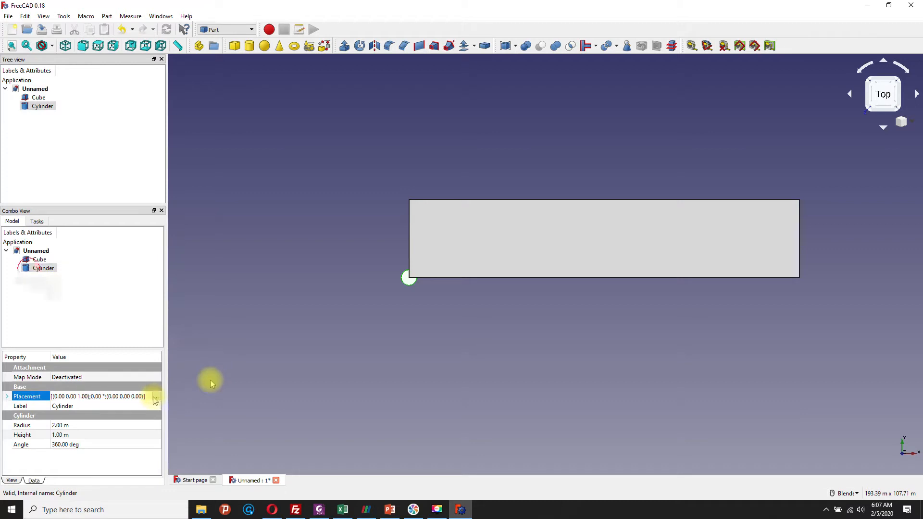
left_click(155, 398)
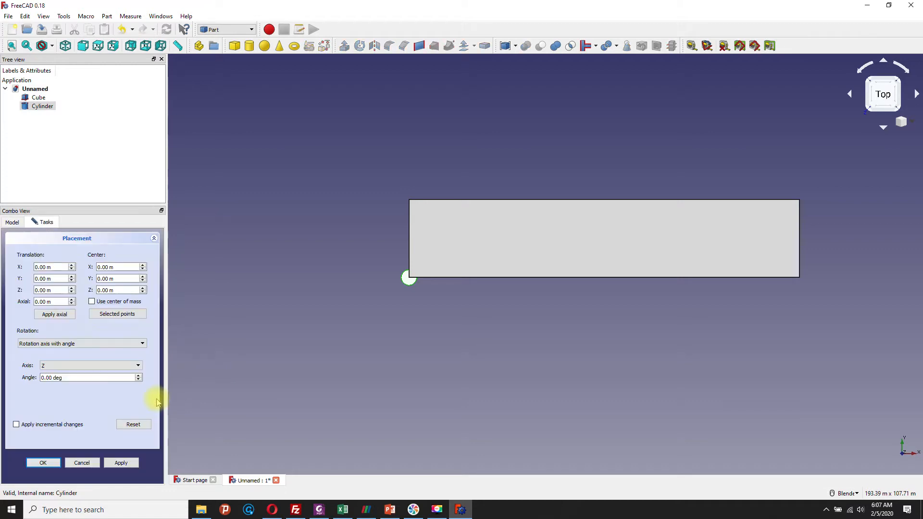
type("20")
left_click(41, 281)
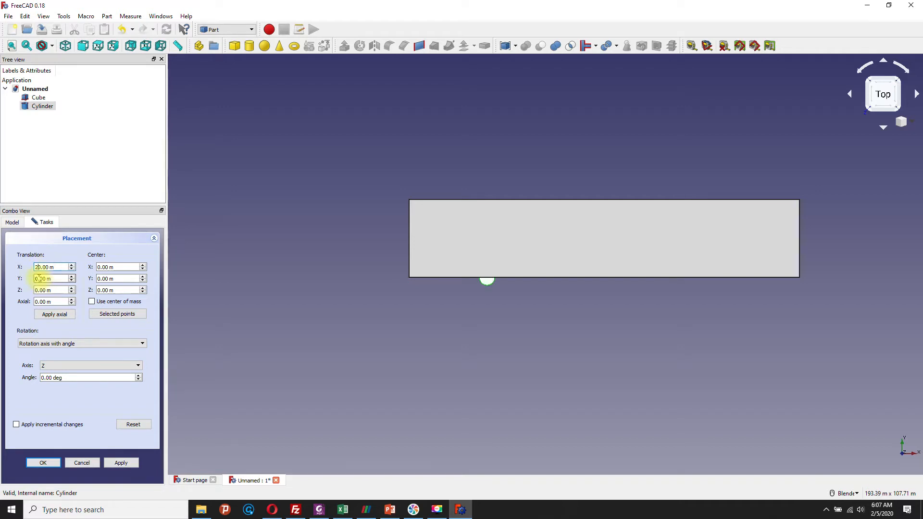
left_click(39, 278)
type("20")
left_click(36, 278)
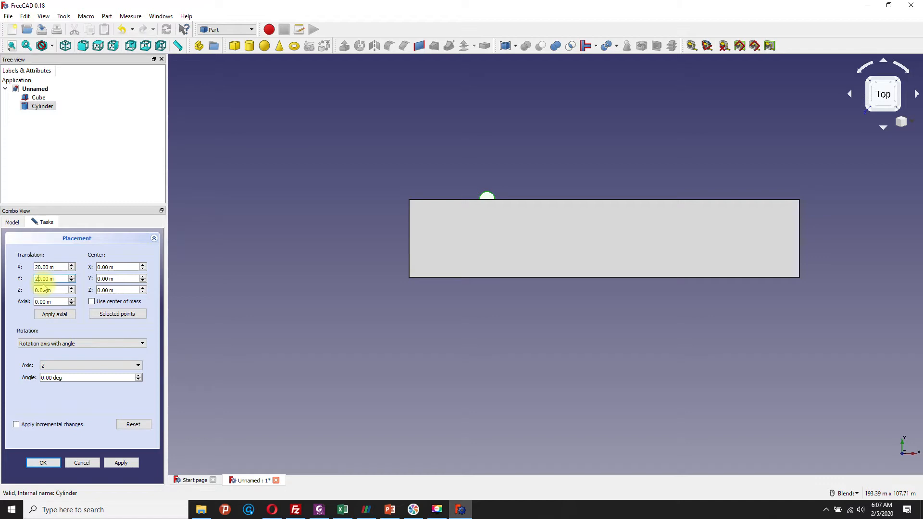
left_click(82, 462)
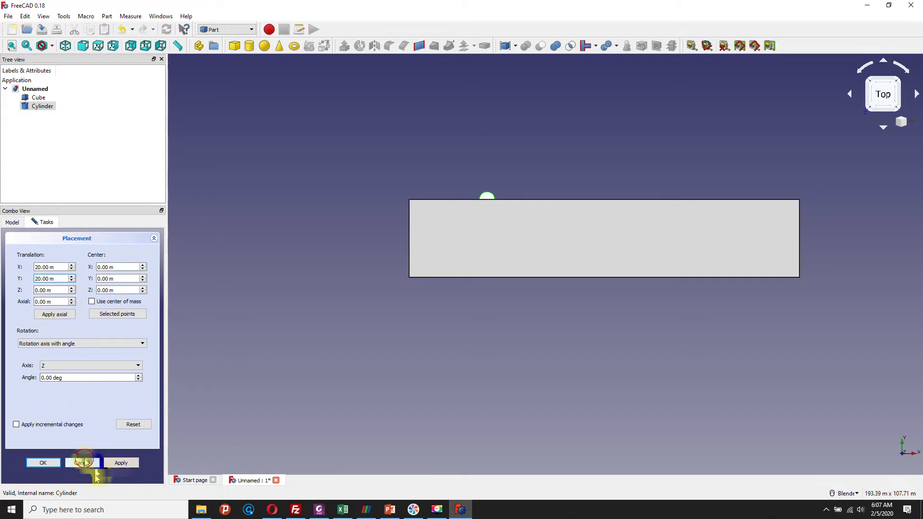
Step: Set the cube's width to 40 m
left_click(36, 97)
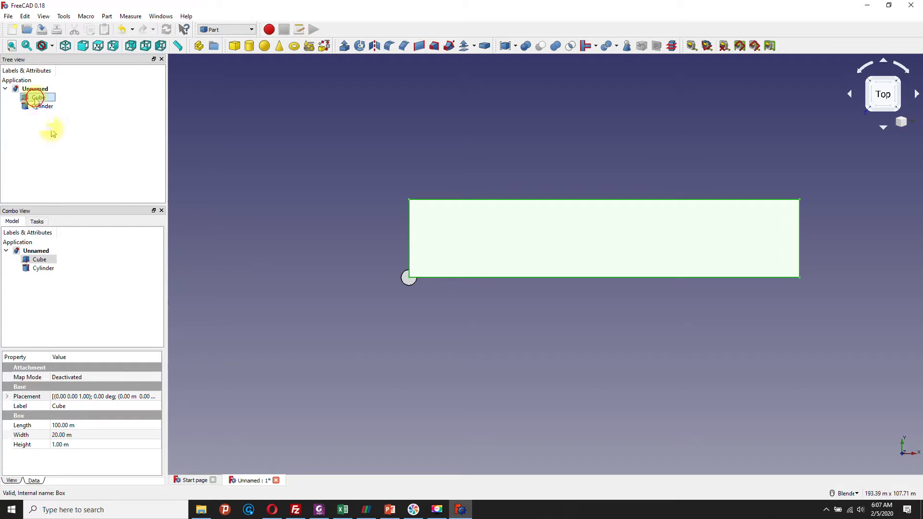
left_click(56, 435)
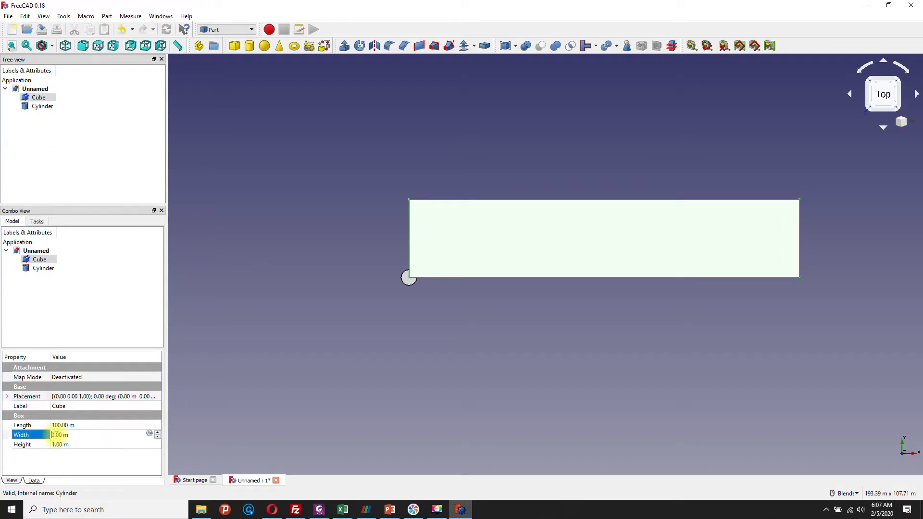
type("4")
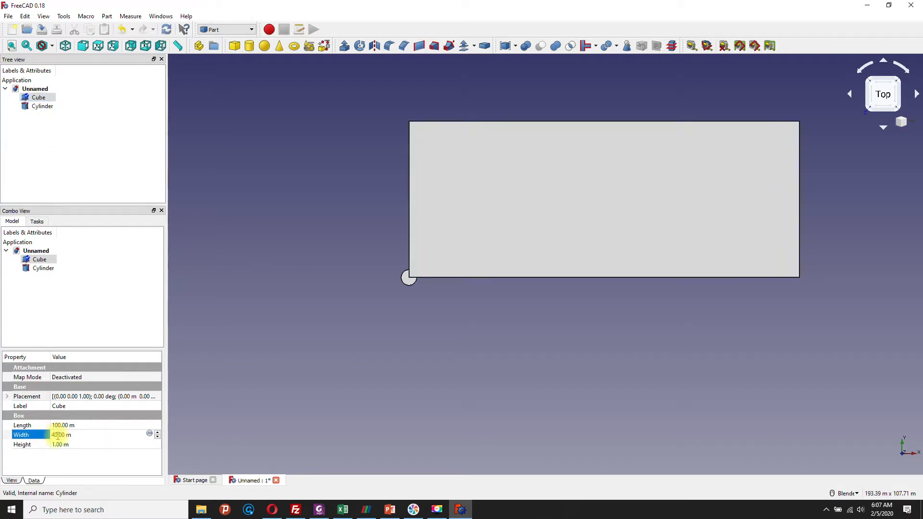
left_click(96, 336)
Step: Move the cylinder inside the slab by setting its placement translation to X 20 m and Y 20 m
left_click(29, 268)
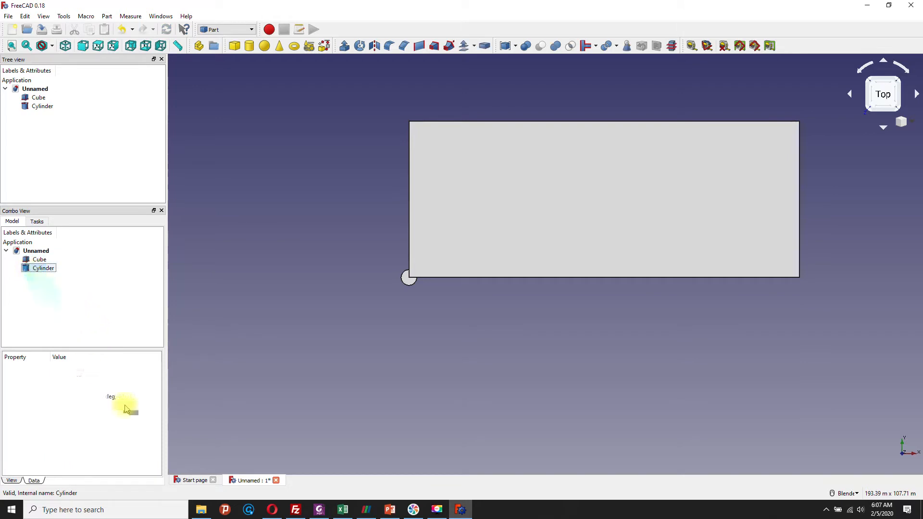
left_click(145, 398)
left_click(158, 399)
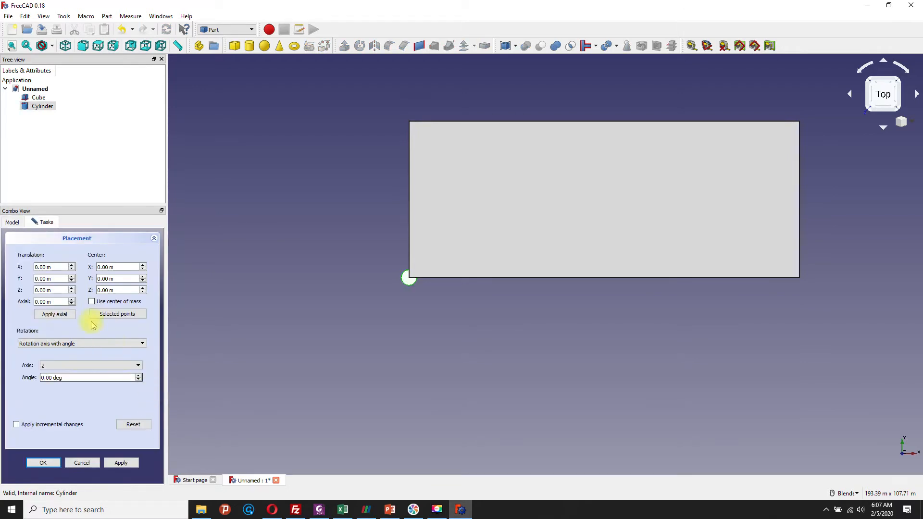
left_click(36, 267)
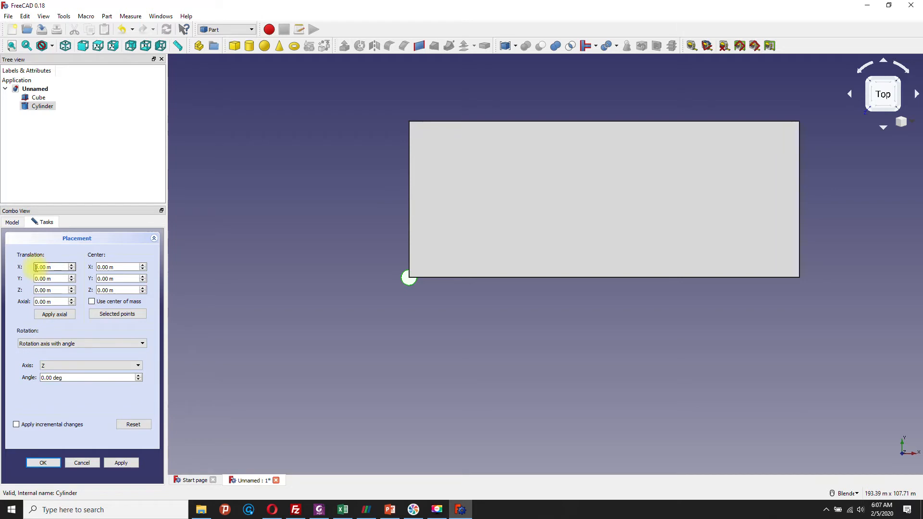
type("1")
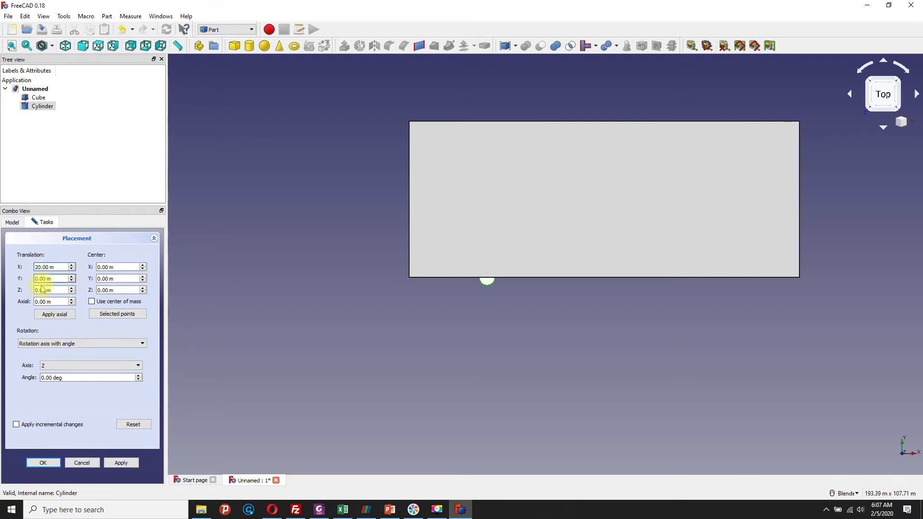
left_click(37, 279)
type("2")
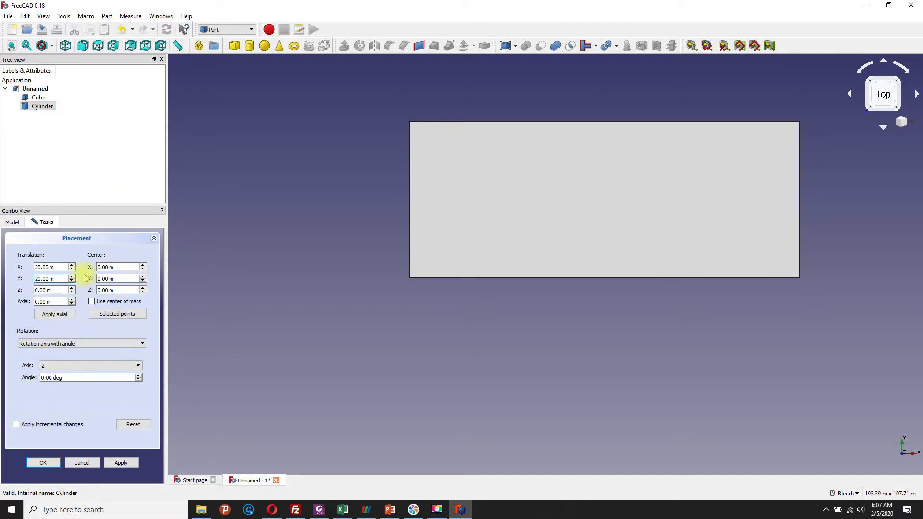
left_click(122, 464)
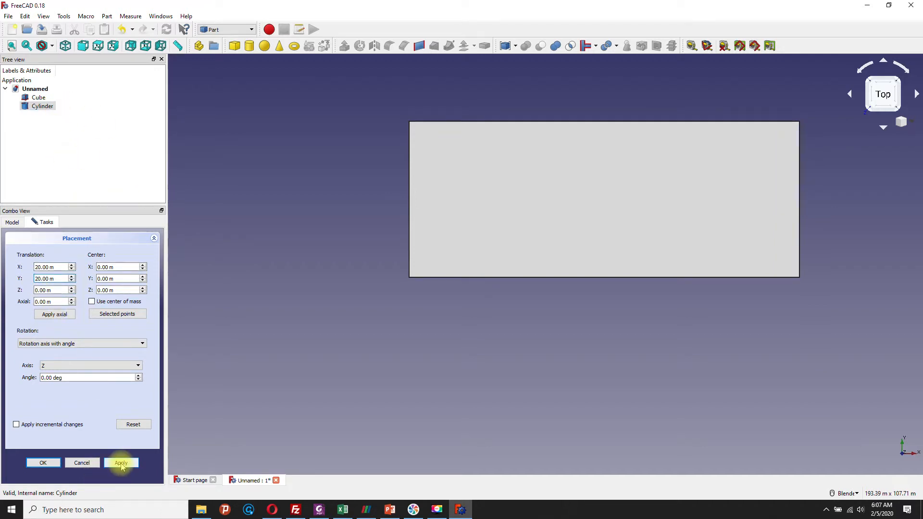
left_click(46, 462)
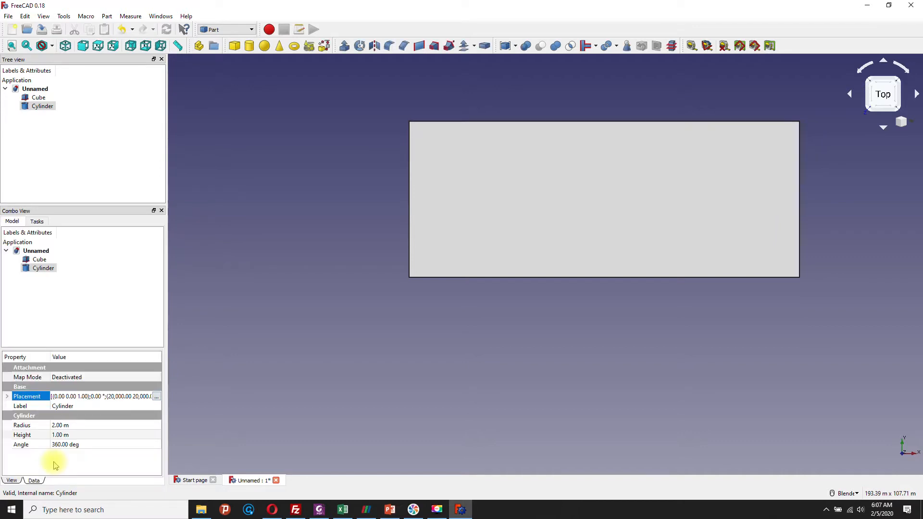
left_click(38, 98)
left_click(39, 106)
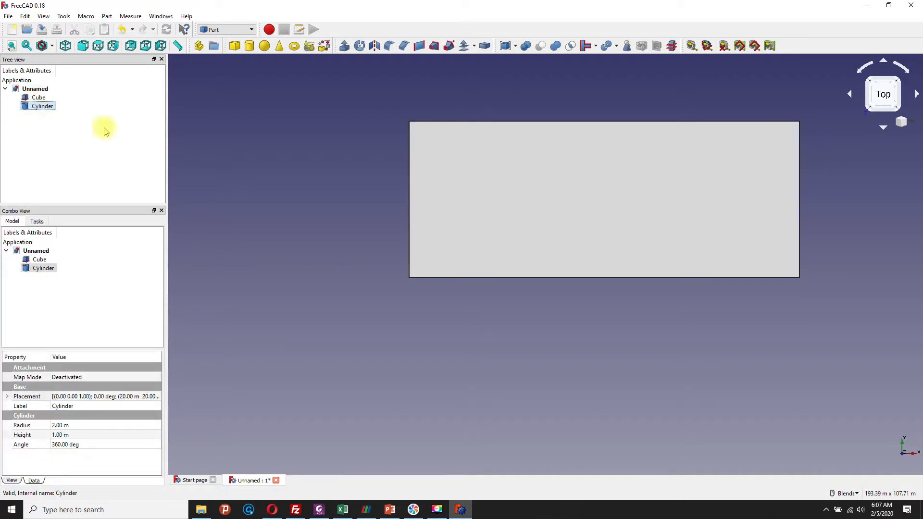
middle_click_drag(389, 148, 411, 165)
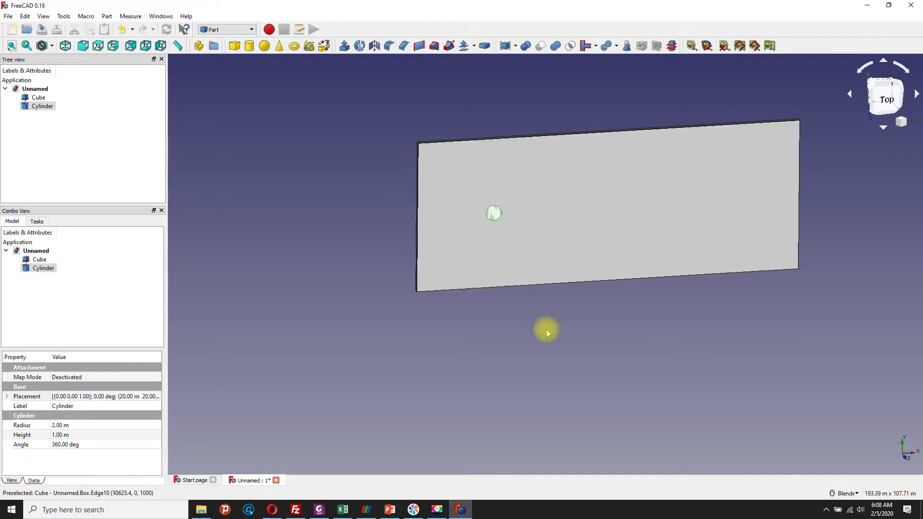
middle_click_drag(545, 330, 534, 318)
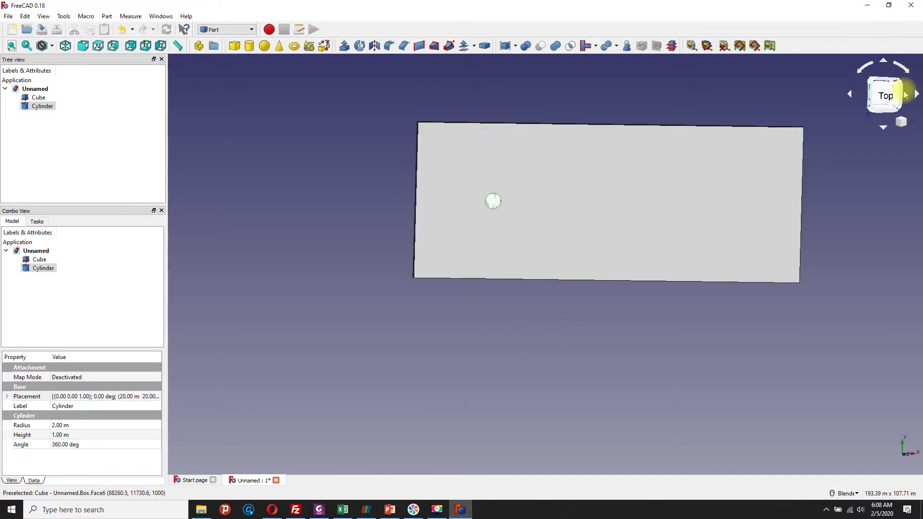
Step: Look at the model straight from the top and hide the 100 × 40 m slab so only the cylinder shows
left_click(884, 95)
scroll(556, 198, "down", 6)
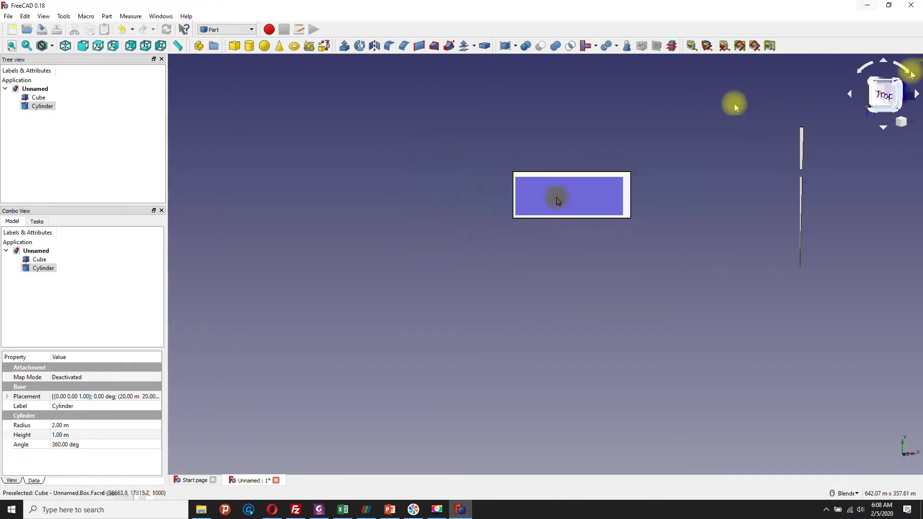
scroll(556, 198, "up", 2)
scroll(558, 201, "up", 4)
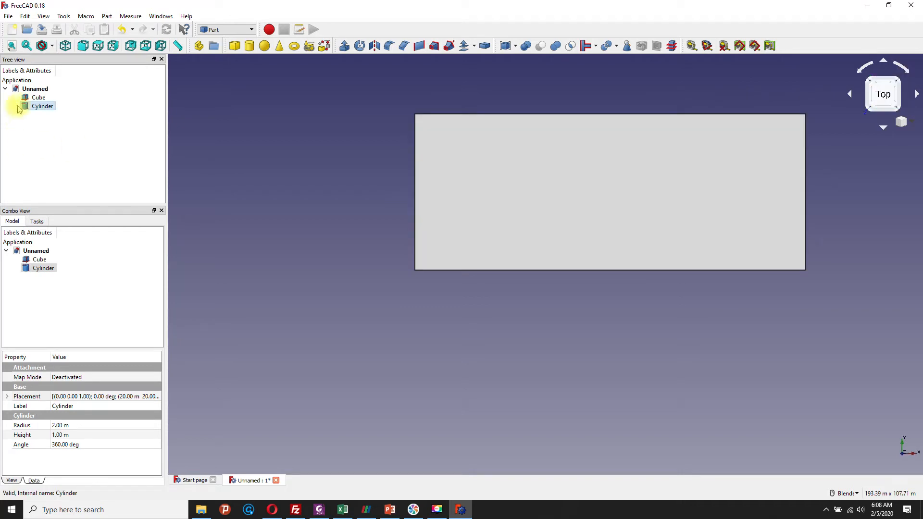
left_click(25, 106)
left_click(24, 97)
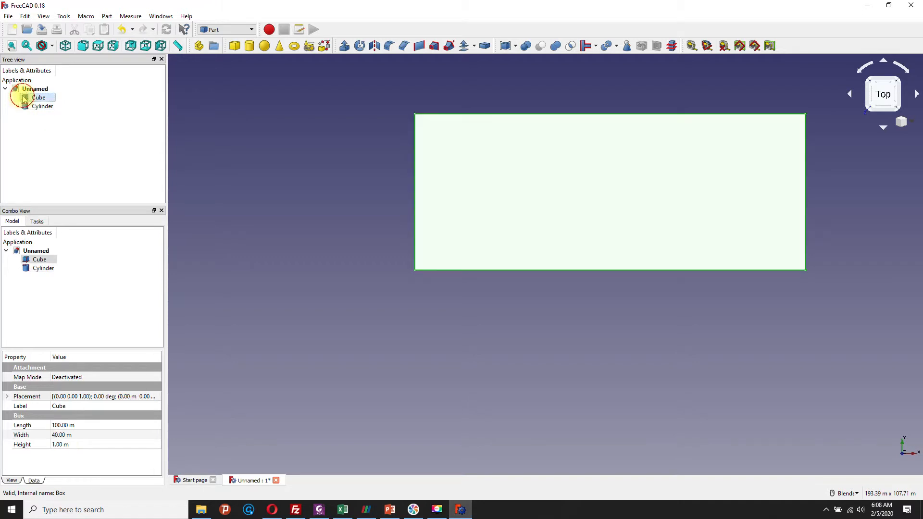
right_click(23, 96)
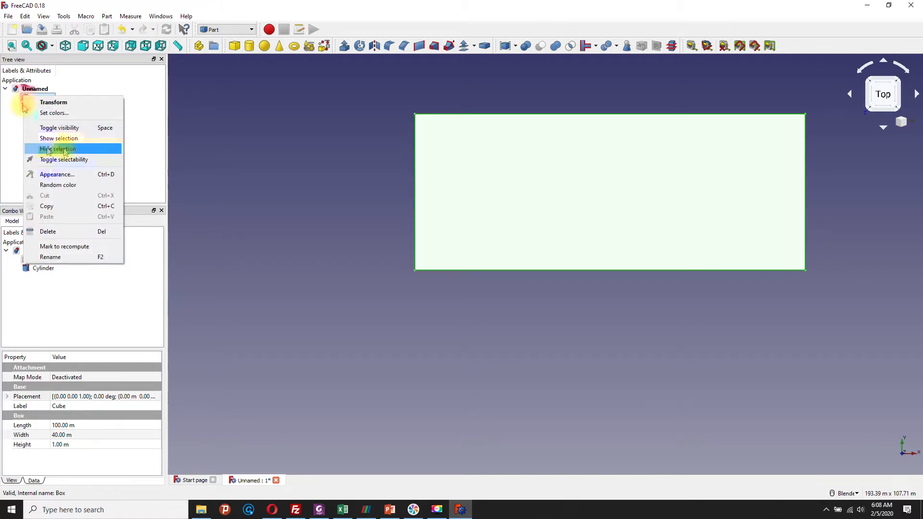
left_click(48, 150)
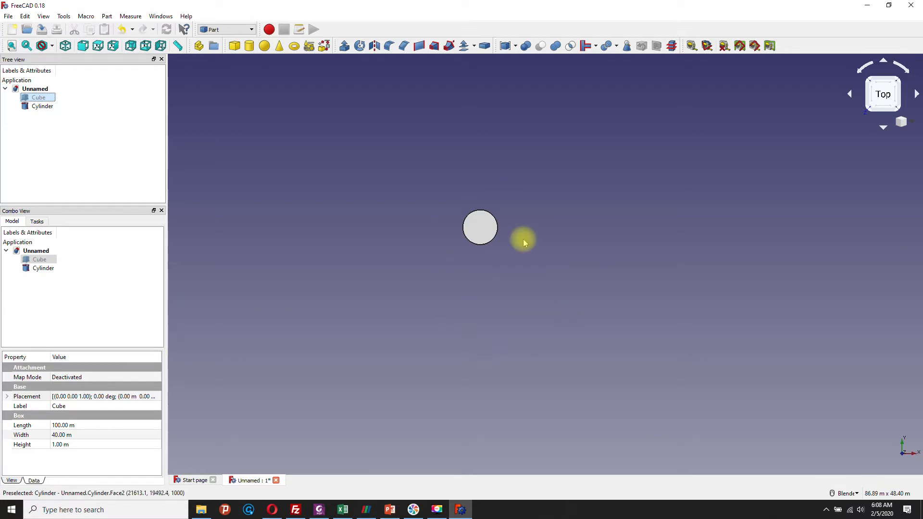
Step: Add a second cube solid to the document and select it for editing
left_click(234, 46)
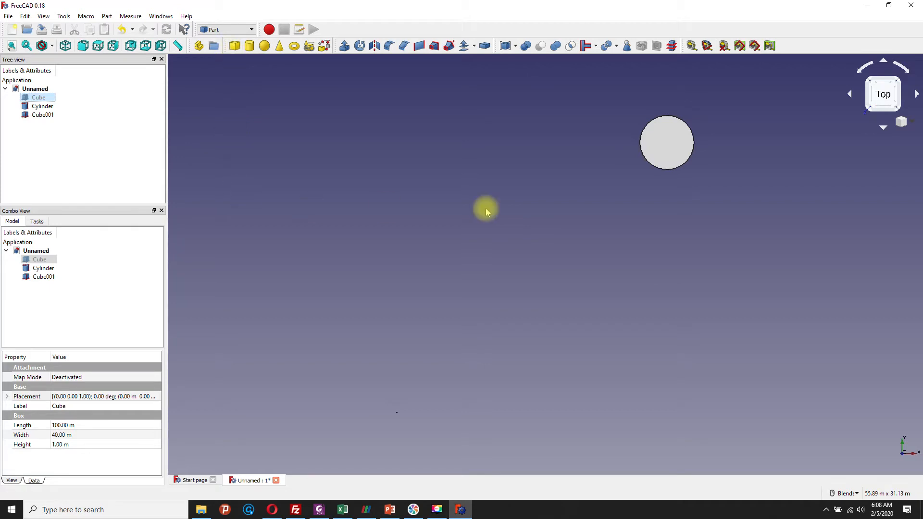
scroll(621, 266, "down", 6)
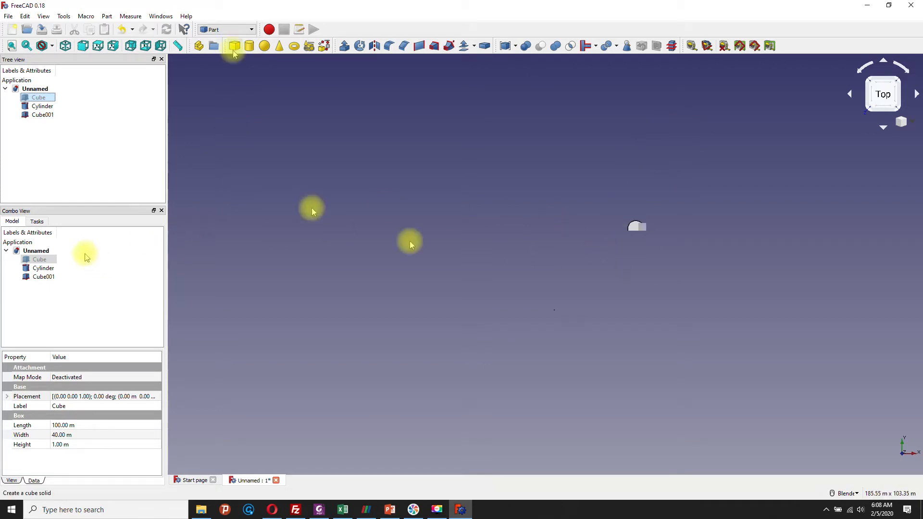
left_click(43, 276)
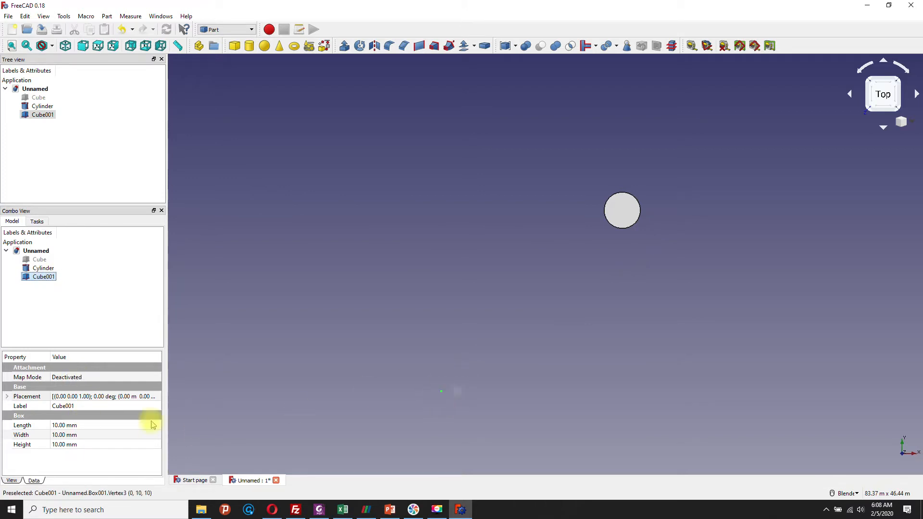
Step: Set the new cube's length to 4 m, width to 1 m and height to 1 m
left_click(82, 427)
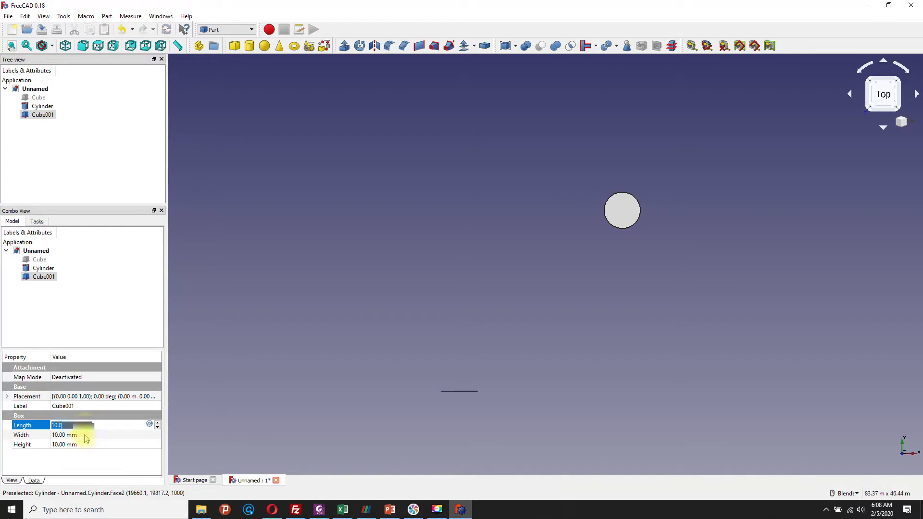
left_click(85, 437)
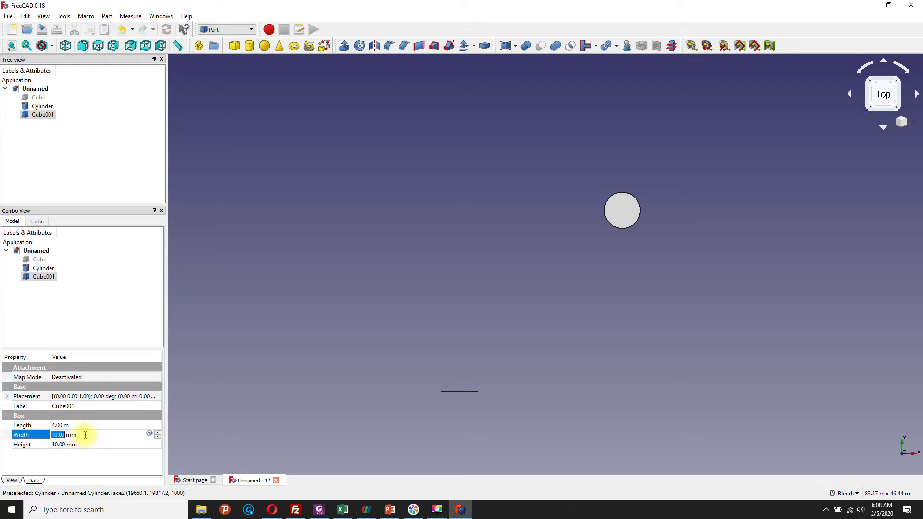
left_click_drag(84, 435, 50, 435)
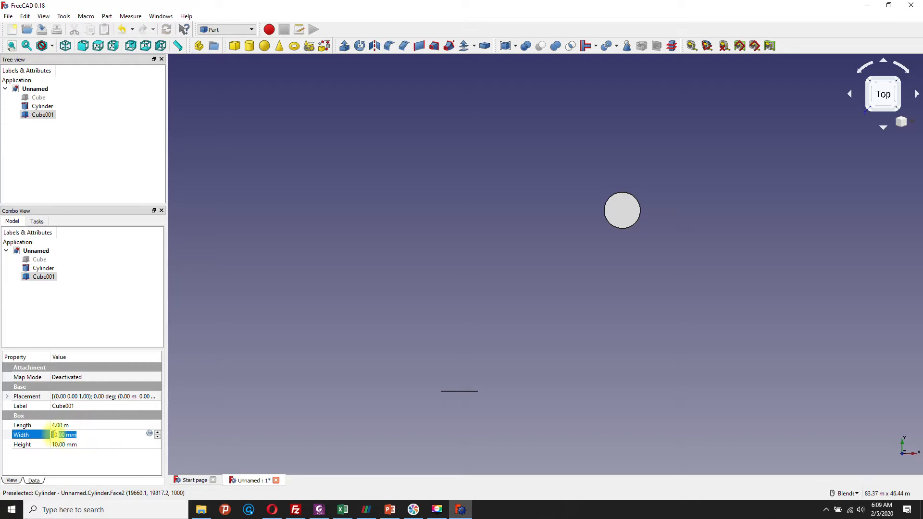
type("1 m")
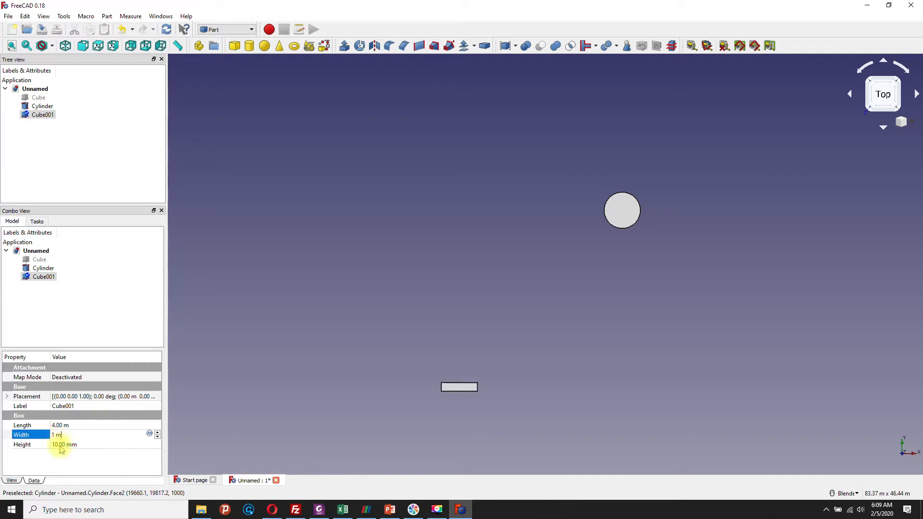
left_click_drag(80, 445, 51, 446)
type("1.00")
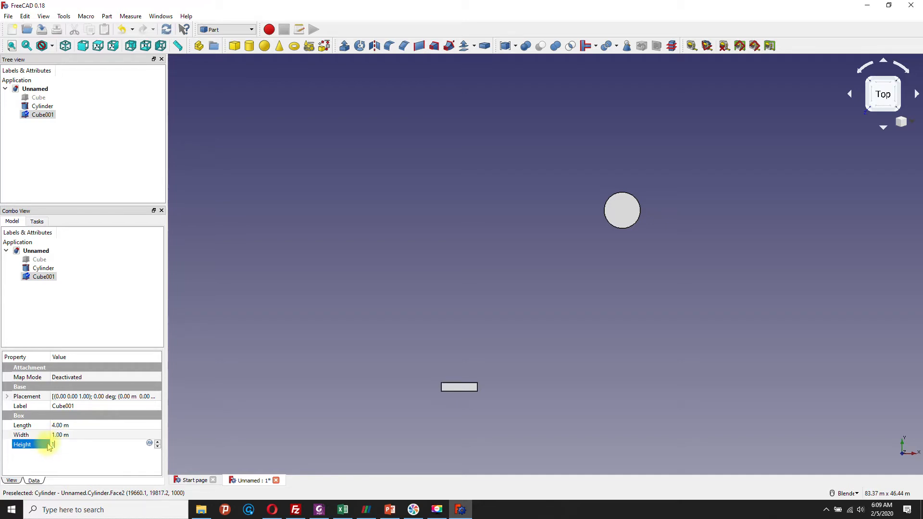
type(" m")
left_click(87, 460)
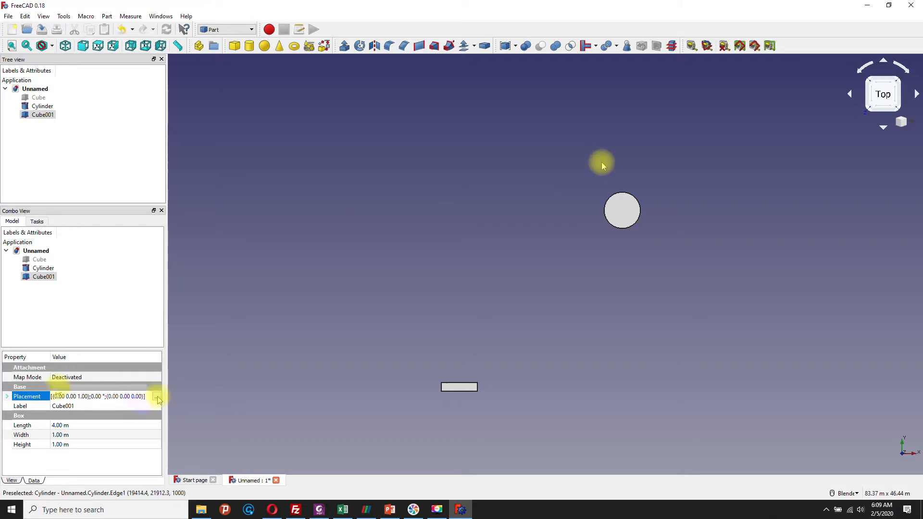
Step: Edit the small box's placement and set its X translation to 18 m, in line with the cylinder
left_click(156, 397)
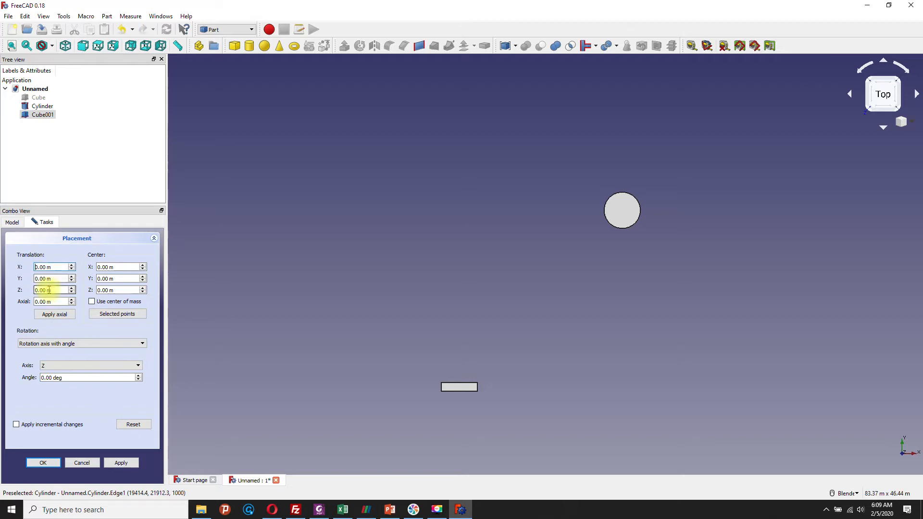
type("2")
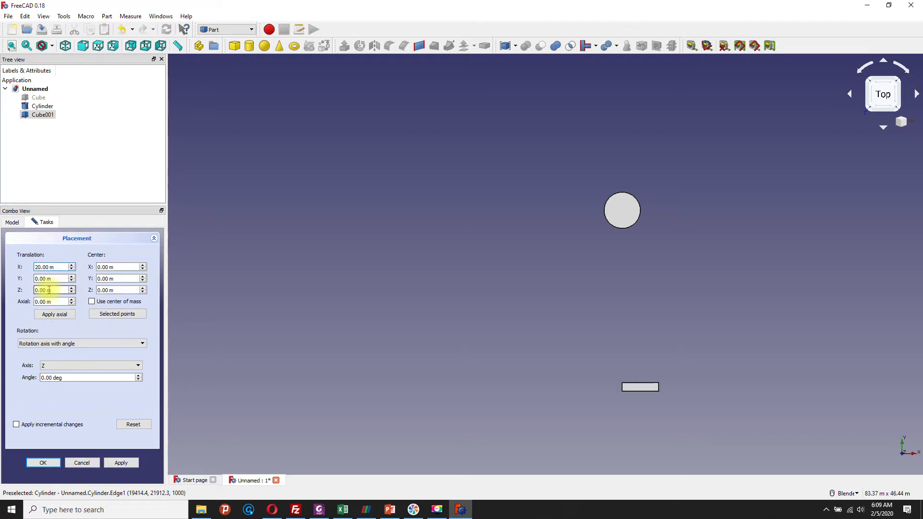
left_click(37, 266)
left_click_drag(38, 268, 34, 268)
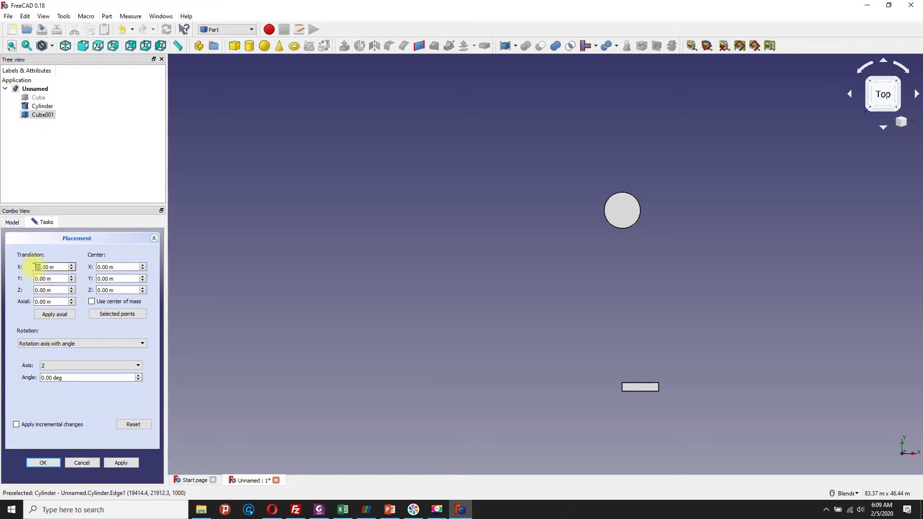
type("18")
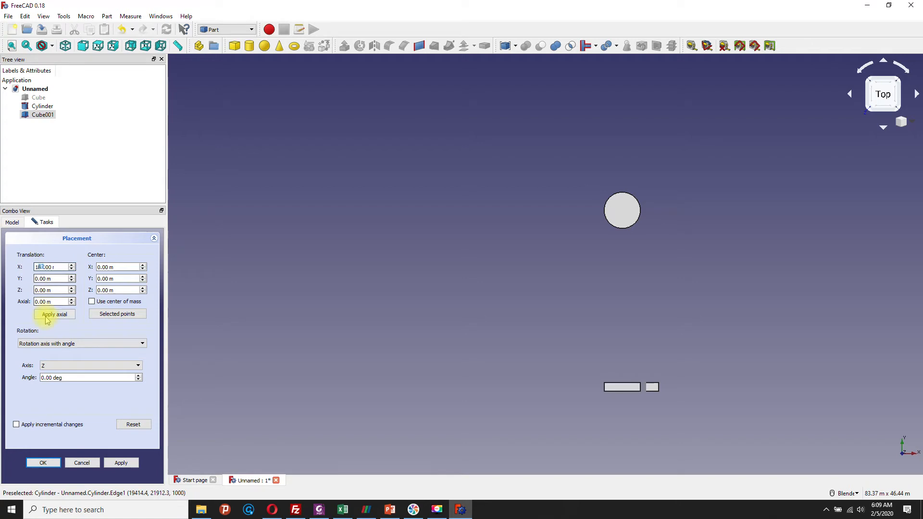
key("BackSpace")
type("9")
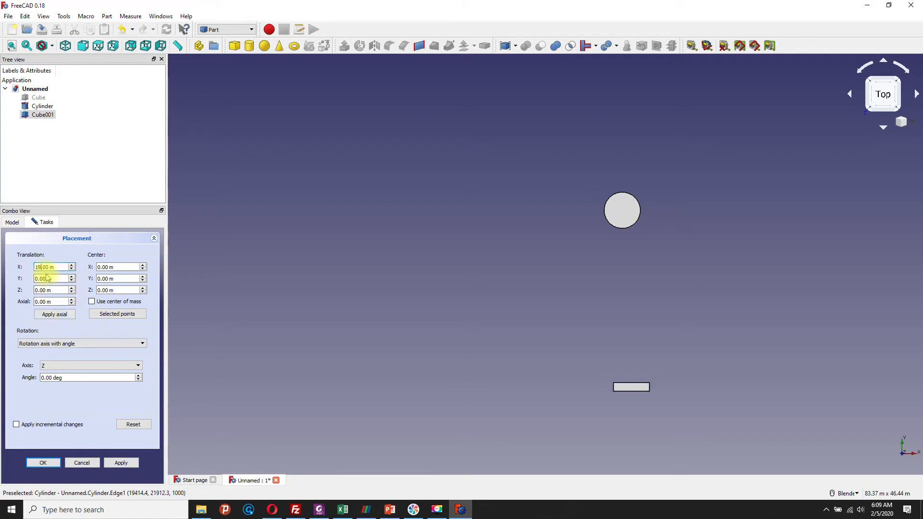
key("BackSpace")
type("8")
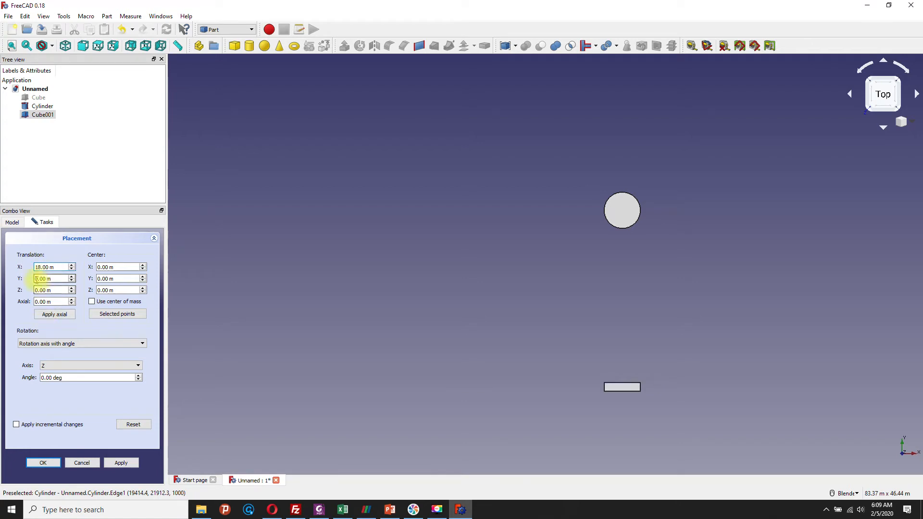
Step: Set the small box's Y translation to 25 m and accept the placement
left_click(37, 280)
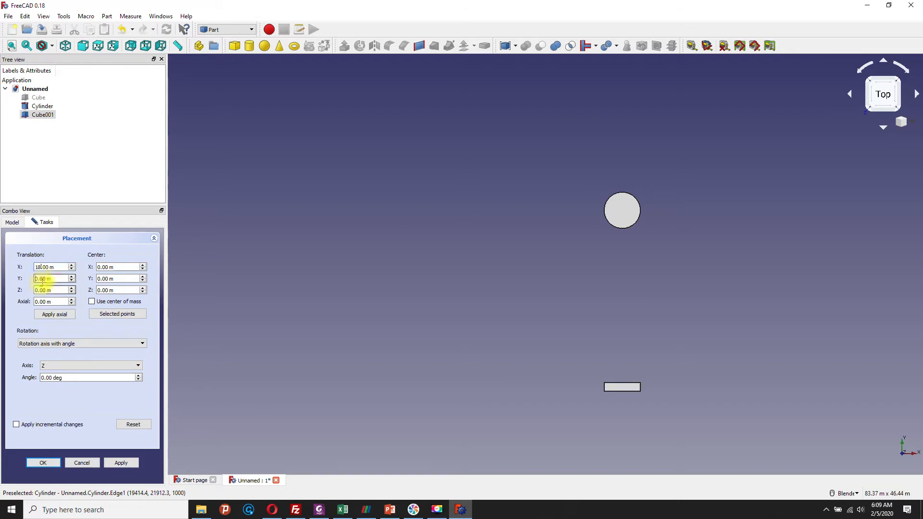
type("25")
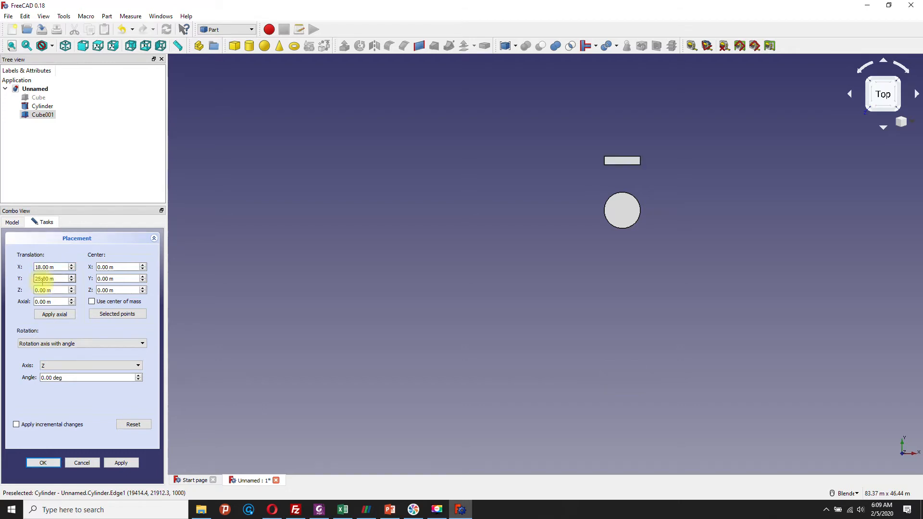
scroll(643, 173, "down", 3)
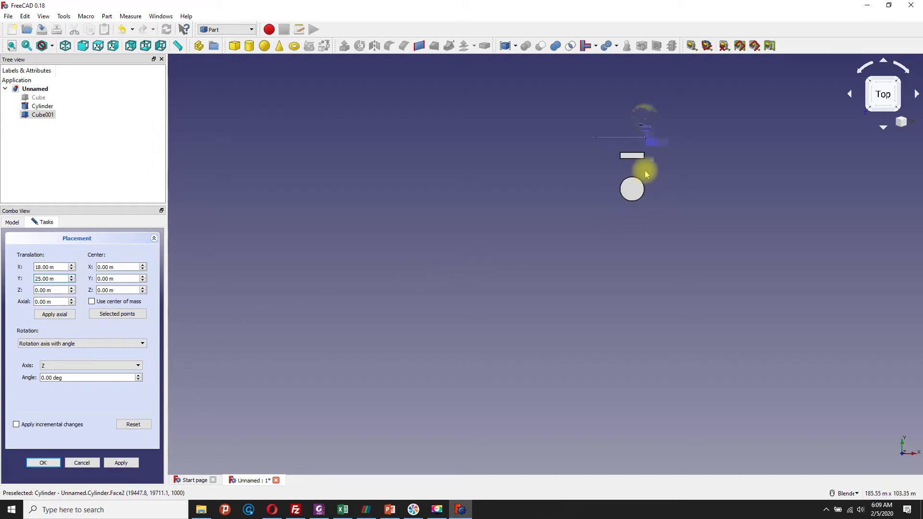
scroll(626, 112, "up", 4)
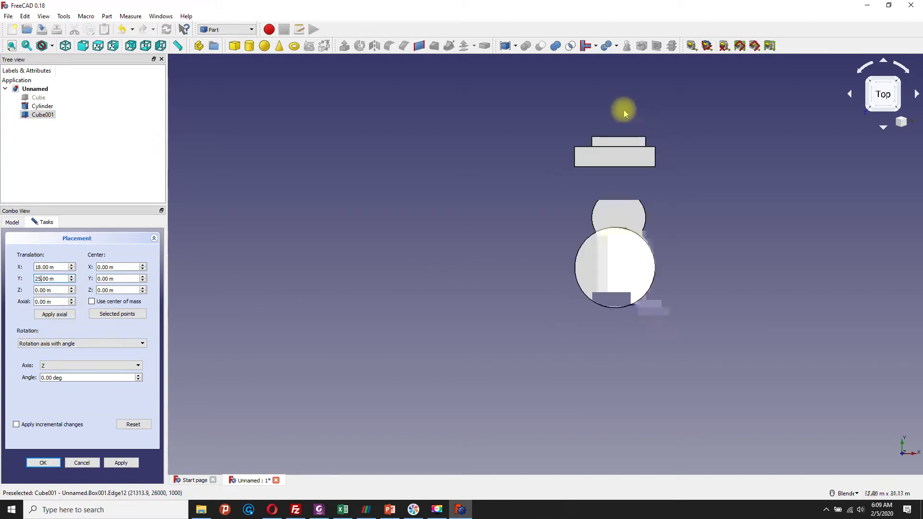
left_click(123, 465)
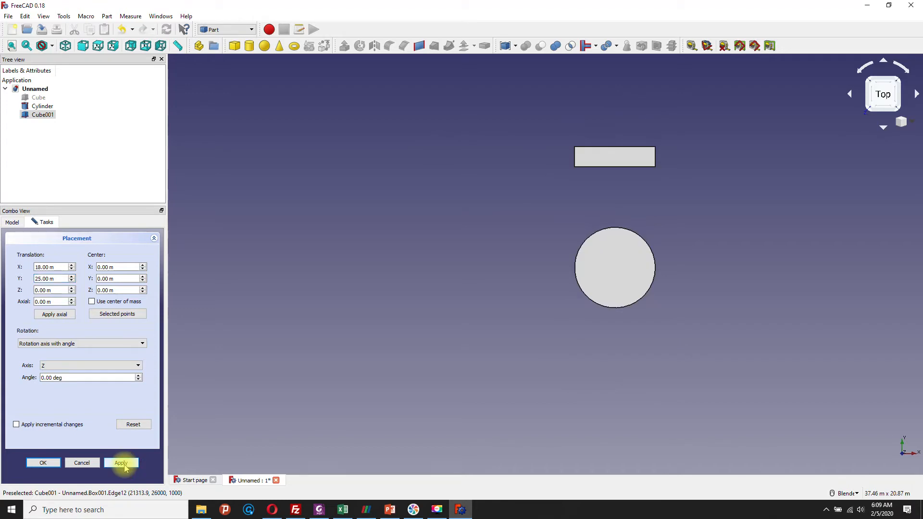
left_click(52, 464)
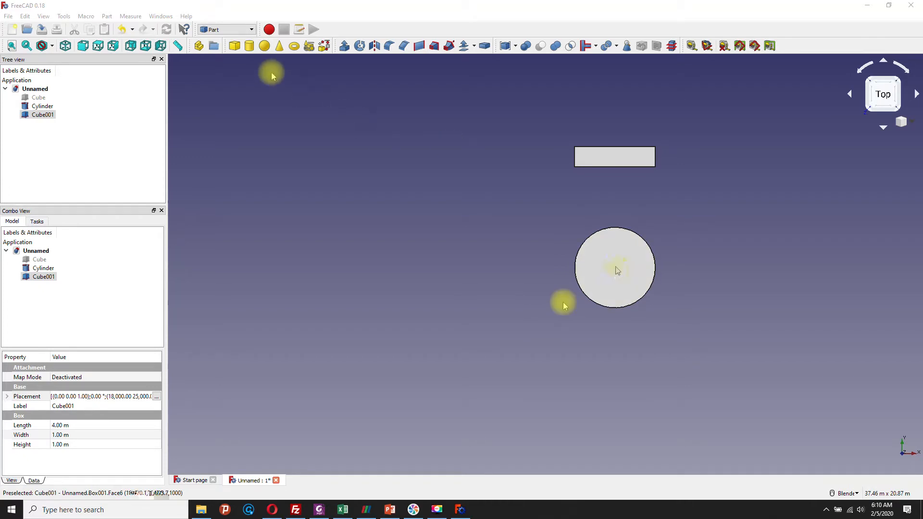
Step: Switch to the Draft workbench and create an array from the small box
left_click(226, 30)
left_click(220, 66)
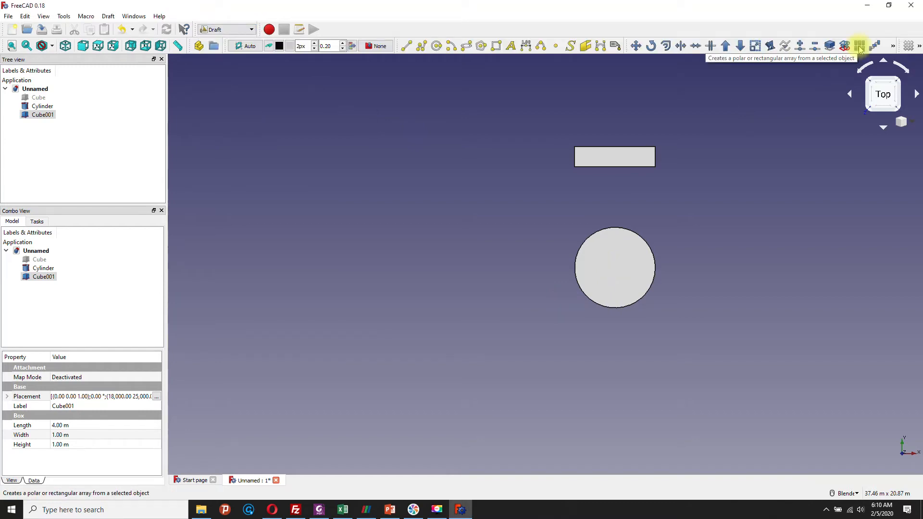
left_click(633, 167)
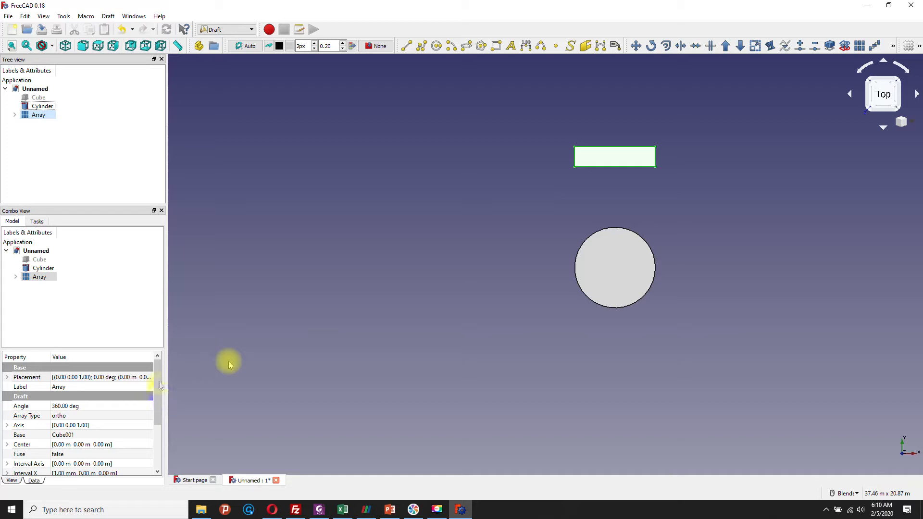
Step: Change the array type of the small box's array to polar
left_click(143, 409)
left_click(143, 407)
left_click(148, 408)
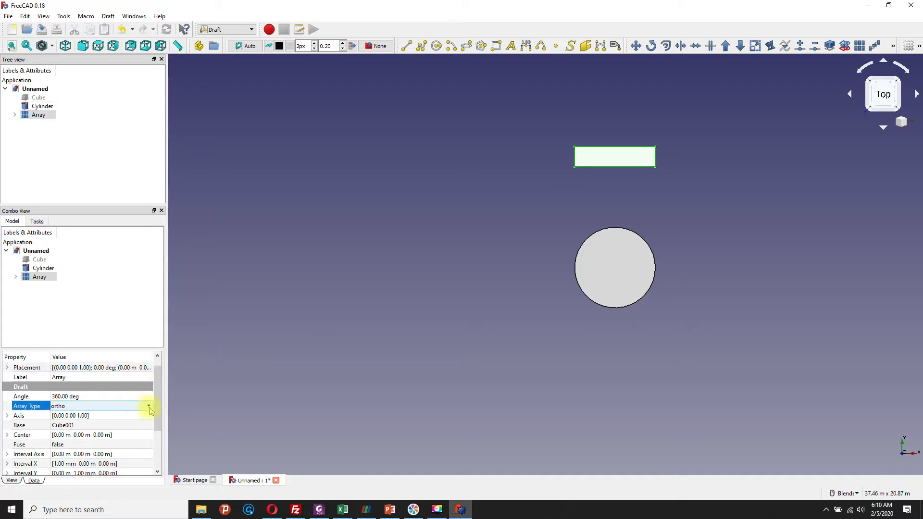
left_click(148, 408)
left_click(148, 409)
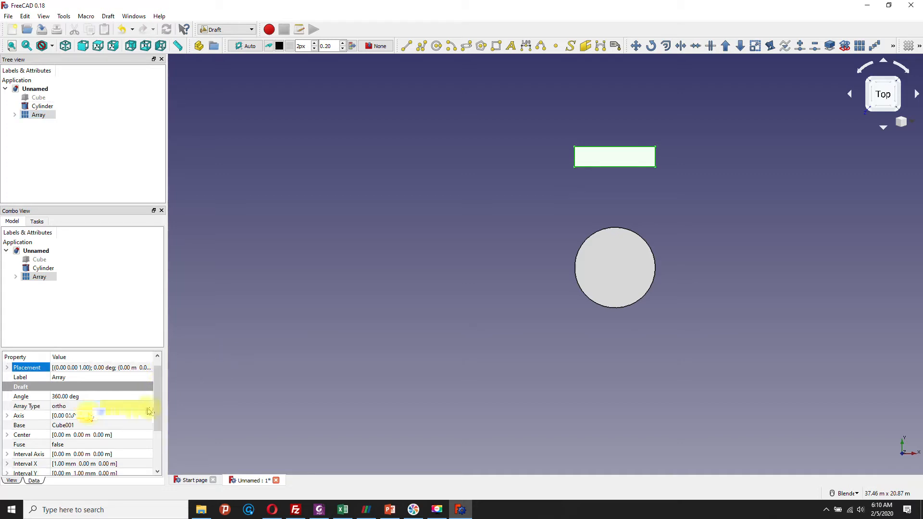
left_click(82, 422)
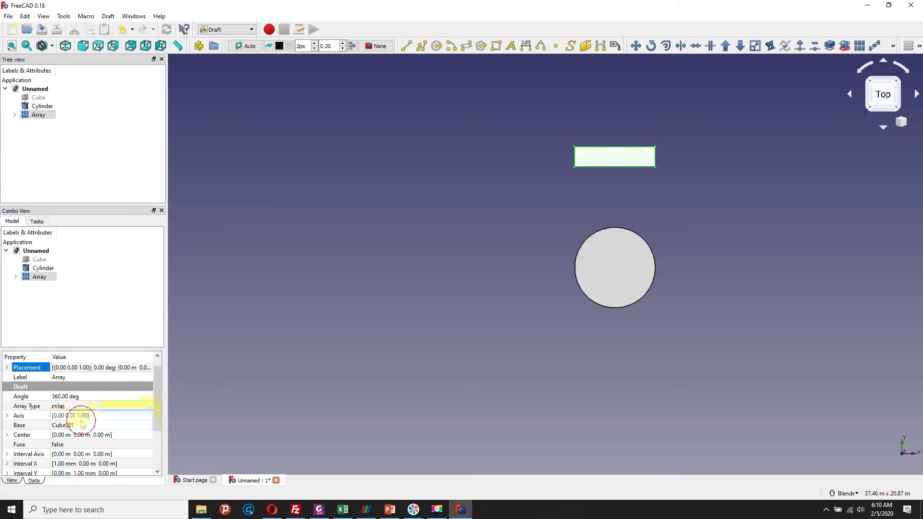
scroll(307, 250, "down", 4)
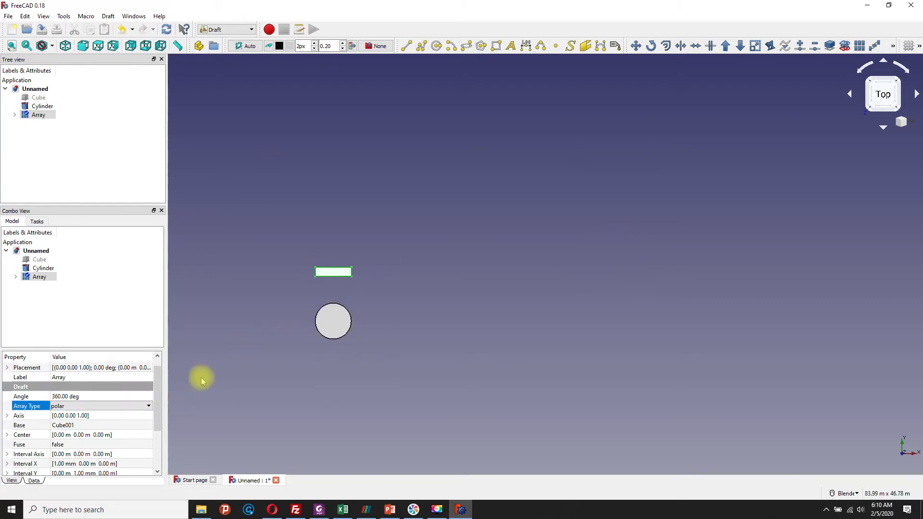
Step: Set the array's polar count to 4 and its X and Y counts to 1
left_click_drag(158, 392, 159, 414)
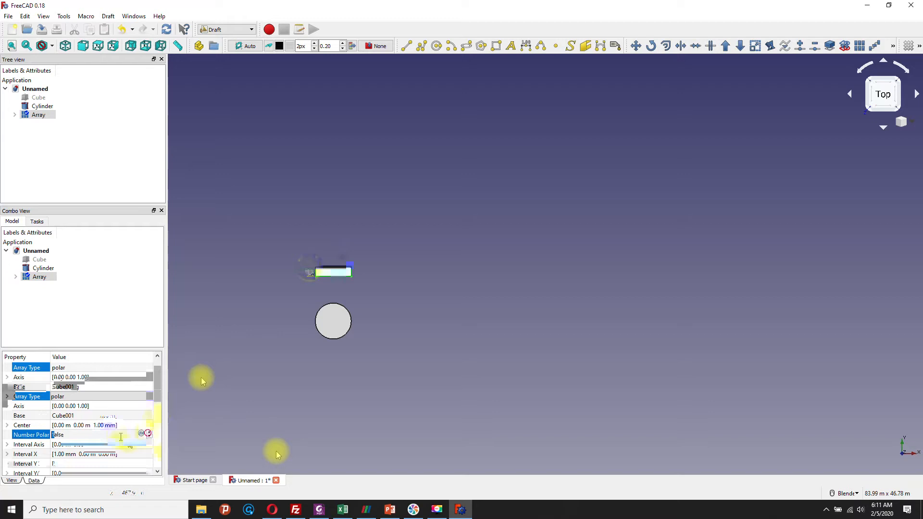
left_click(27, 46)
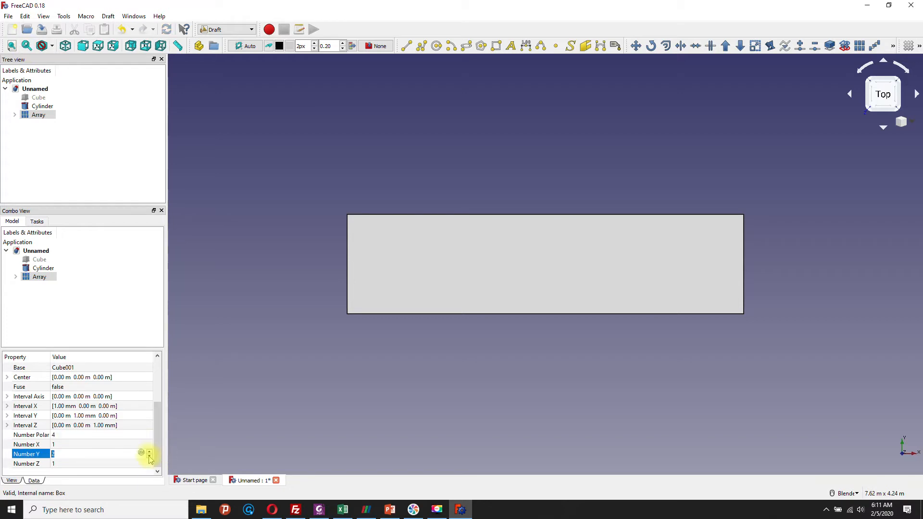
left_click_drag(159, 456, 158, 404)
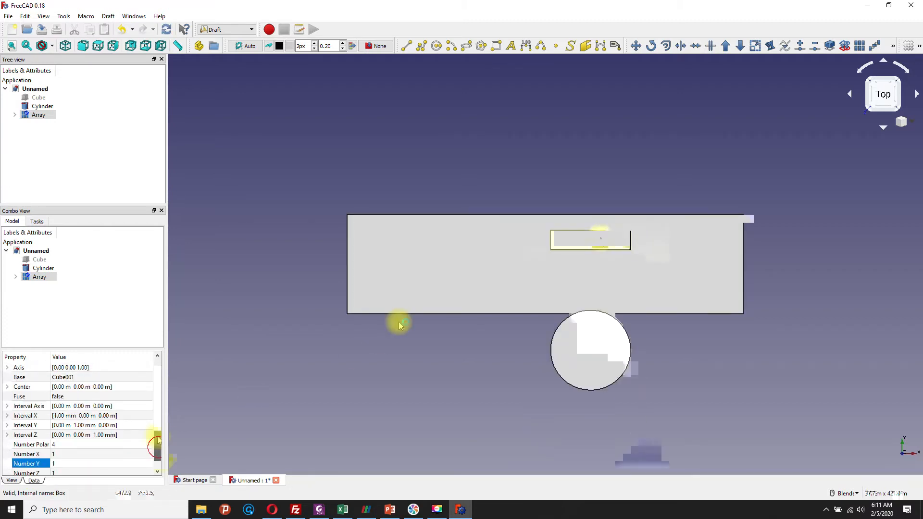
scroll(555, 220, "down", 2)
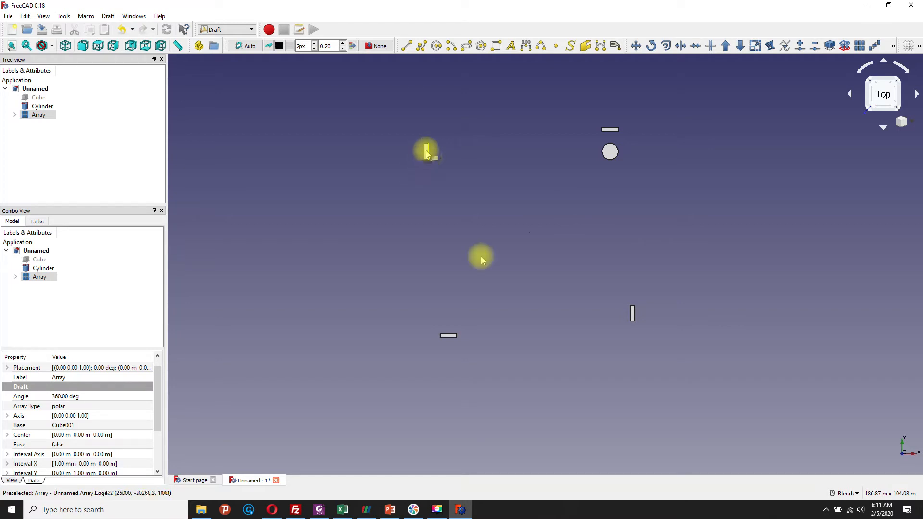
scroll(155, 423, "down", 1)
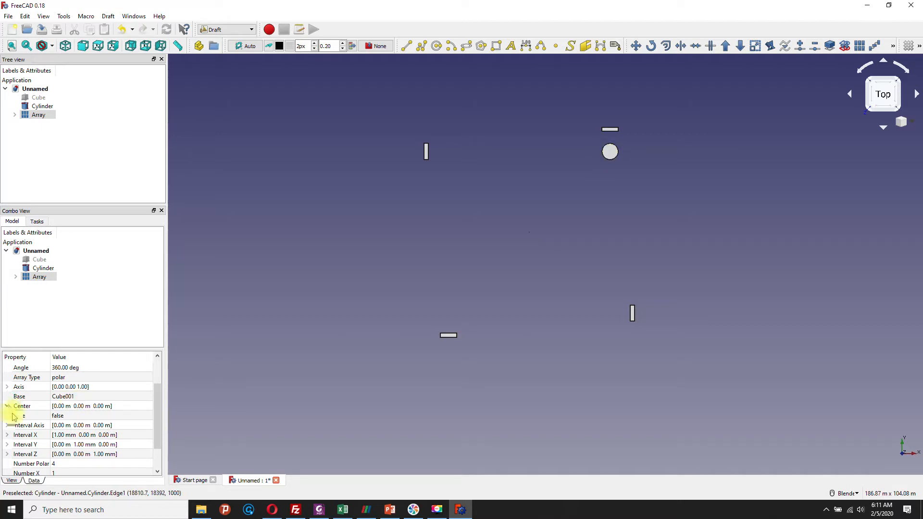
Step: Set the polar array's center to 20 m in X and 20 m in Y
left_click(52, 425)
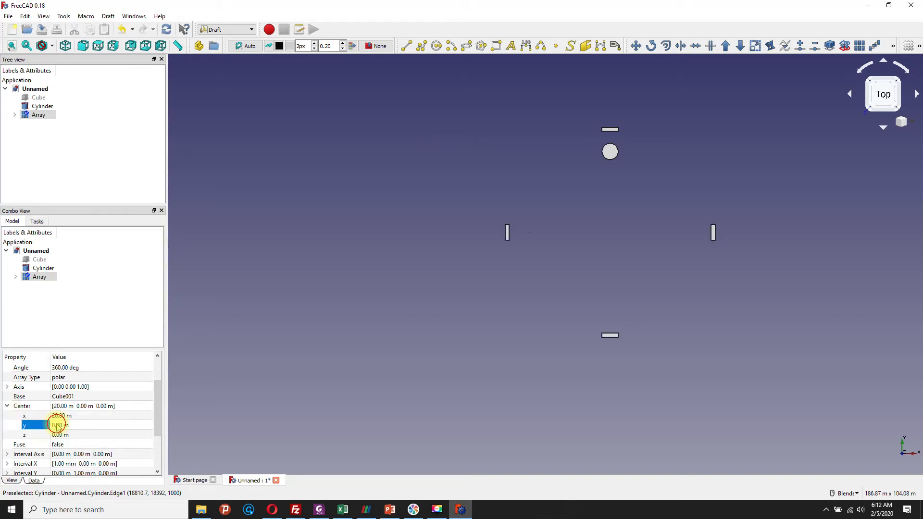
double_click(52, 425)
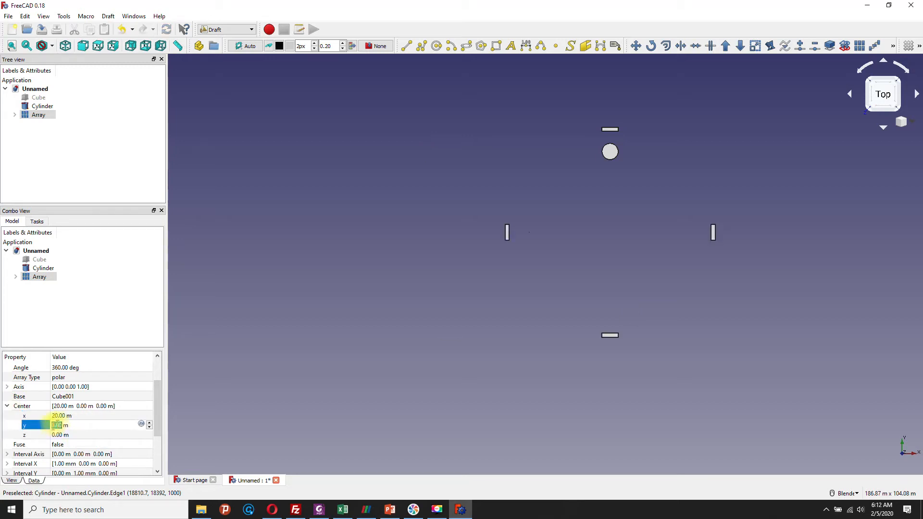
left_click(53, 426)
double_click(53, 426)
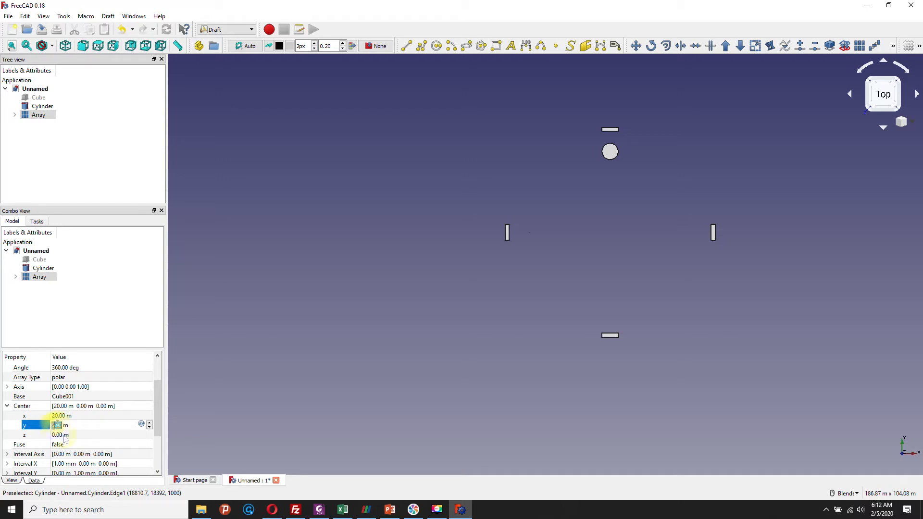
type("20")
key("Return")
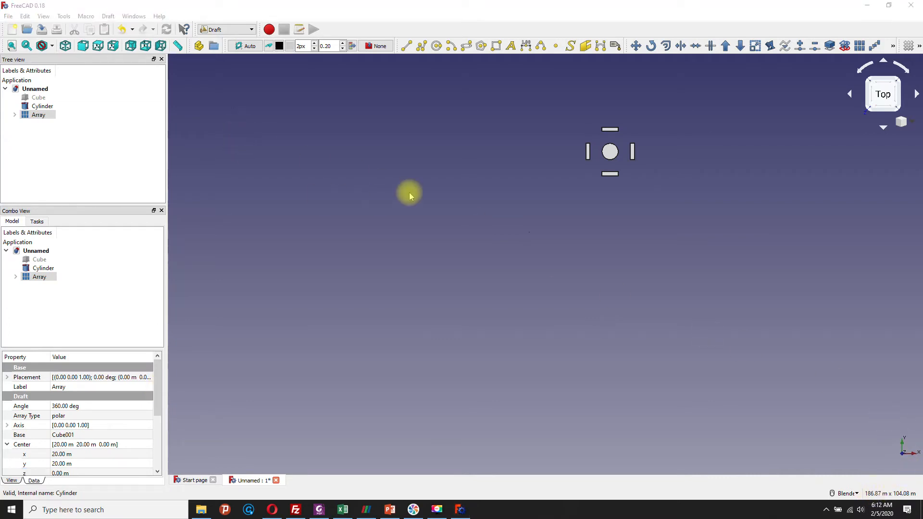
Step: Show the hidden 100 × 40 × 1 m slab and examine it together with the cylinder and array
left_click(34, 98)
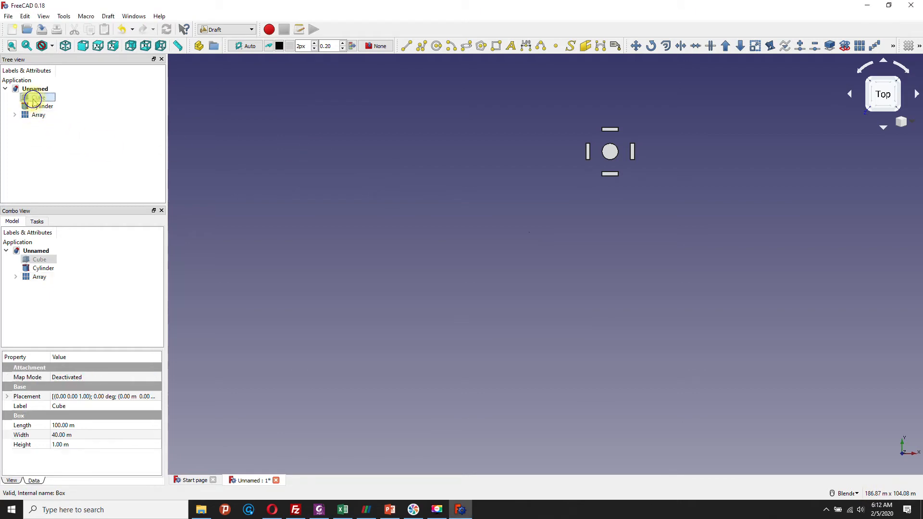
right_click(33, 98)
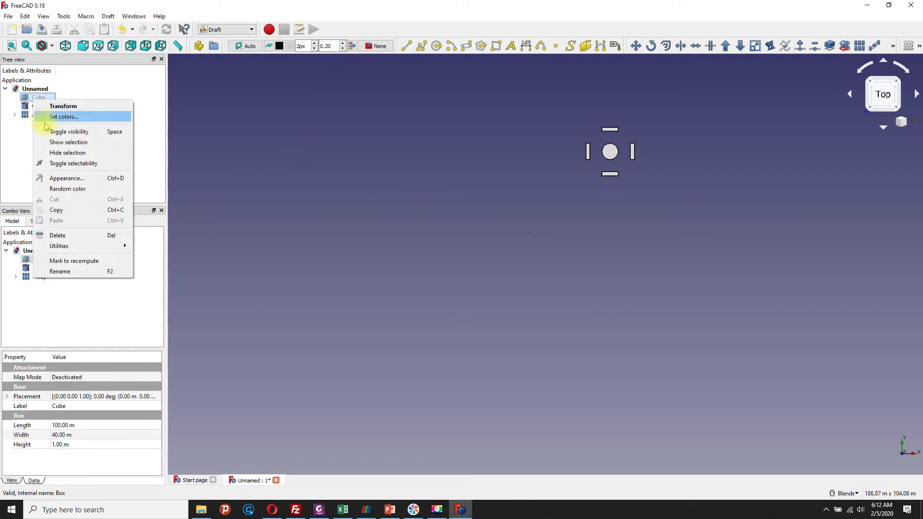
left_click(57, 153)
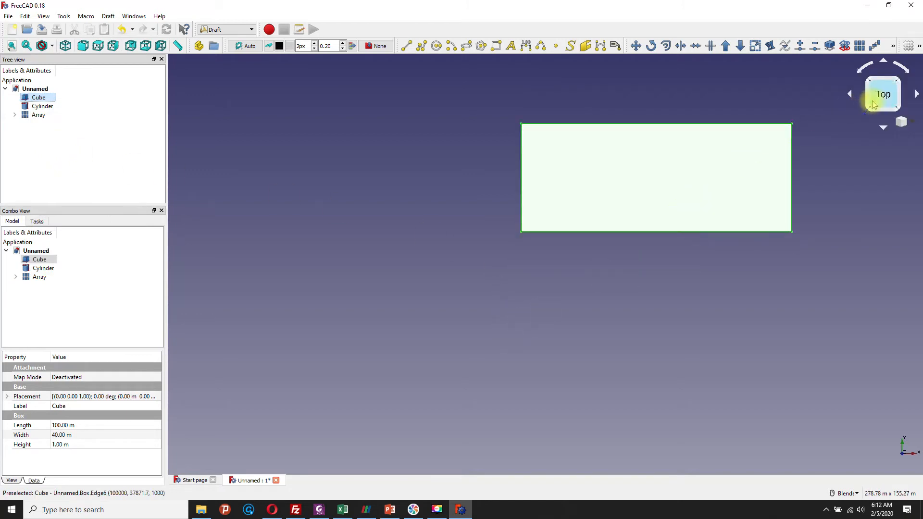
scroll(764, 113, "up", 2)
scroll(734, 119, "up", 2)
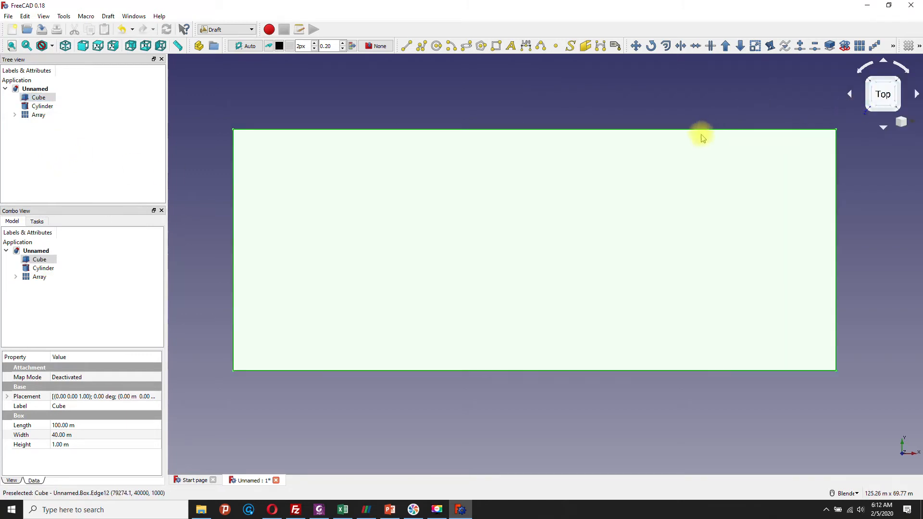
middle_click_drag(474, 200, 490, 229)
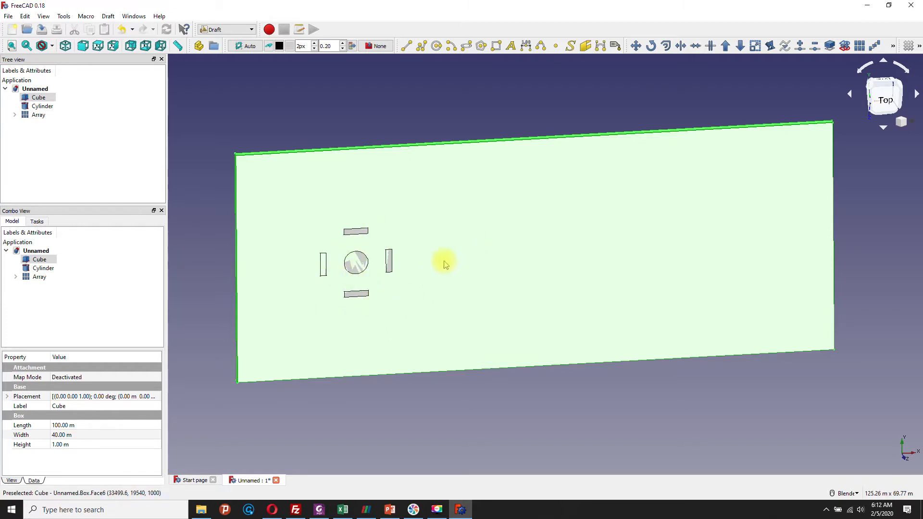
mouse_move(478, 233)
middle_mouse_down()
mouse_move(490, 231)
mouse_move(476, 221)
mouse_move(478, 235)
mouse_move(518, 242)
mouse_move(521, 255)
mouse_move(499, 239)
middle_mouse_up()
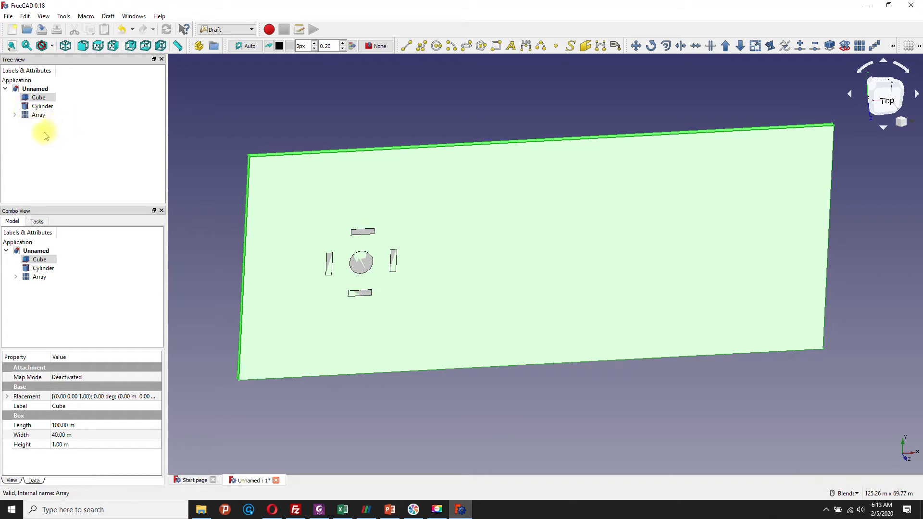
Step: Hide the cylinder and the polar array so that only the slab is shown
left_click(27, 108)
right_click(27, 110)
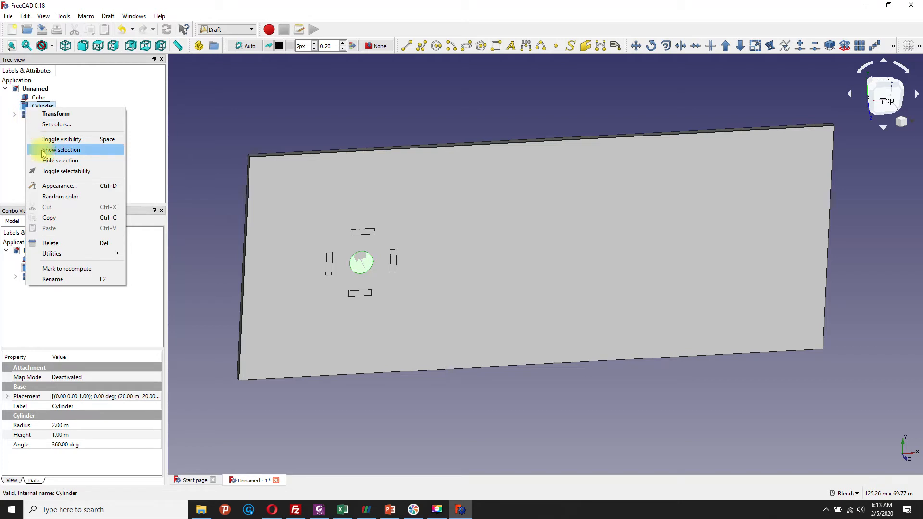
left_click(46, 161)
left_click(27, 114)
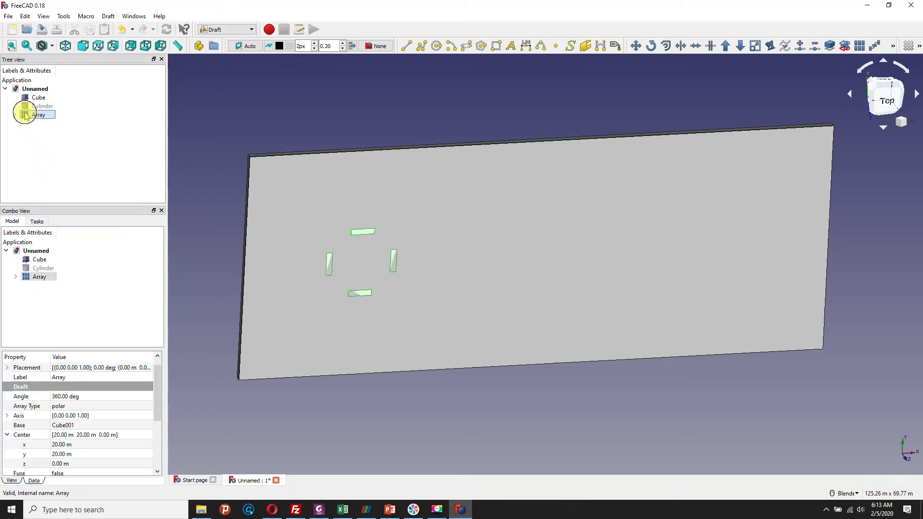
right_click(26, 114)
left_click(48, 165)
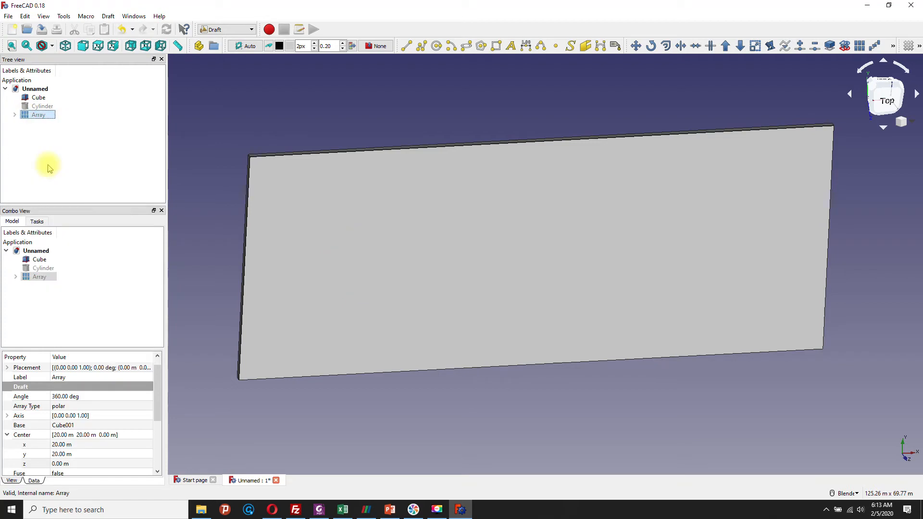
mouse_move(337, 122)
middle_mouse_down()
mouse_move(326, 119)
mouse_move(335, 123)
middle_mouse_up()
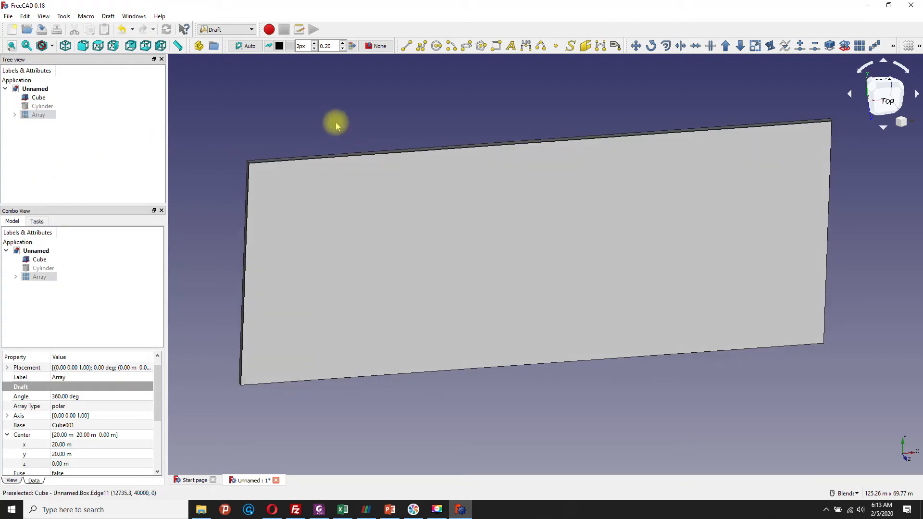
Step: Explode the slab into its separate faces
left_click(39, 97)
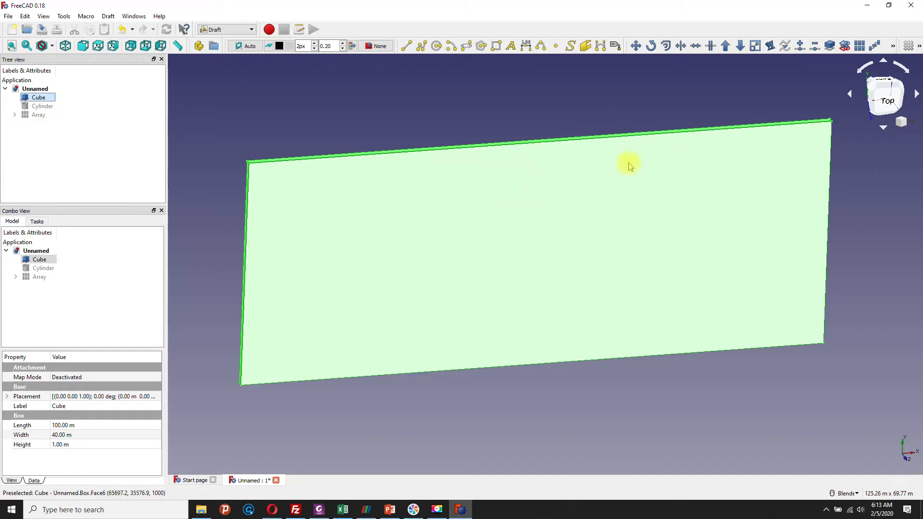
left_click(740, 46)
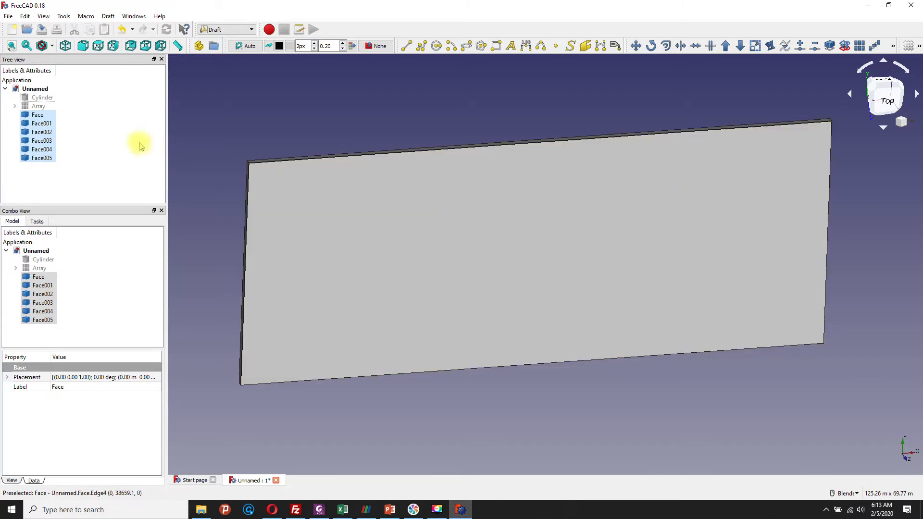
middle_click_drag(478, 115, 489, 134)
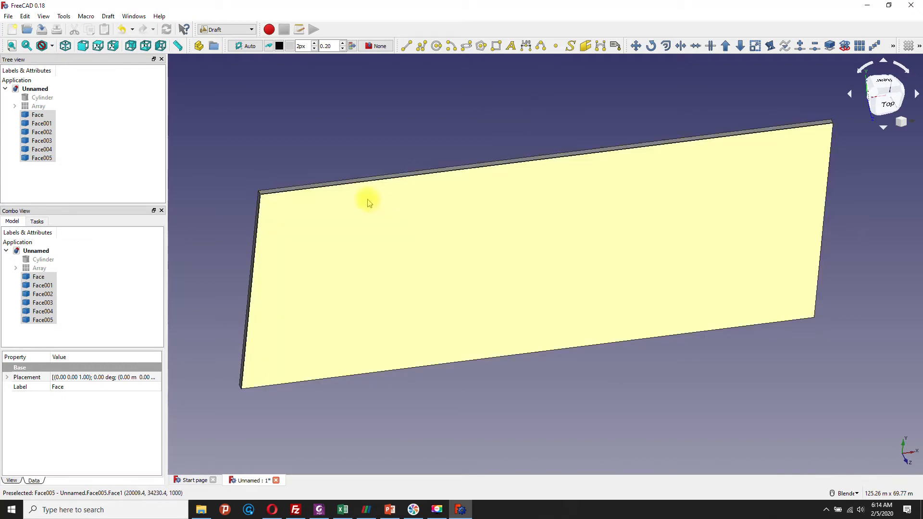
Step: Rename Face, the narrow face at the slab's X = 0 end, as inlet
left_click(29, 115)
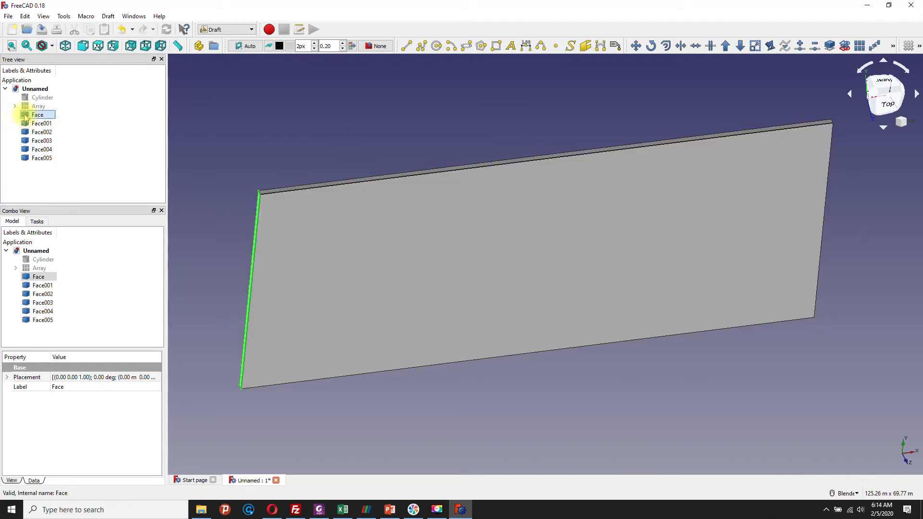
middle_click_drag(383, 239, 477, 252)
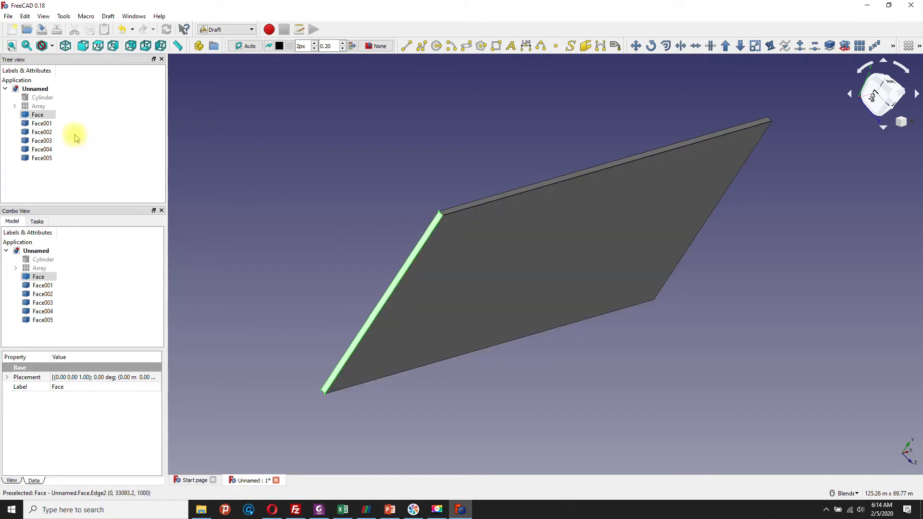
right_click(38, 118)
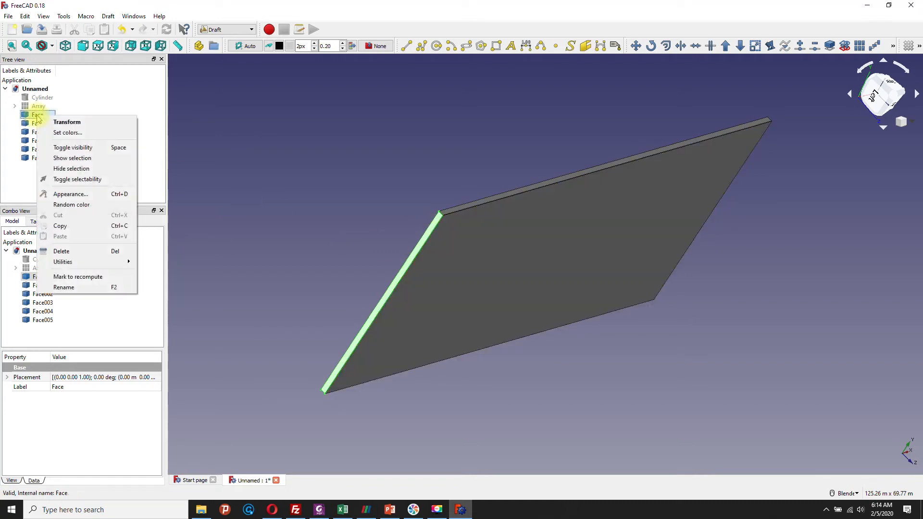
left_click(65, 288)
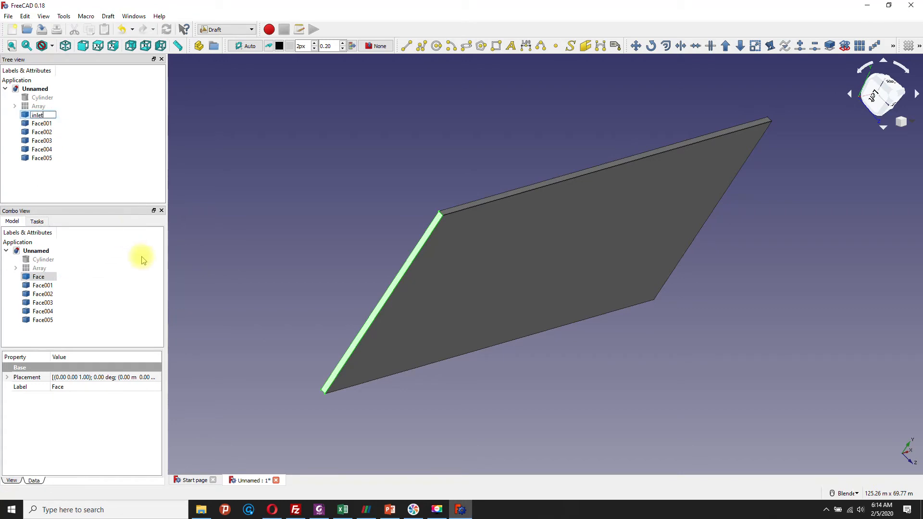
key("Return")
Step: Rename Face001, the narrow end face opposite the inlet, as outlet
left_click(38, 123)
middle_click_drag(633, 297, 428, 285)
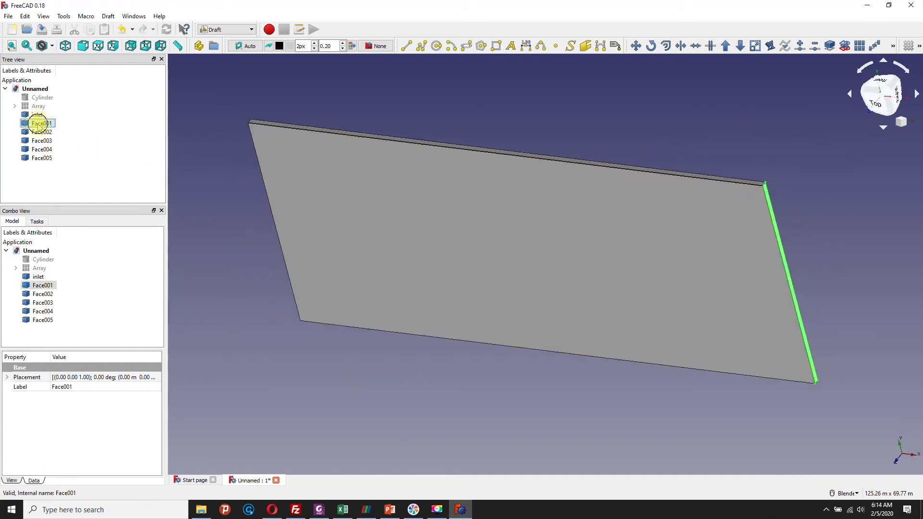
right_click(39, 123)
left_click(68, 295)
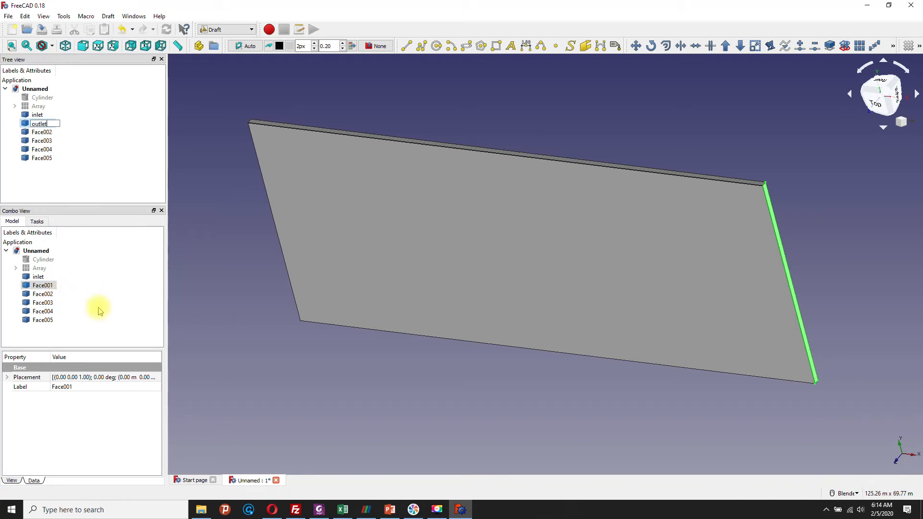
key("Return")
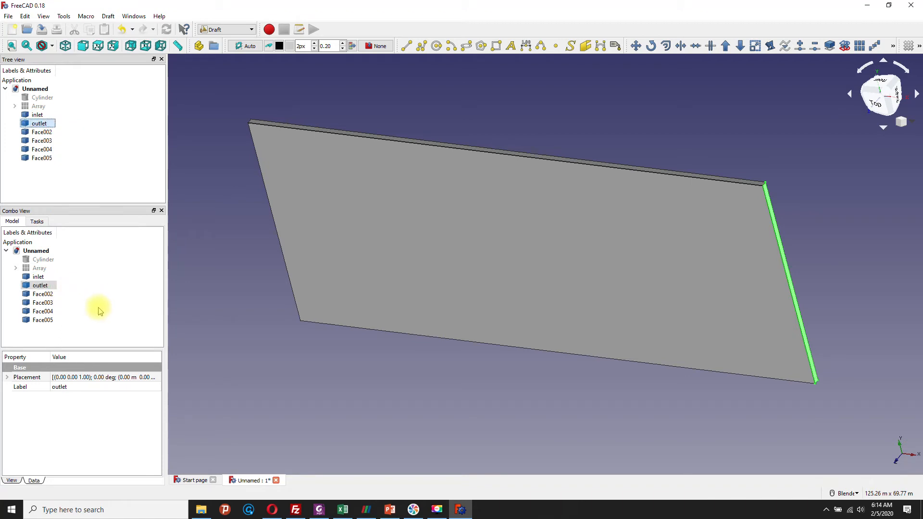
Step: Rename Face002, the long narrow face on the slab's low-Y side, as floor
left_click(45, 134)
middle_click_drag(462, 112, 428, 158)
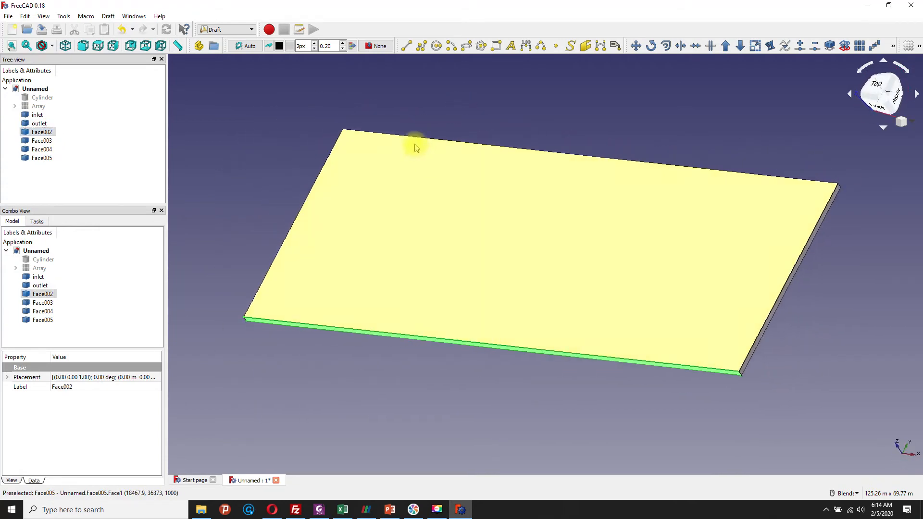
right_click(49, 133)
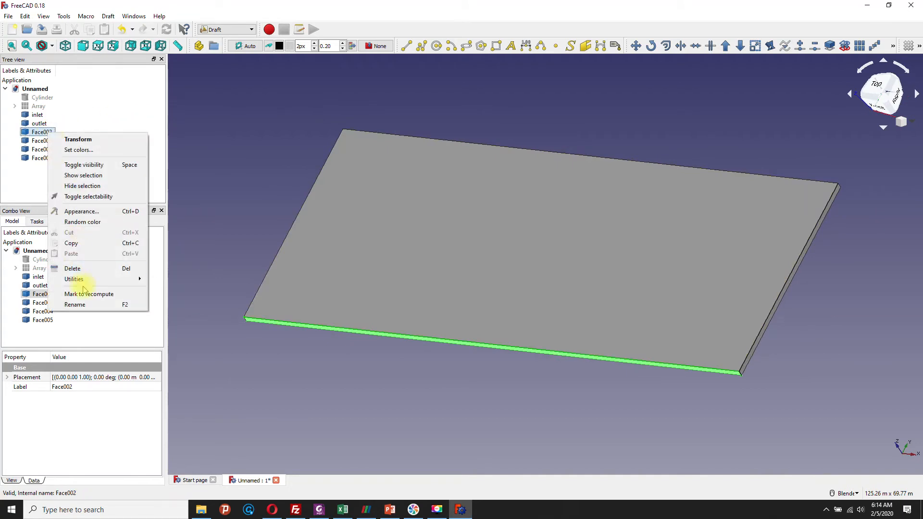
left_click(92, 306)
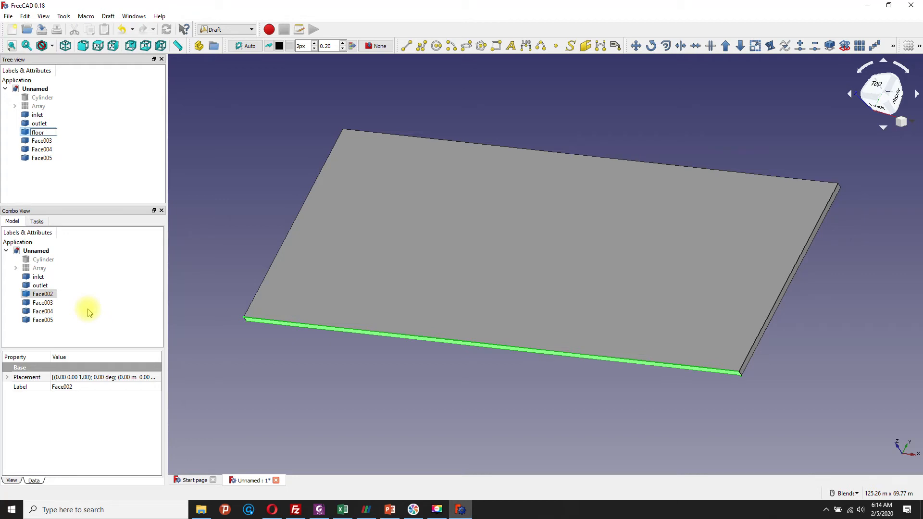
key("Return")
Step: Rename Face003, the long narrow face opposite the floor, as ceiling and clear the selection
left_click(41, 140)
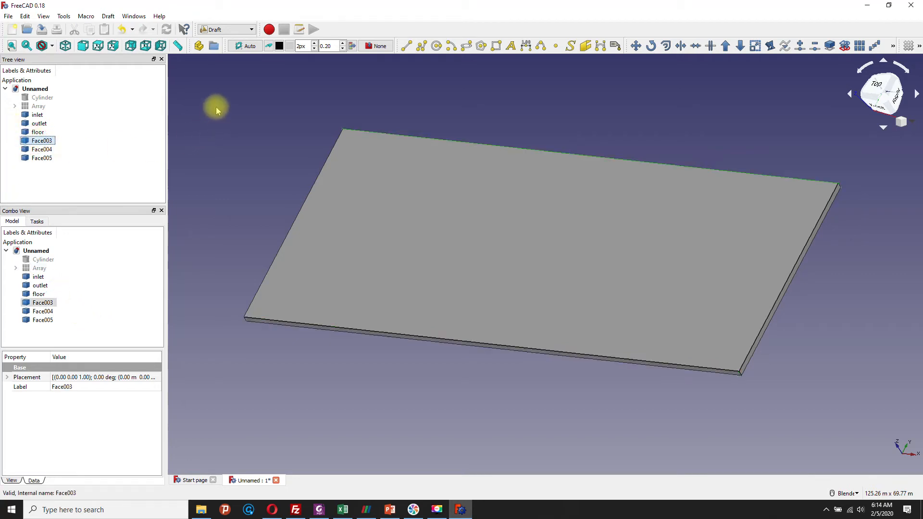
middle_click_drag(216, 111, 540, 180)
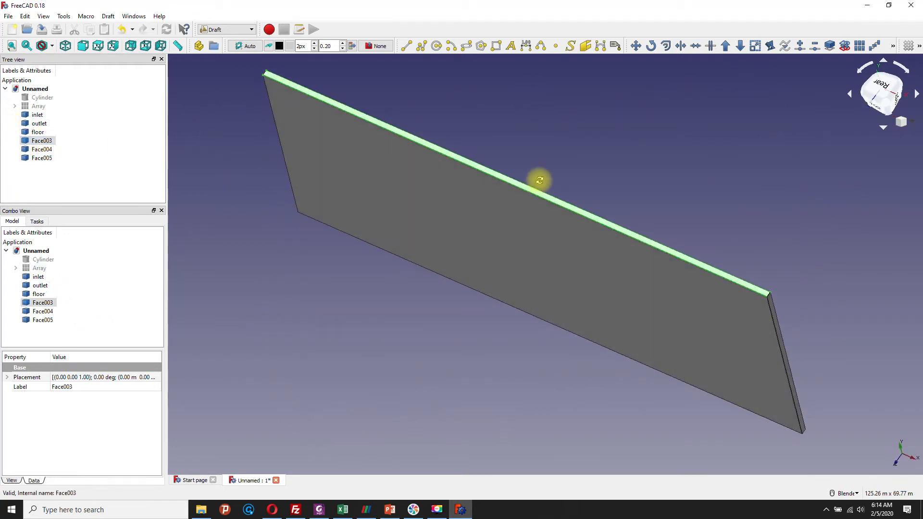
right_click(41, 142)
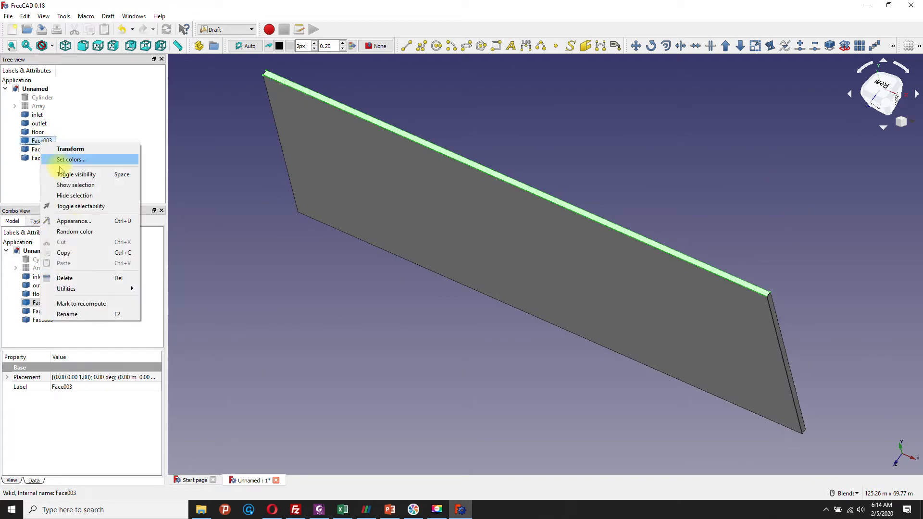
left_click(85, 314)
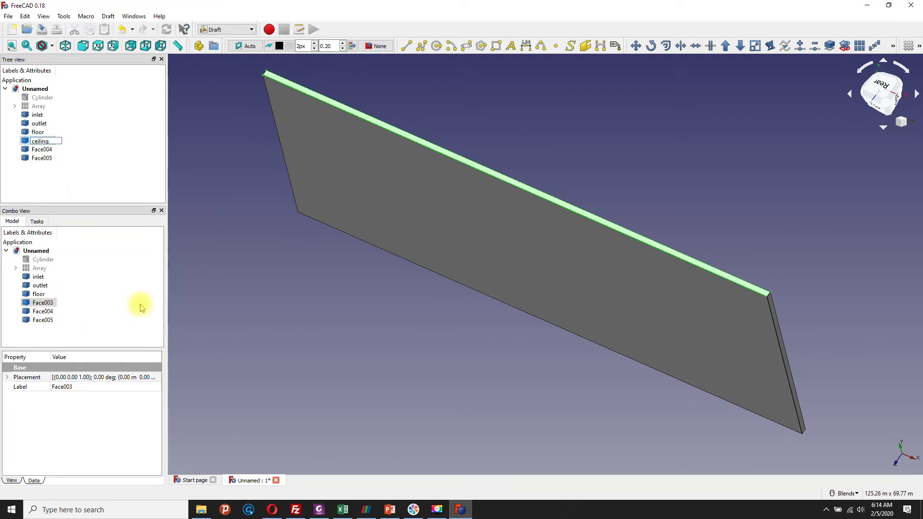
key("Return")
left_click(90, 188)
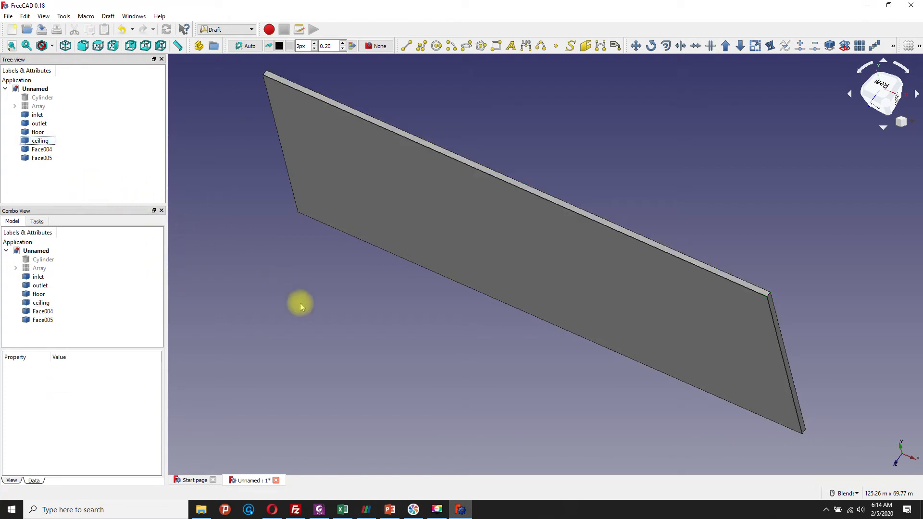
Step: Rename Face004, the slab's large face at Z = 0, as rightSurfaceBox
middle_click_drag(301, 304, 320, 330)
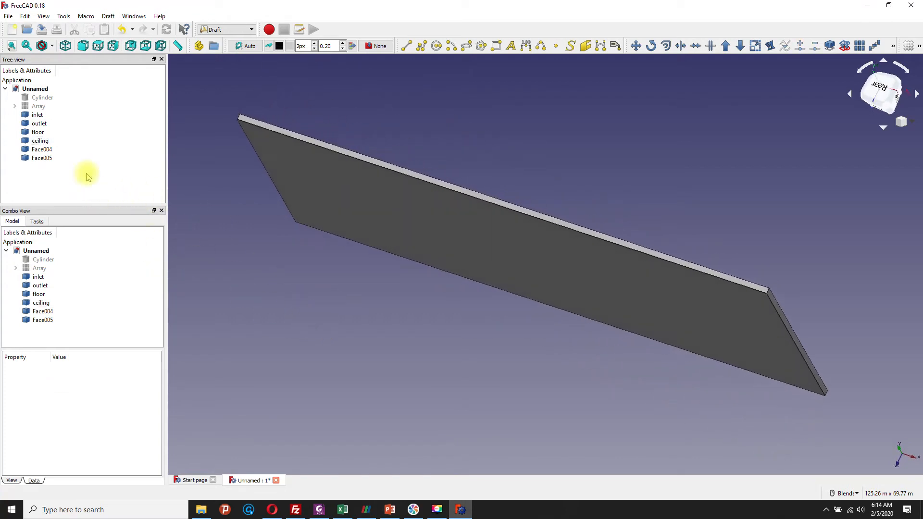
left_click(41, 149)
mouse_move(532, 140)
middle_mouse_down()
mouse_move(527, 151)
mouse_move(537, 124)
middle_mouse_up()
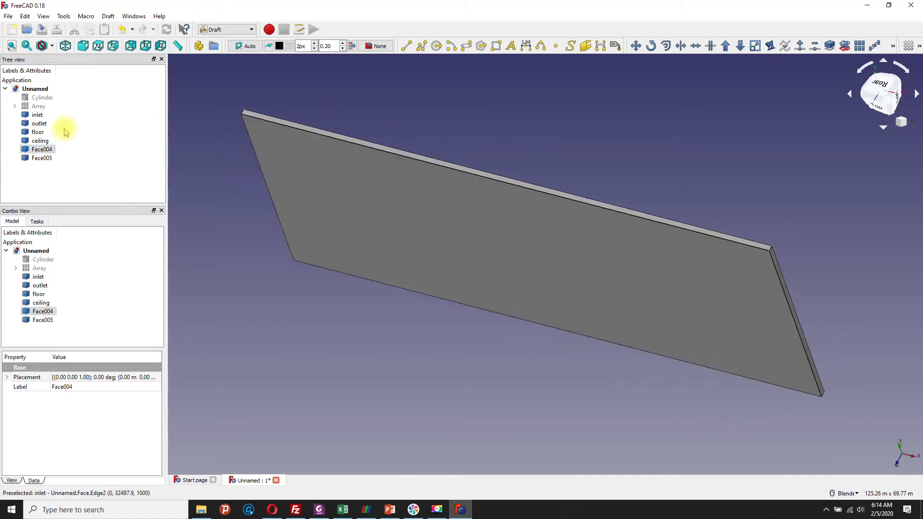
right_click(47, 148)
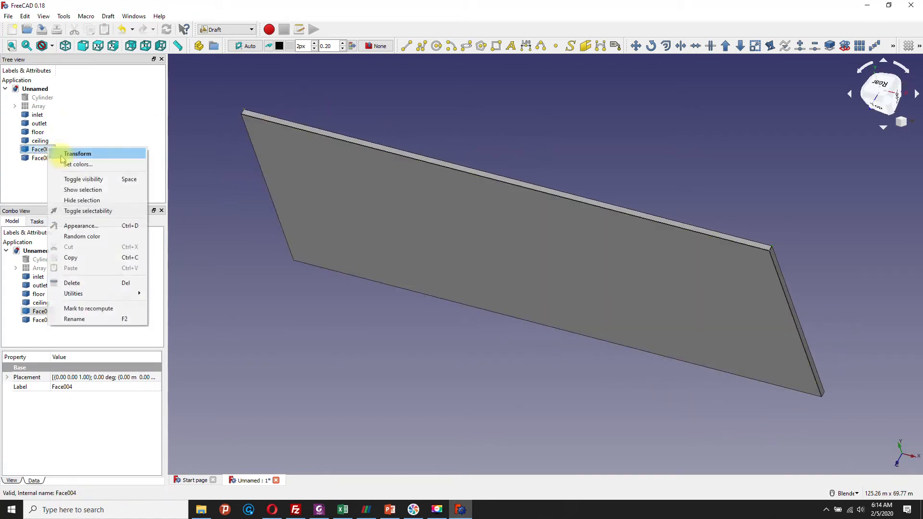
left_click(105, 325)
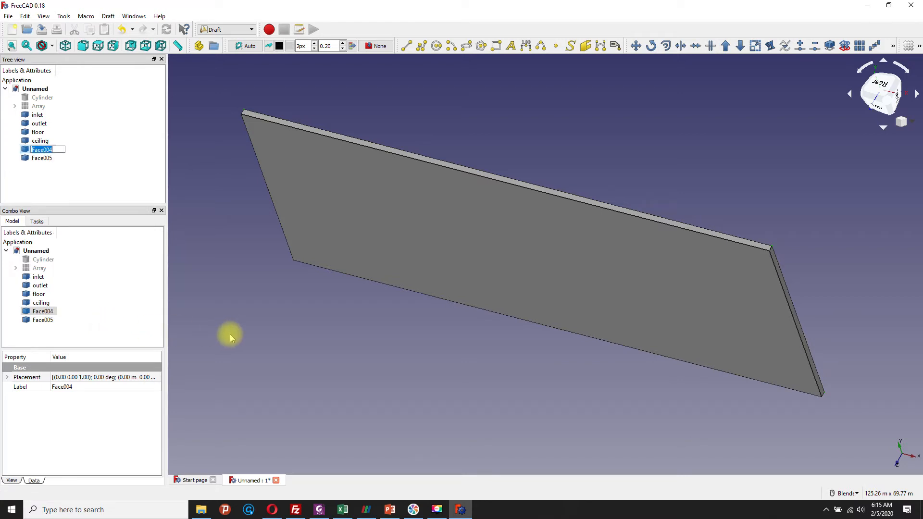
type("s")
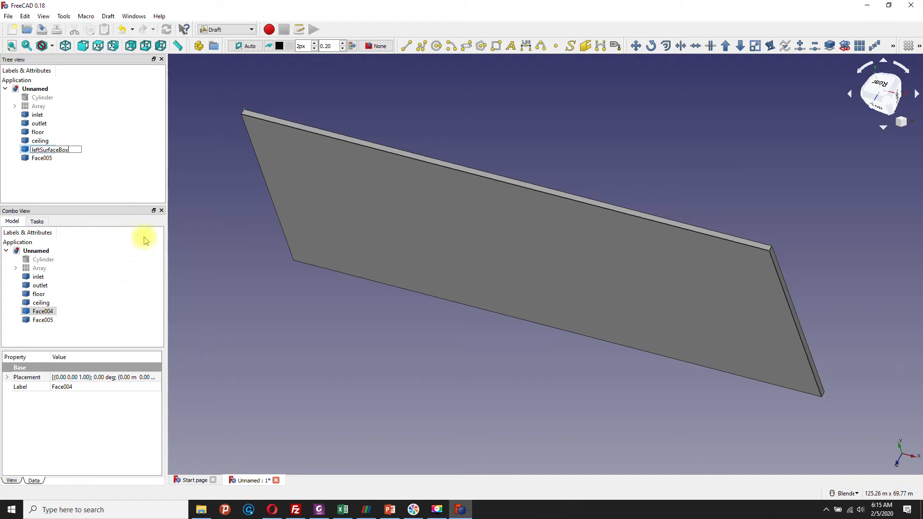
type("right")
key("Delete")
key("Delete")
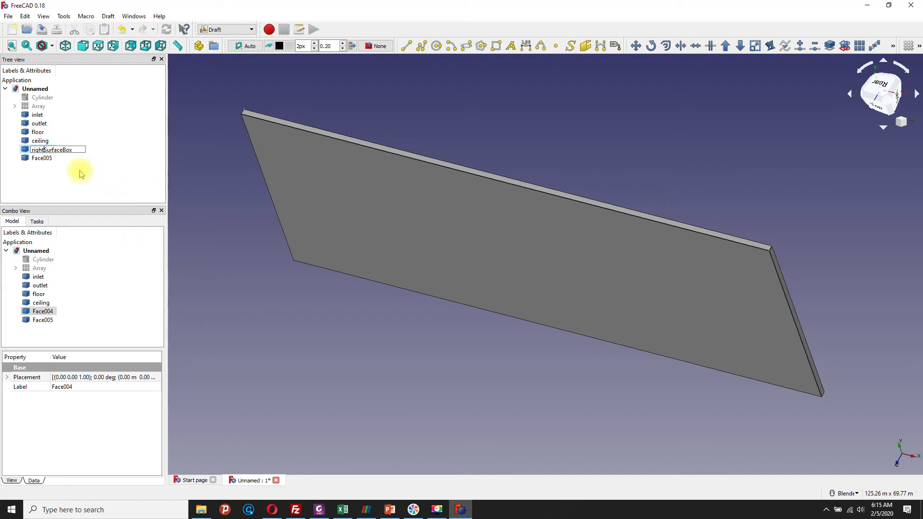
Step: Rename Face005, the large slab face opposite rightSurfaceBox, as leftSurfaceBox and clear the selection
left_click(39, 158)
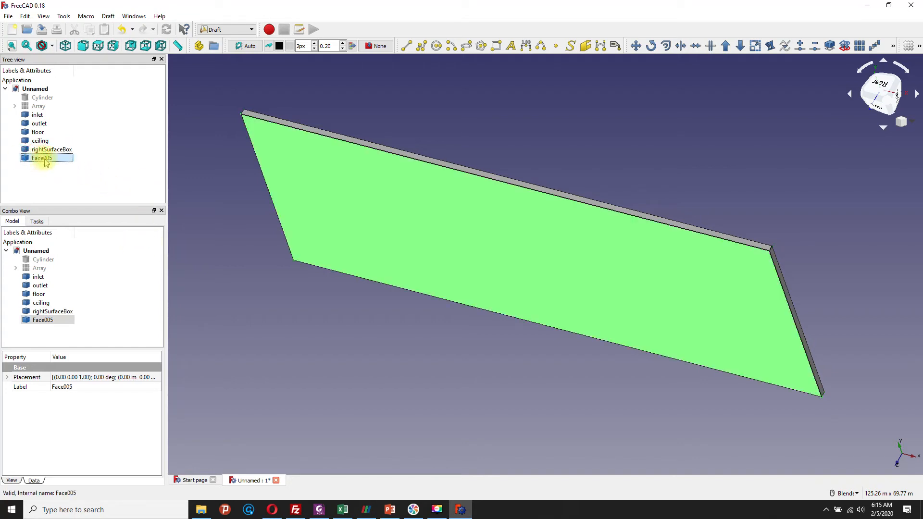
left_click(45, 160)
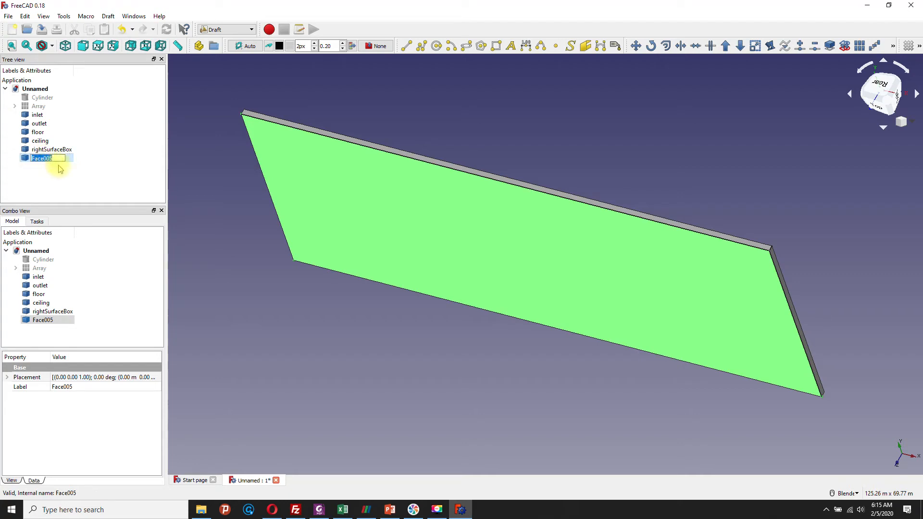
key("BackSpace")
left_click(106, 191)
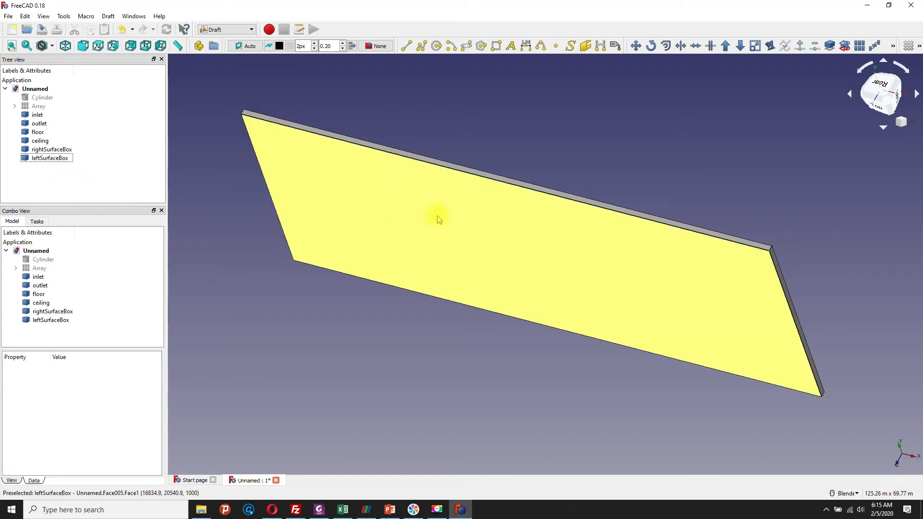
Step: Show the hidden Cylinder and hide the six named slab faces from inlet through leftSurfaceBox
middle_click_drag(489, 128, 412, 368)
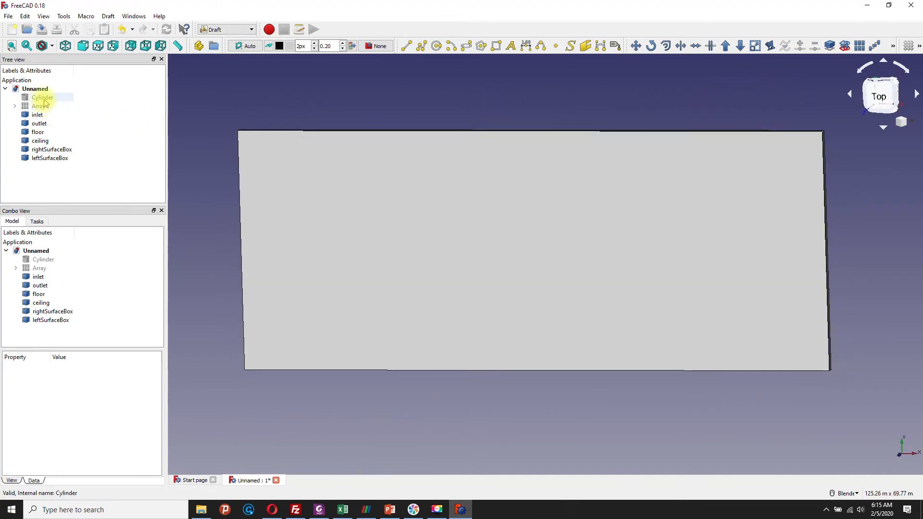
right_click(43, 98)
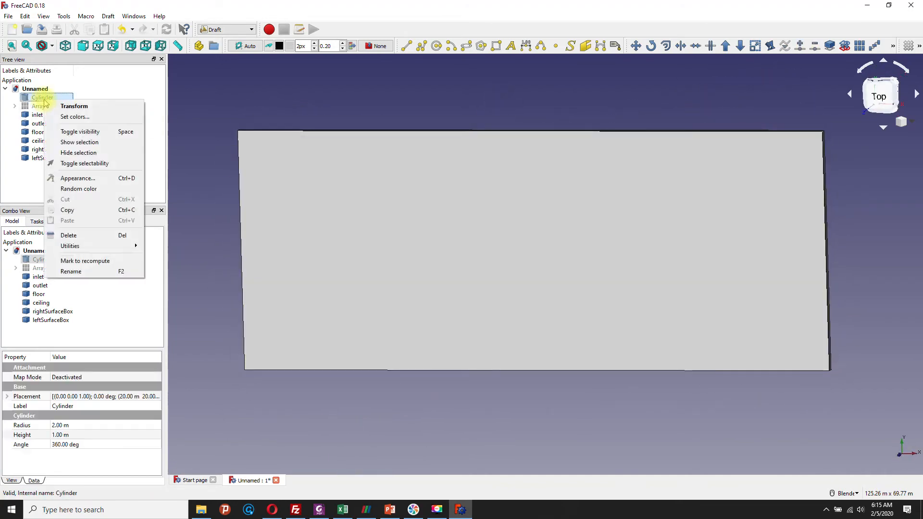
left_click(79, 143)
middle_click_drag(398, 93, 412, 120)
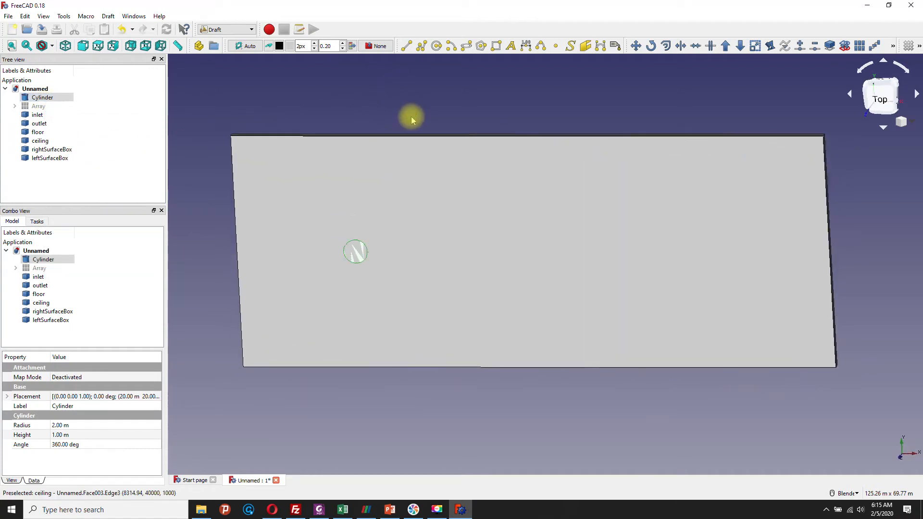
left_click_drag(16, 182, 69, 116)
right_click(56, 116)
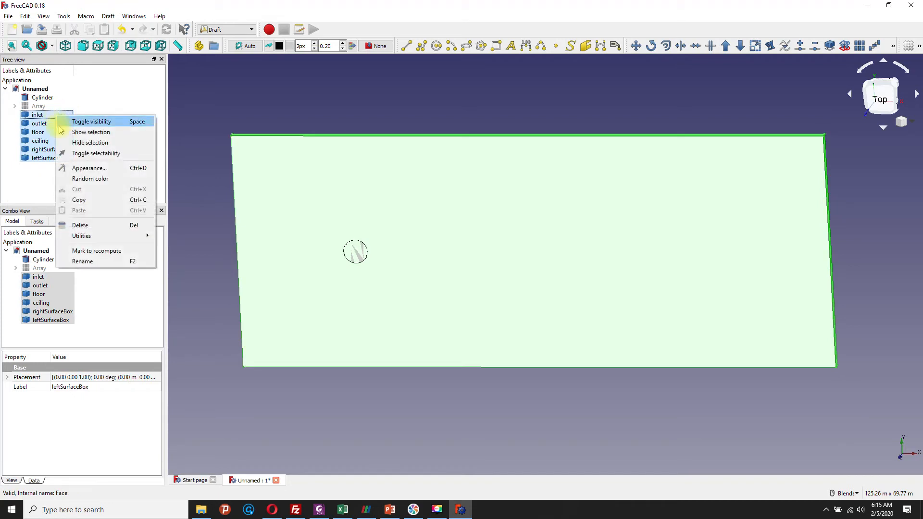
left_click(103, 145)
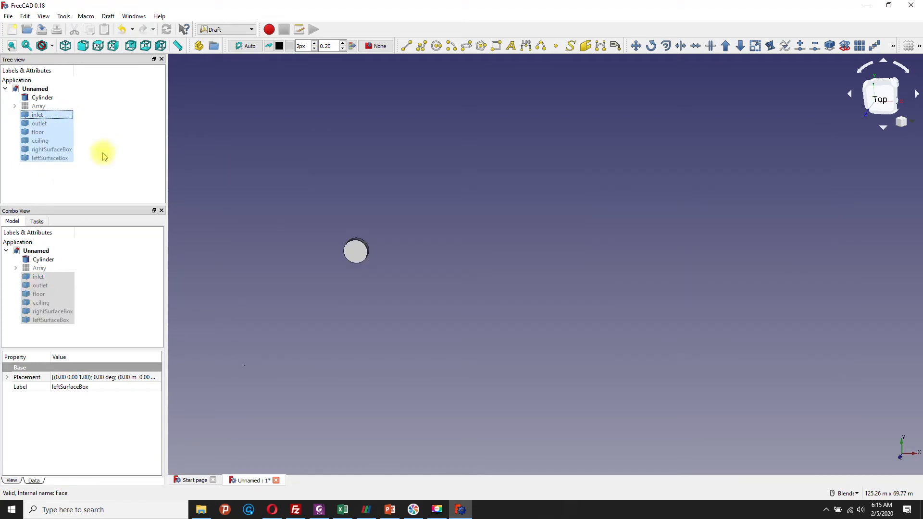
left_click(280, 147)
Step: Explode the Cylinder into its separate faces with the Draft Downgrade tool
scroll(561, 350, "up", 5)
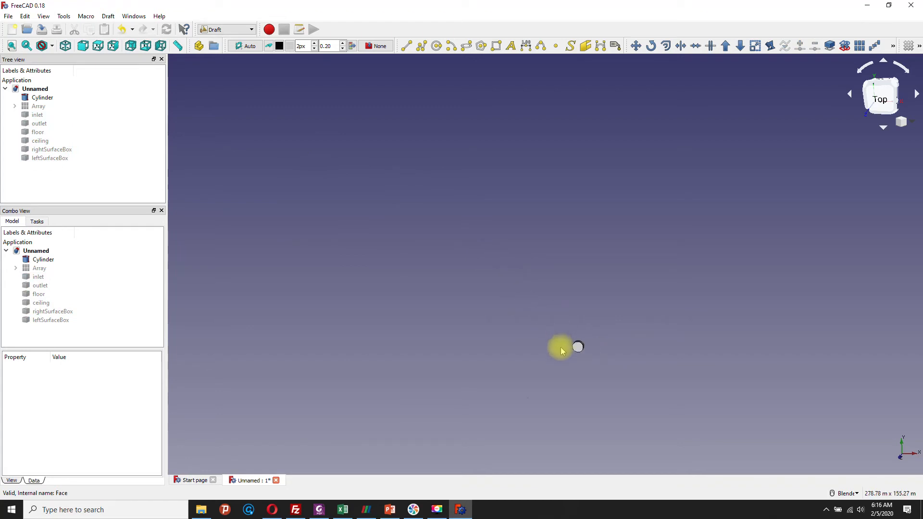
scroll(607, 368, "up", 2)
scroll(602, 370, "down", 2)
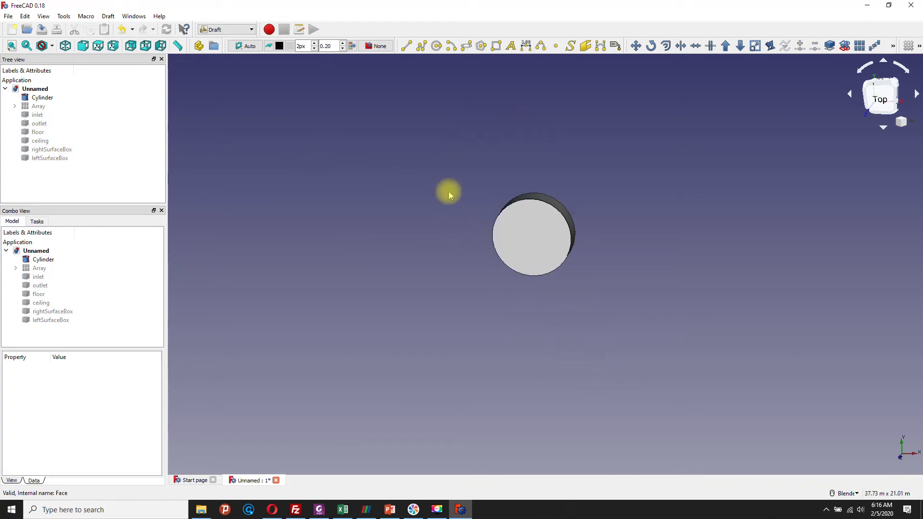
middle_click_drag(448, 192, 473, 226)
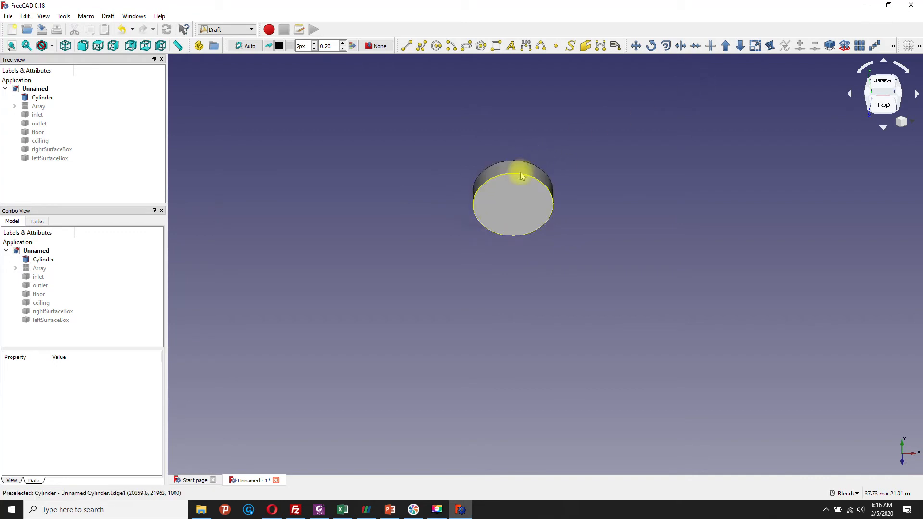
left_click(26, 97)
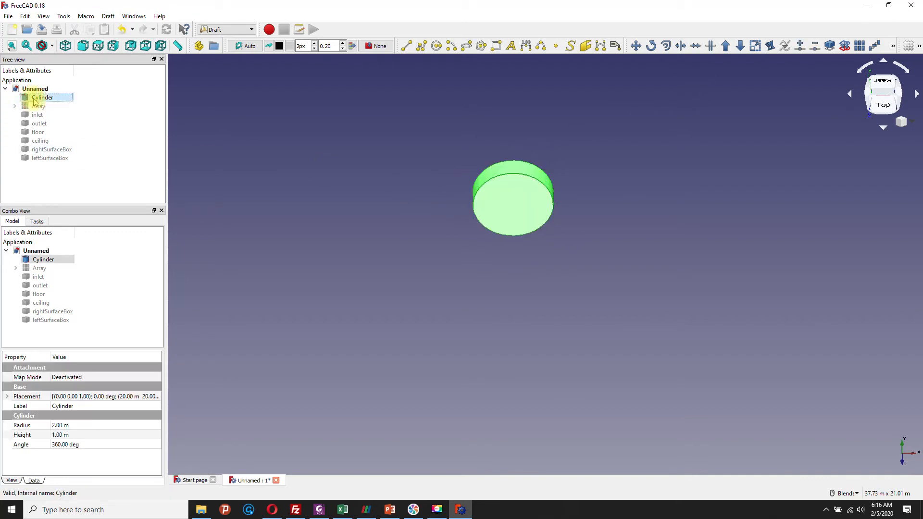
left_click(740, 46)
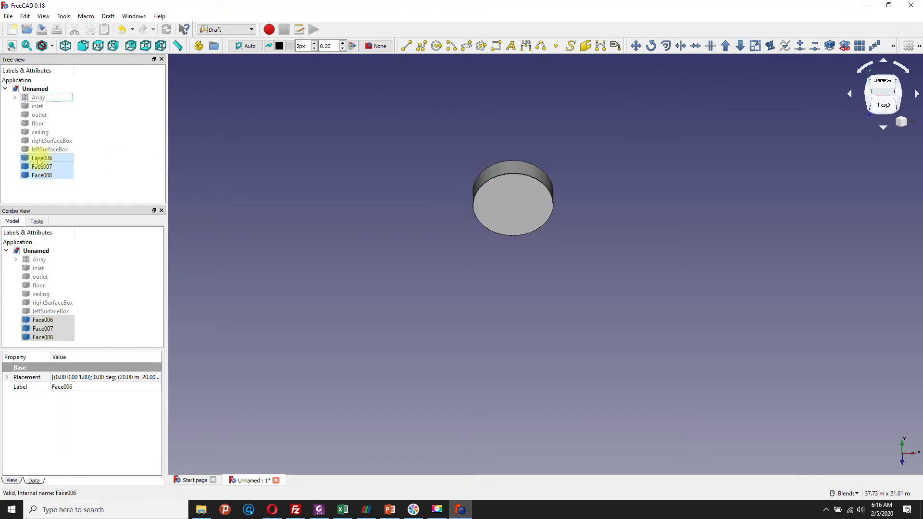
Step: Rename the cylinder's curved side face as cylinder, its high-Z cap Face007 as leftSurfaceCylinder and its opposite cap Face008 as rightSurfaceCylinder
left_click(39, 159)
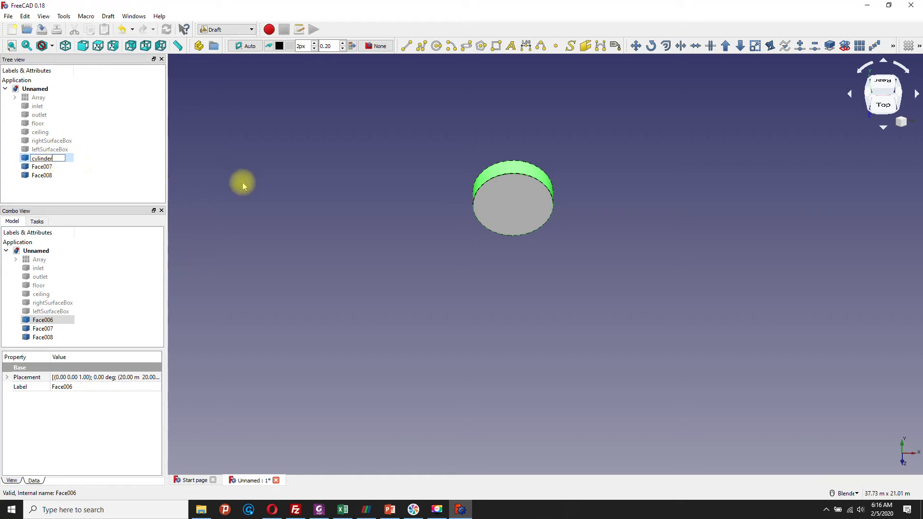
left_click(192, 183)
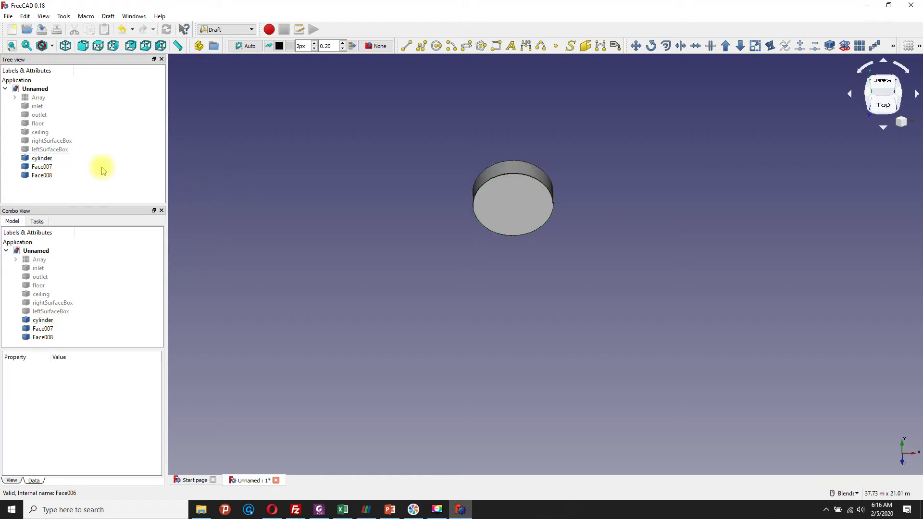
left_click(39, 166)
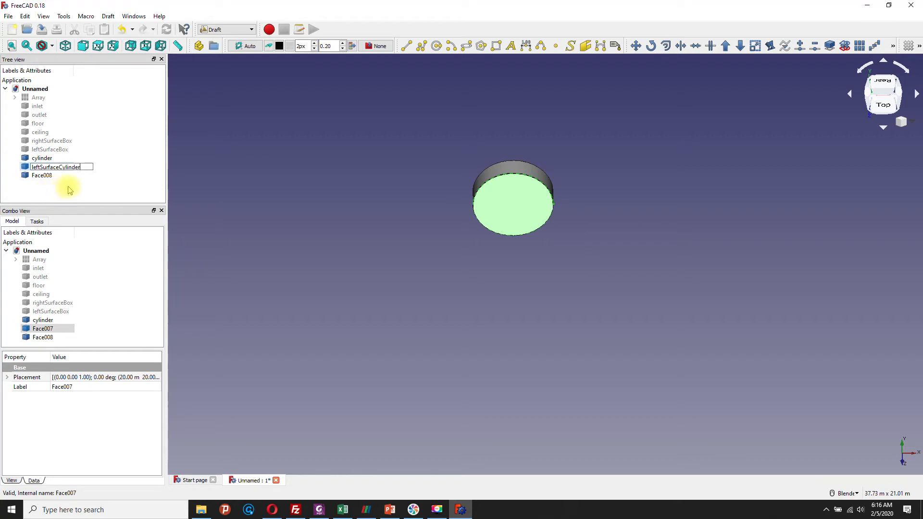
left_click(50, 177)
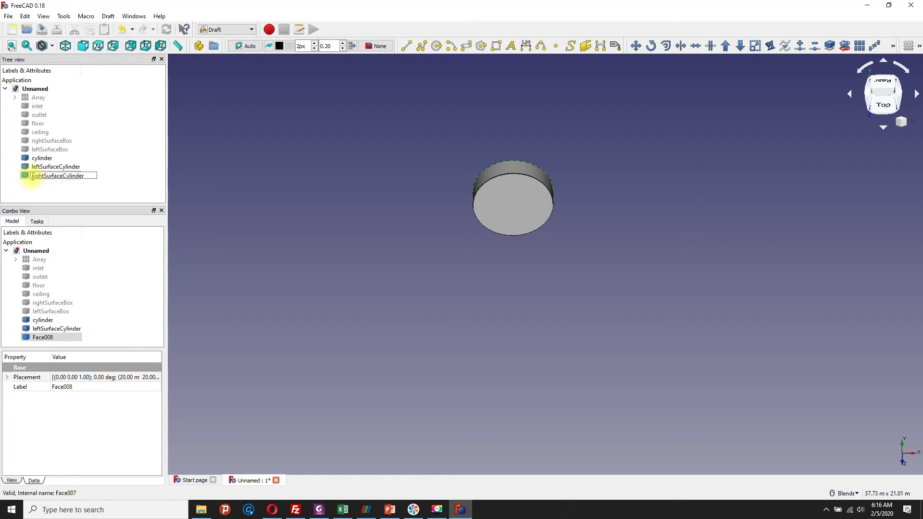
left_click(60, 189)
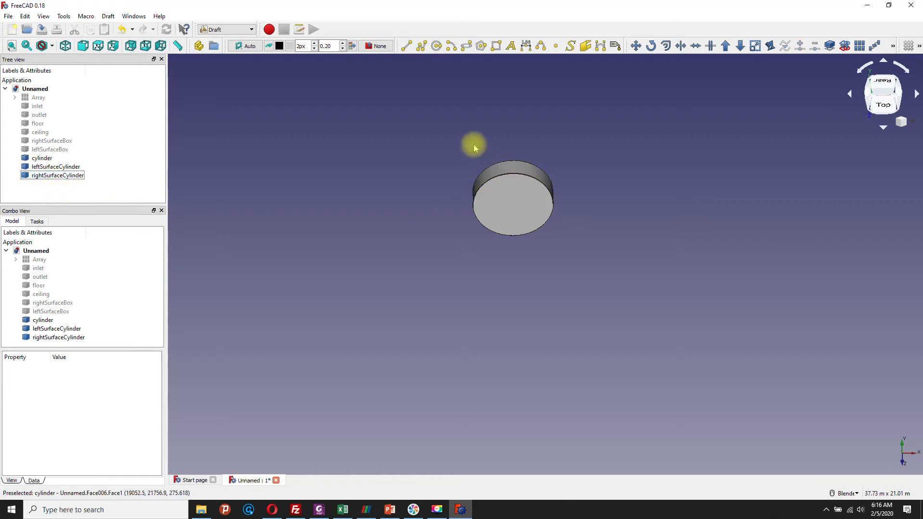
Step: Check which surface each renamed cylinder face refers to by selecting cylinder, leftSurfaceCylinder and rightSurfaceCylinder in turn
scroll(474, 147, "up", 2)
left_click(41, 158)
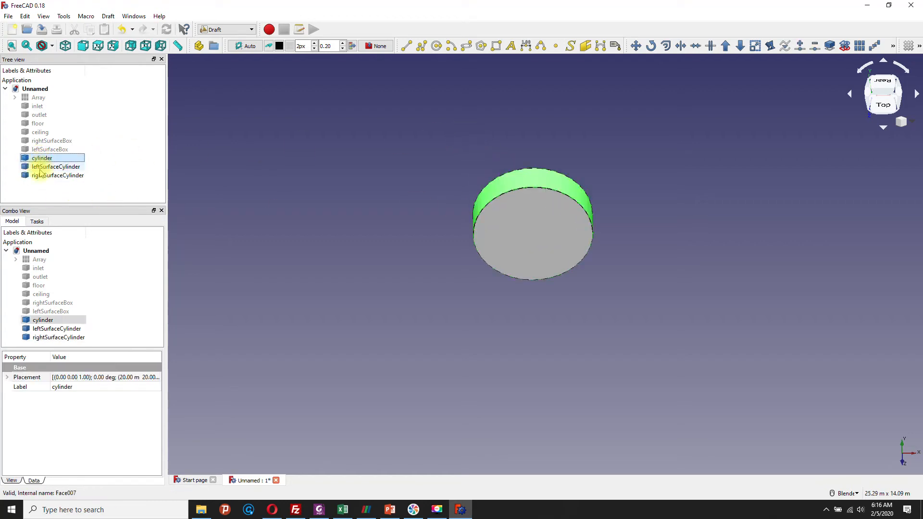
left_click(43, 167)
left_click(109, 161)
left_click(67, 176)
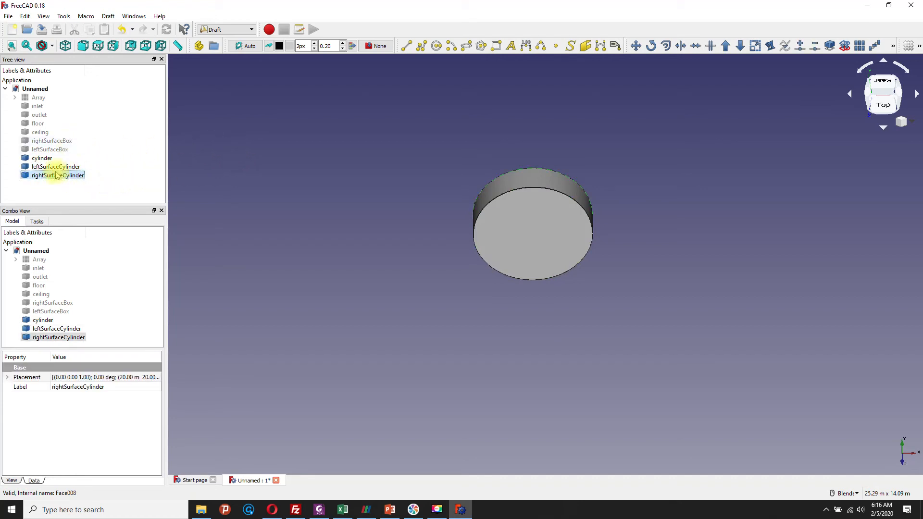
Step: Show the hidden polar box Array and hide the three cylinder faces
right_click(34, 98)
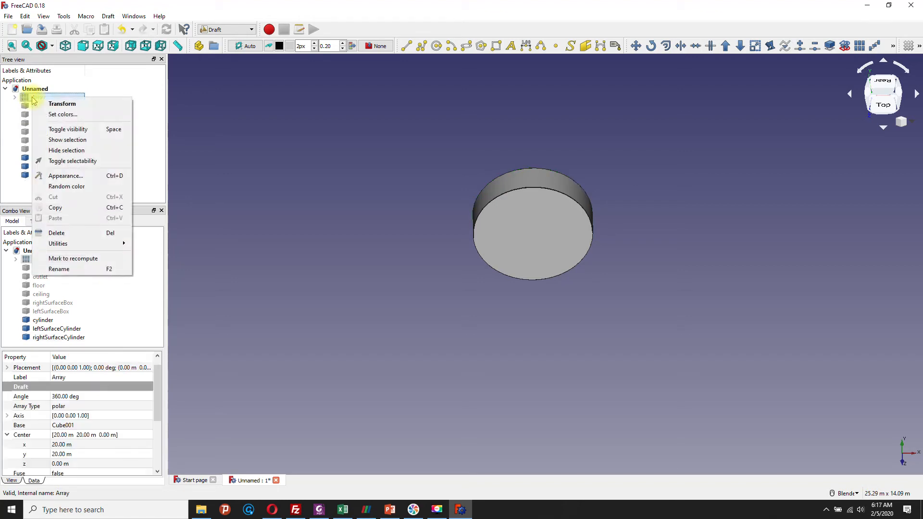
left_click(50, 141)
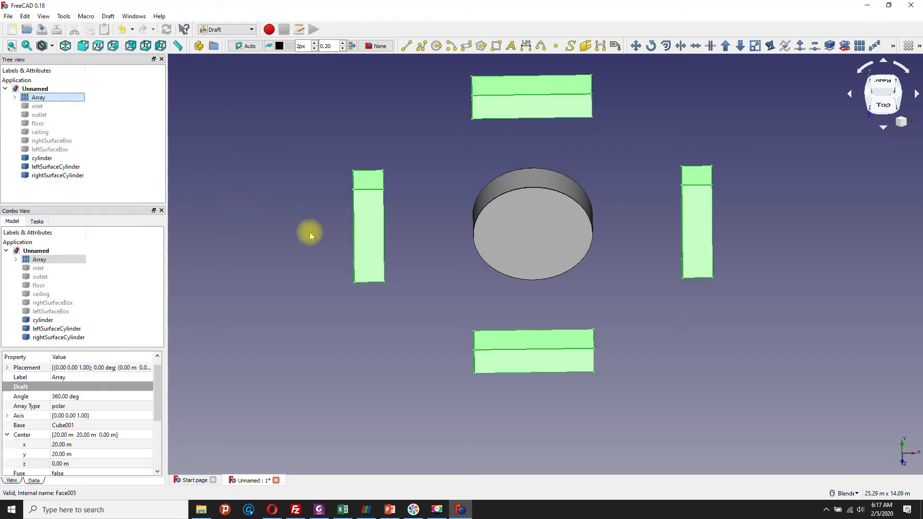
scroll(313, 238, "up", 2)
scroll(317, 242, "down", 4)
middle_click_drag(324, 292, 441, 155)
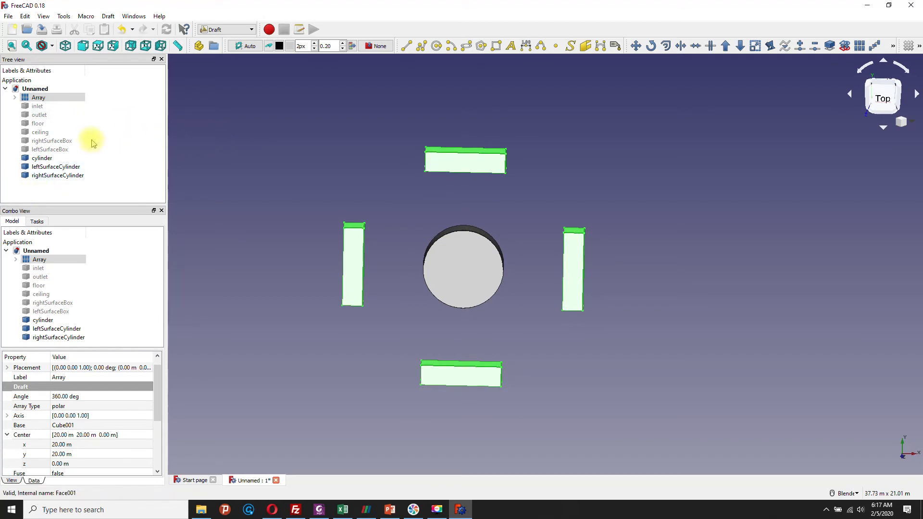
left_click_drag(22, 178, 50, 162)
right_click(50, 162)
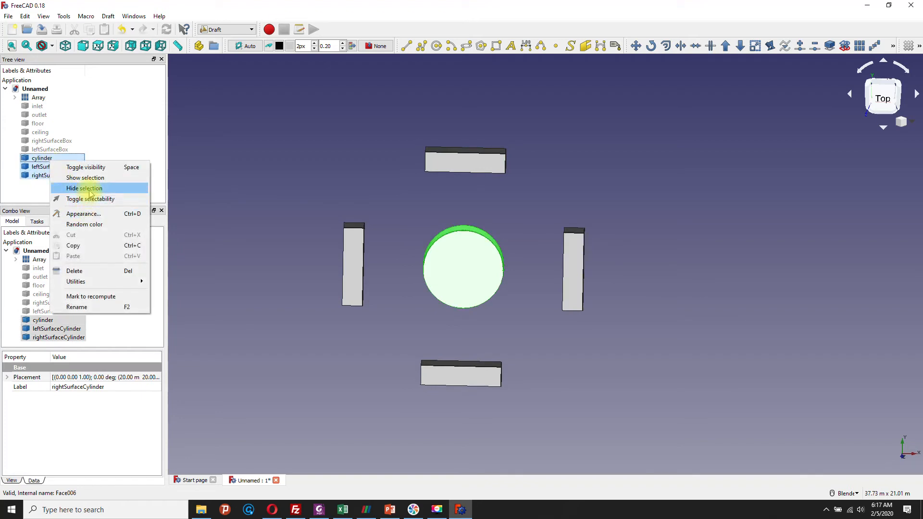
left_click(90, 193)
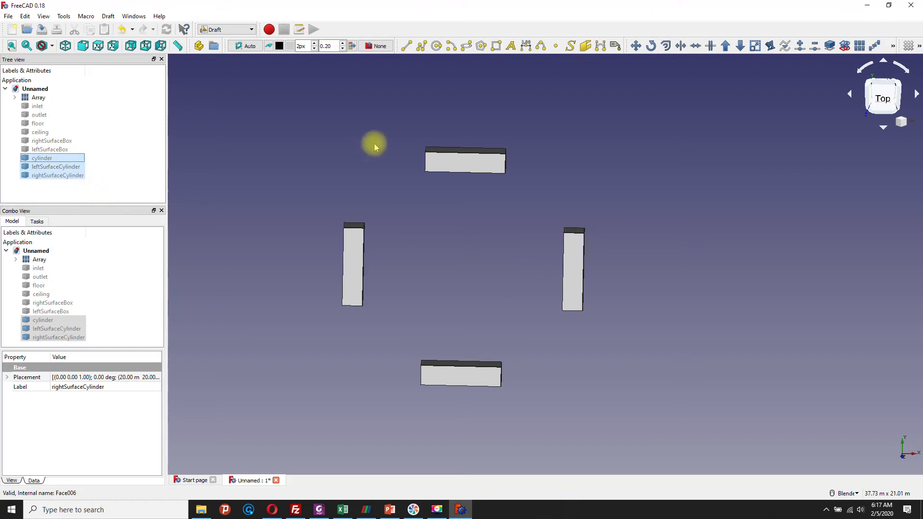
Step: Explode the polar box Array with the Draft Downgrade tool
mouse_move(379, 173)
middle_mouse_down()
mouse_move(376, 160)
mouse_move(367, 173)
middle_mouse_up()
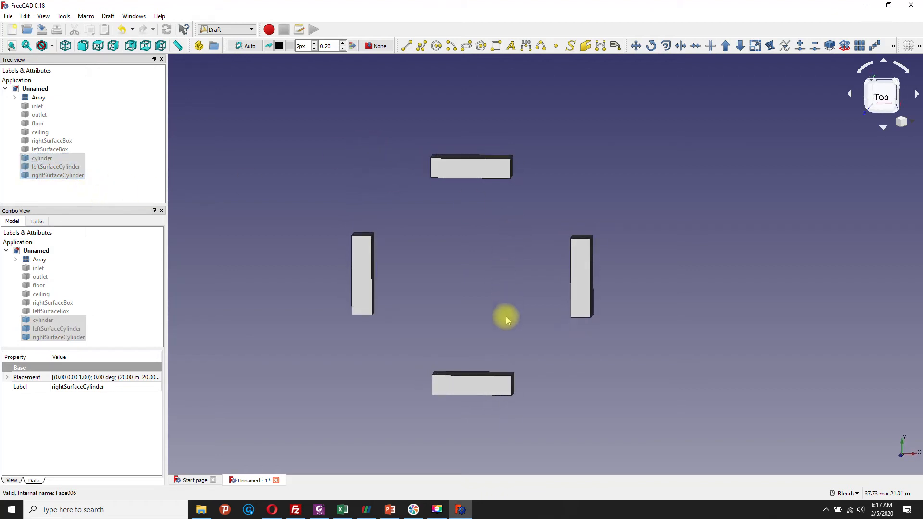
middle_click_drag(505, 315, 476, 239)
left_click(35, 97)
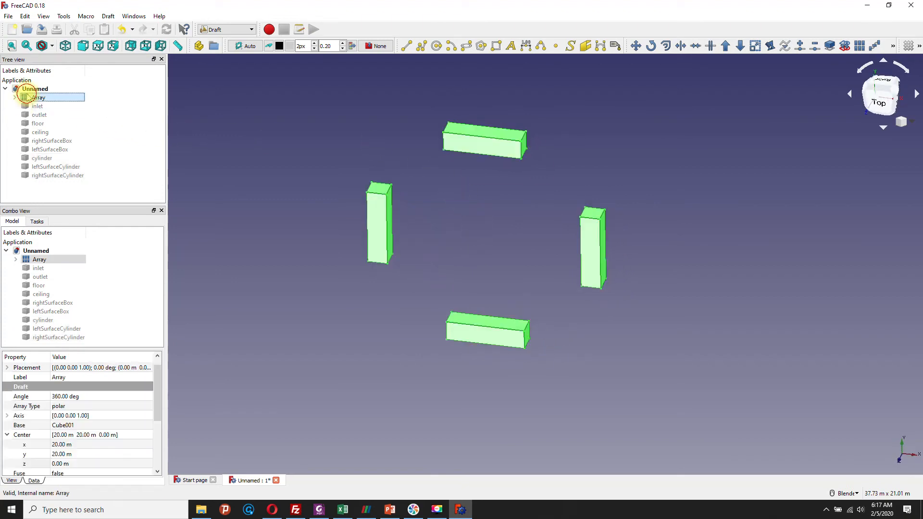
left_click(740, 46)
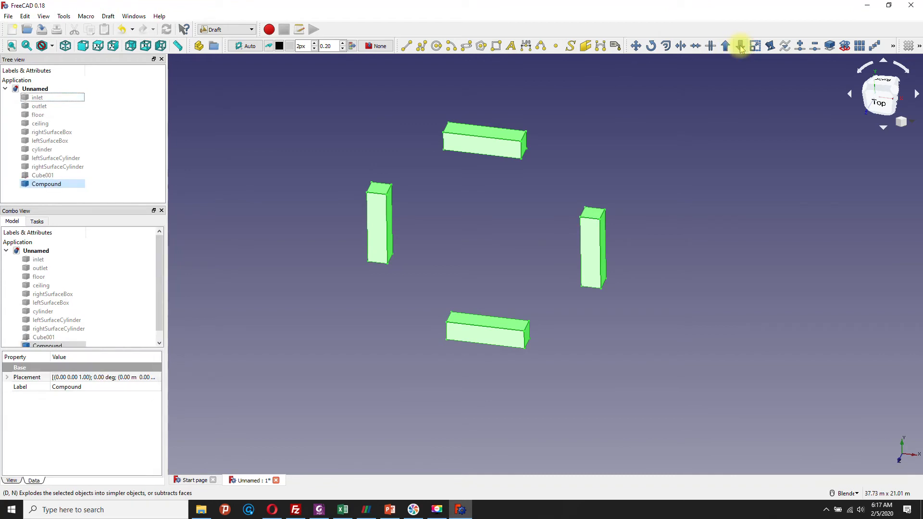
Step: Explode the Compound of four boxes into separate solids with Draft Downgrade and enlarge the model tree area
left_click(25, 198)
left_click(27, 175)
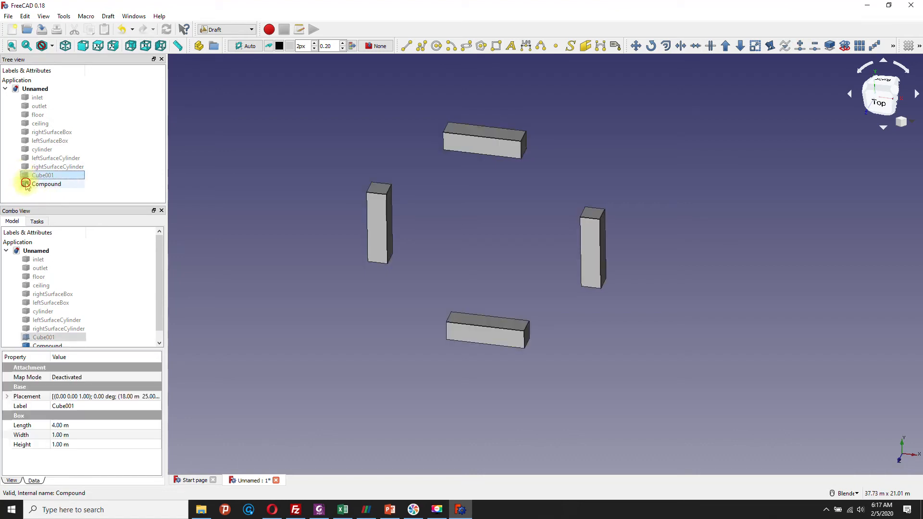
left_click(30, 186)
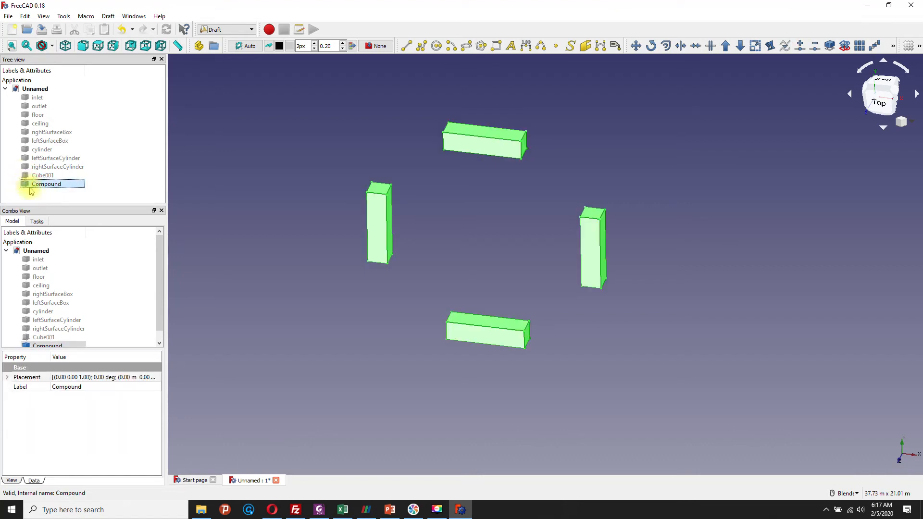
left_click(741, 46)
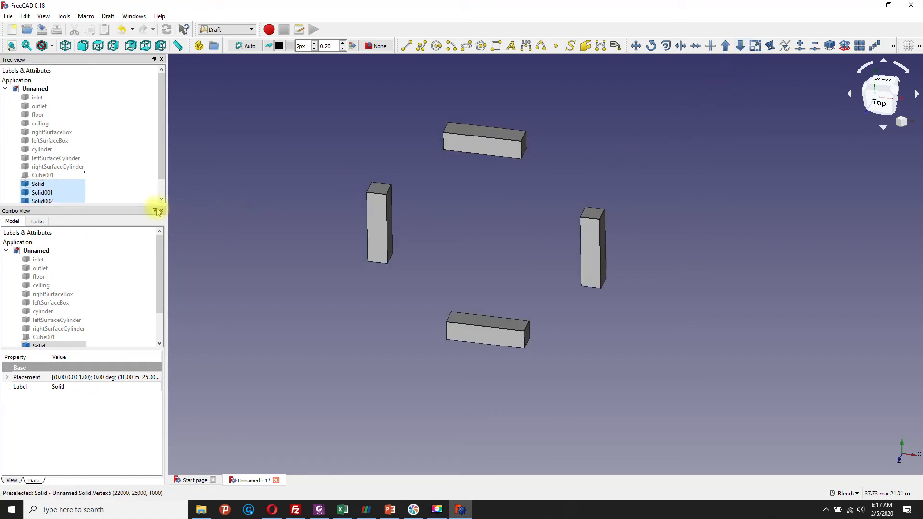
left_click_drag(146, 205, 143, 271)
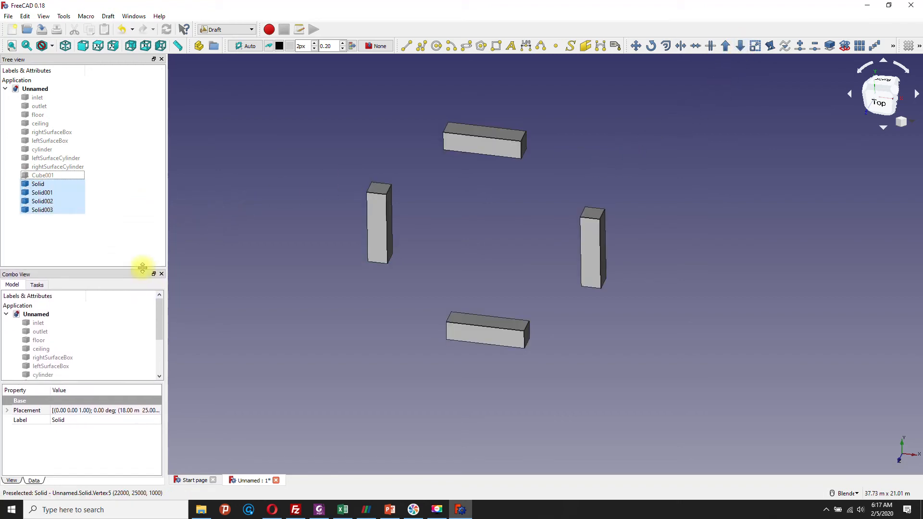
Step: Check which box each of Solid, Solid001, Solid002 and Solid003 refers to by selecting them in turn
left_click(25, 185)
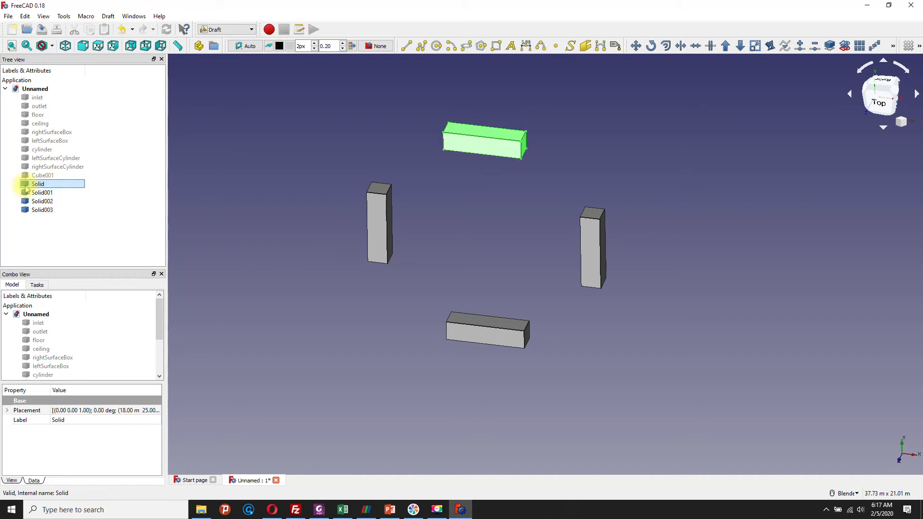
left_click(25, 194)
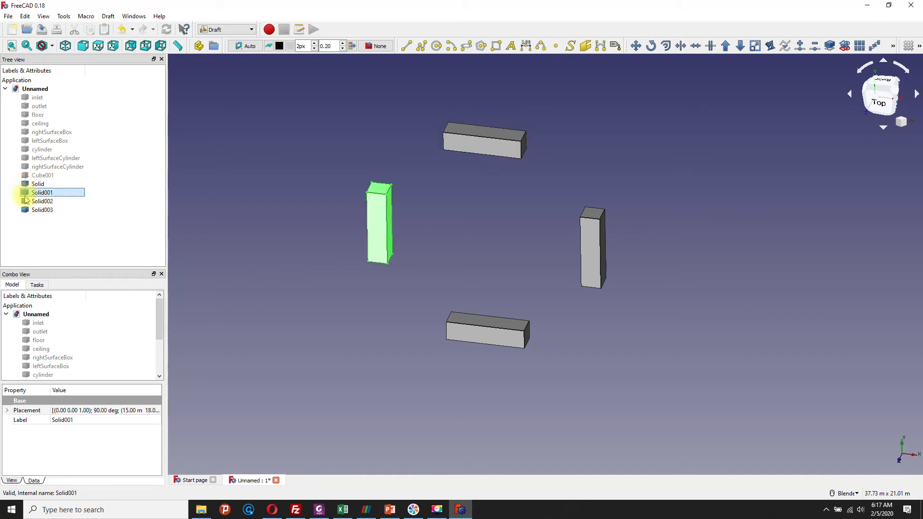
left_click(25, 202)
left_click(26, 211)
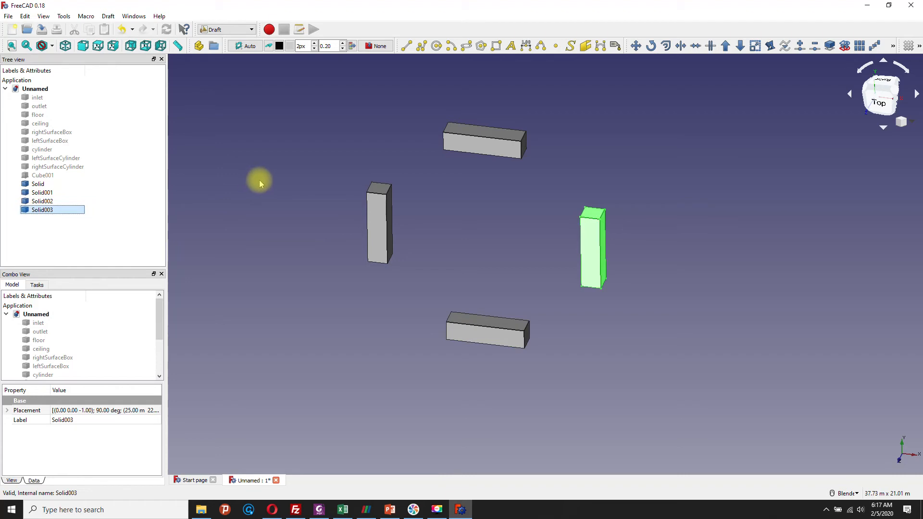
Step: Explode Solid into its individual faces with Draft Downgrade and check which surface Face009 refers to
left_click(26, 186)
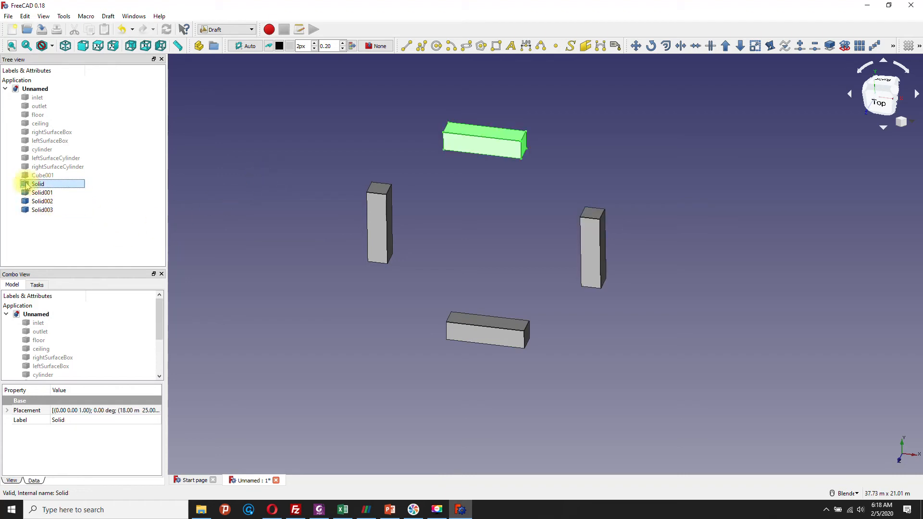
left_click(742, 46)
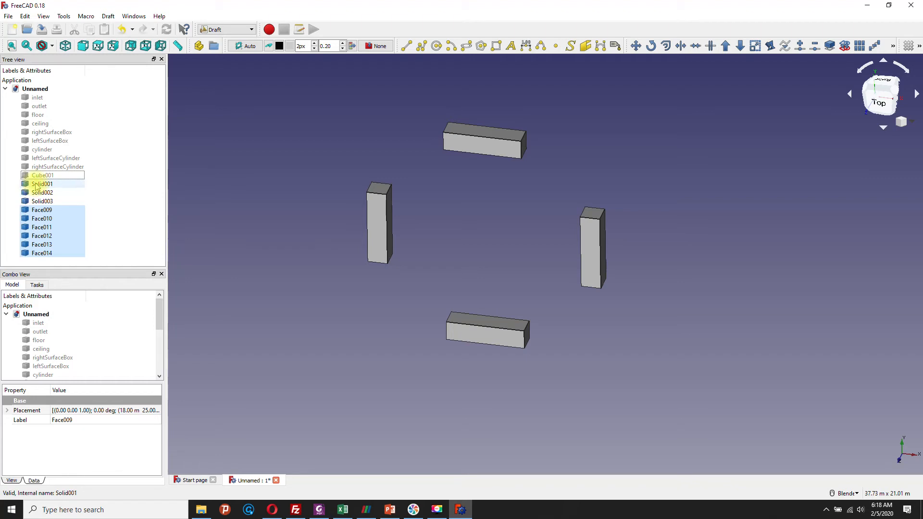
left_click(40, 212)
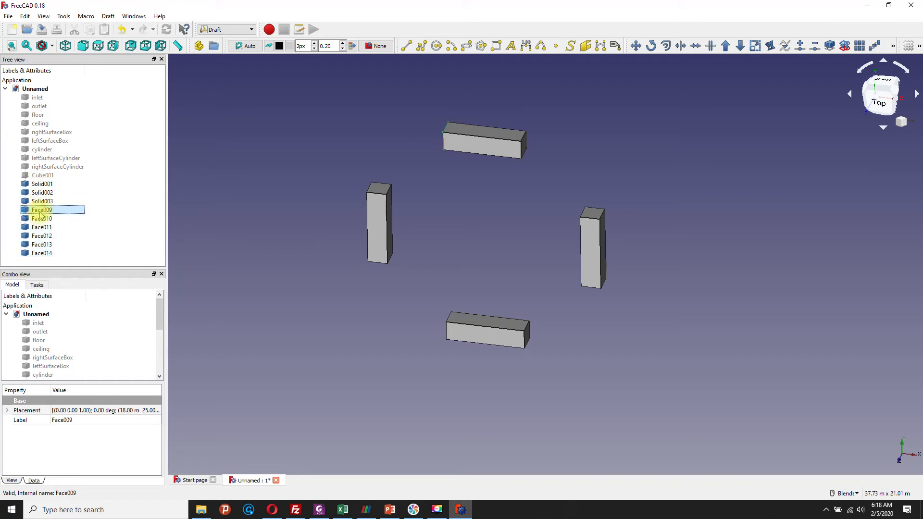
mouse_move(317, 197)
middle_mouse_down()
mouse_move(336, 204)
mouse_move(369, 178)
mouse_move(445, 227)
mouse_move(423, 177)
mouse_move(425, 219)
middle_mouse_up()
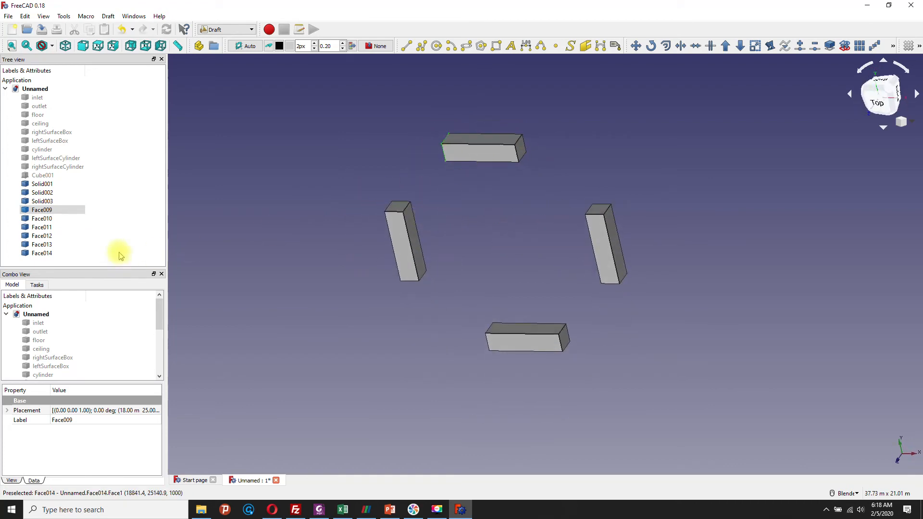
Step: Explode Solid001, Solid002 and Solid003 one after another into their individual faces with Draft Downgrade
left_click(42, 184)
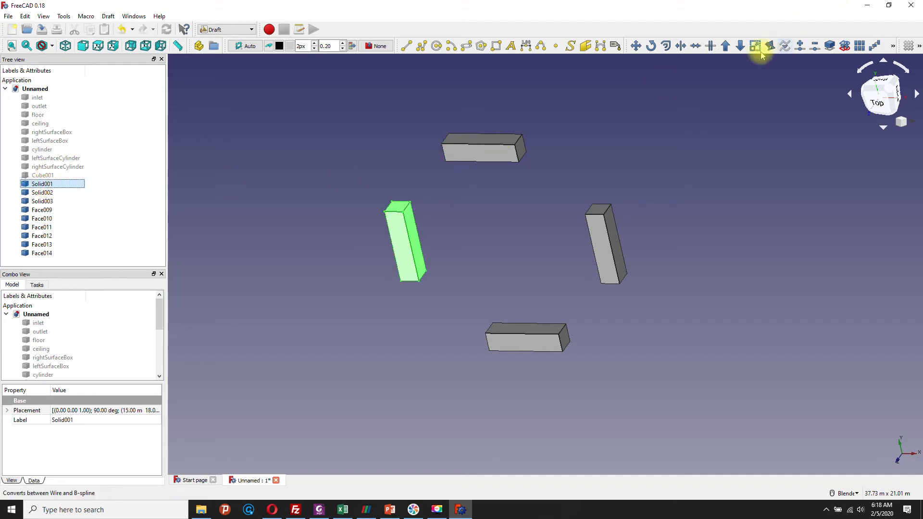
left_click(741, 47)
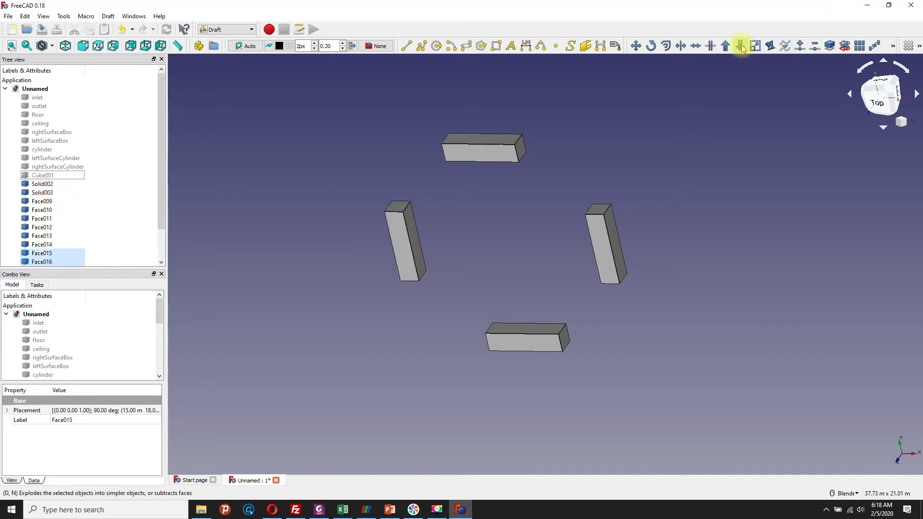
left_click_drag(161, 158, 160, 195)
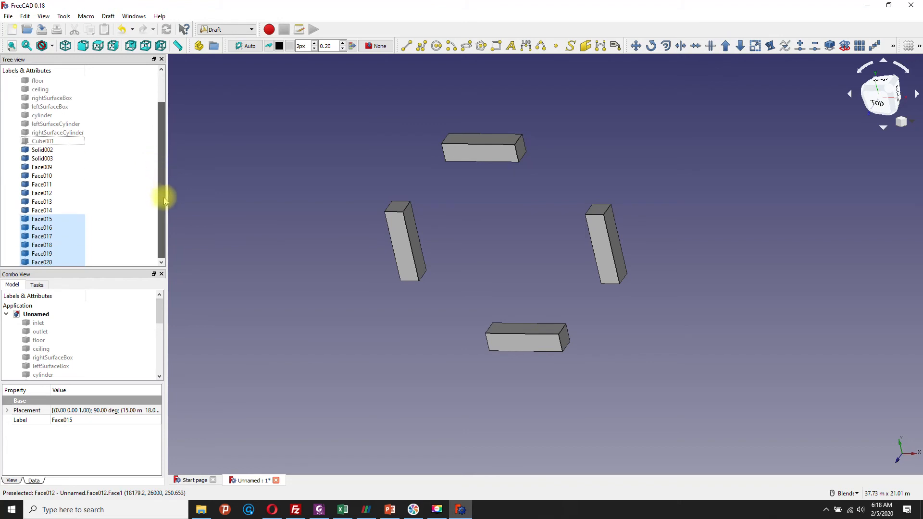
left_click(43, 150)
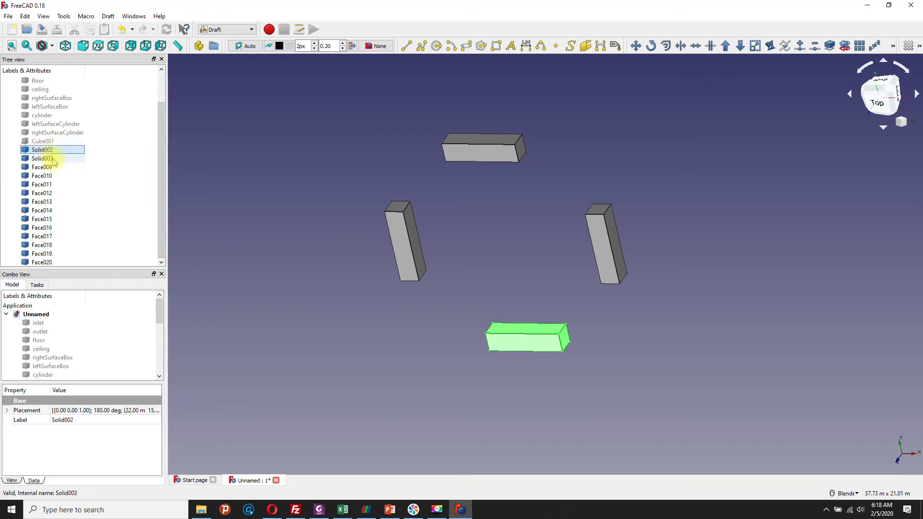
left_click(739, 46)
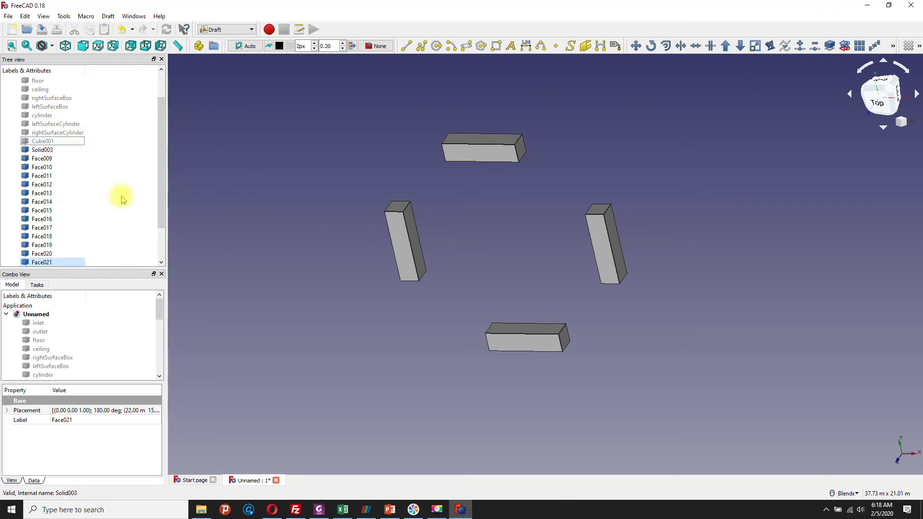
left_click(43, 150)
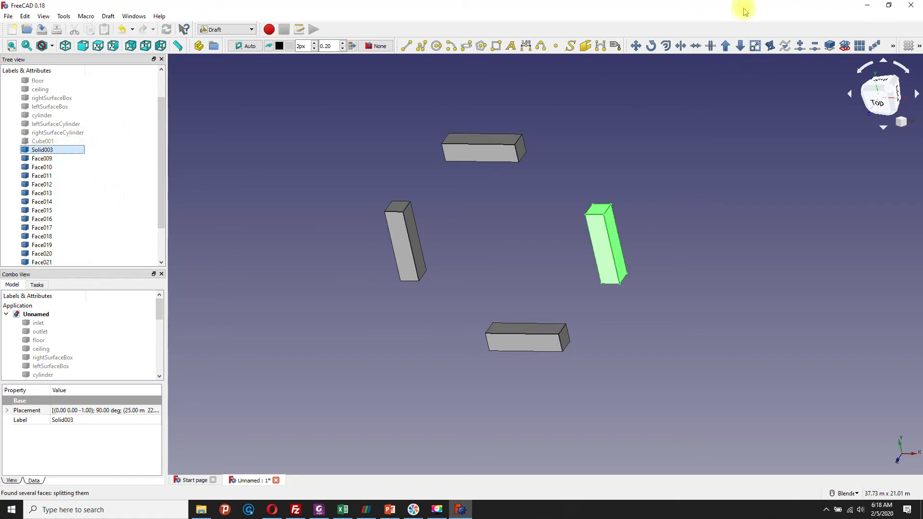
left_click(741, 46)
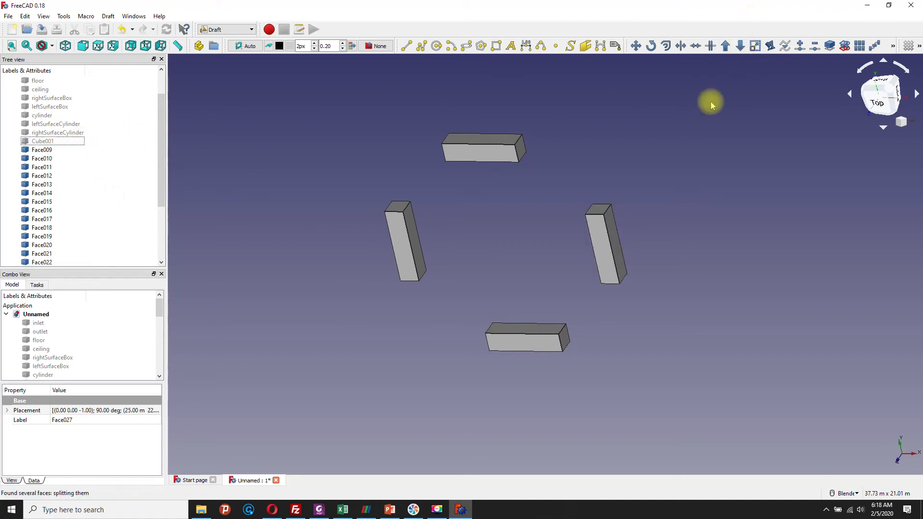
Step: Clear the selection and select the first box's four side faces together, Face009 to Face012, leaving out its two Z-facing faces
left_click(595, 146)
mouse_move(597, 149)
middle_mouse_down()
mouse_move(610, 169)
mouse_move(612, 148)
middle_mouse_up()
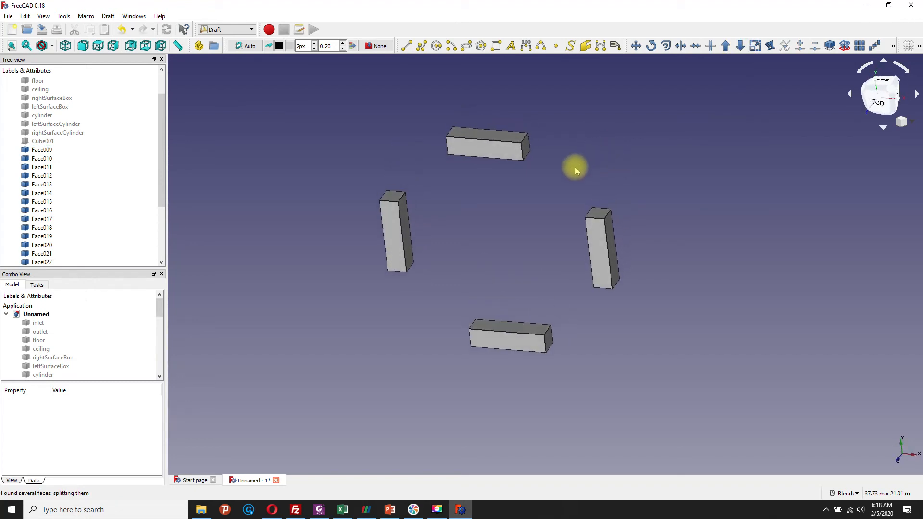
left_click(500, 139)
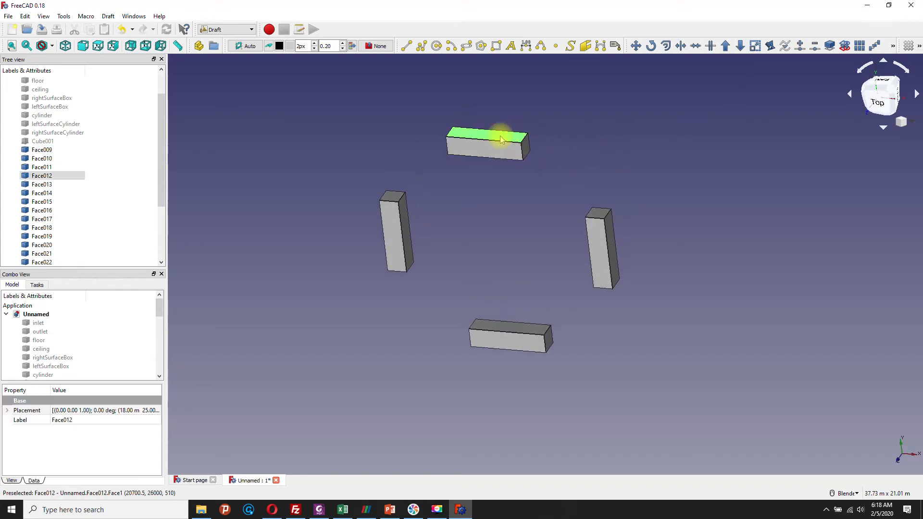
left_click(527, 151)
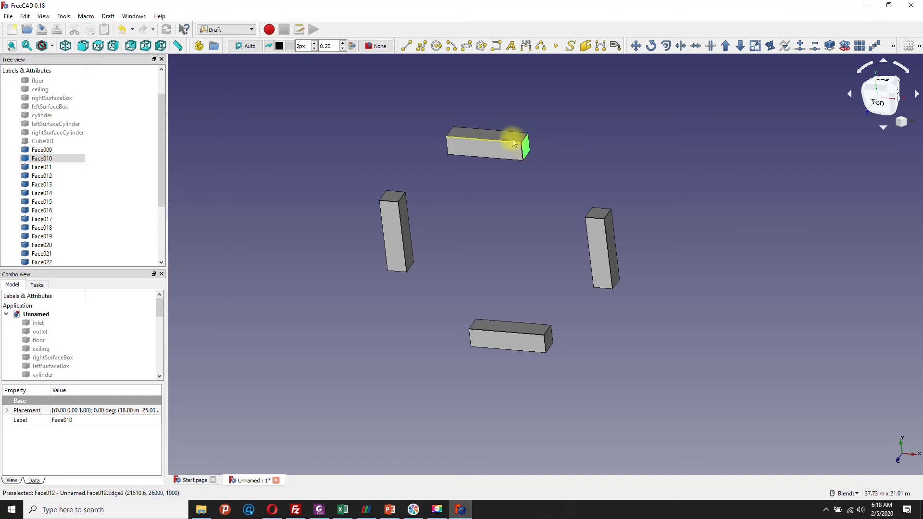
left_click(512, 140, "ctrl")
middle_click_drag(470, 182, 620, 144)
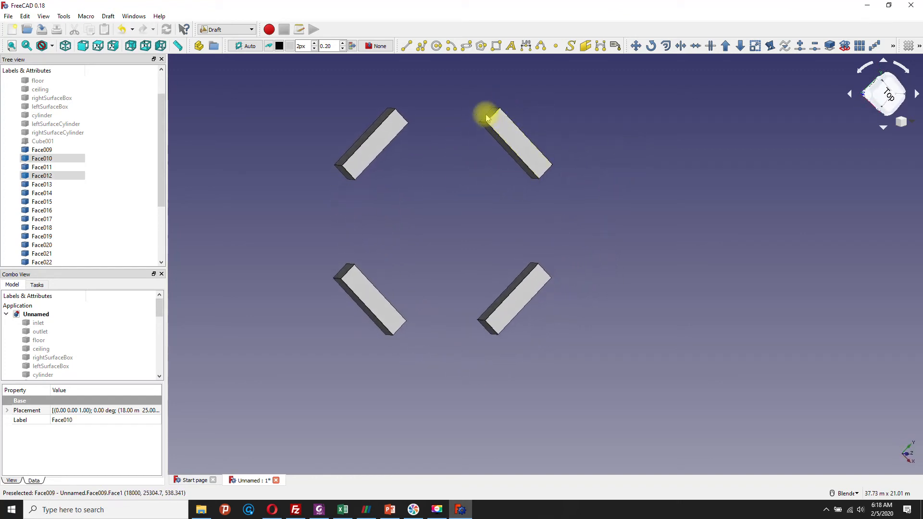
left_click(489, 115, "ctrl")
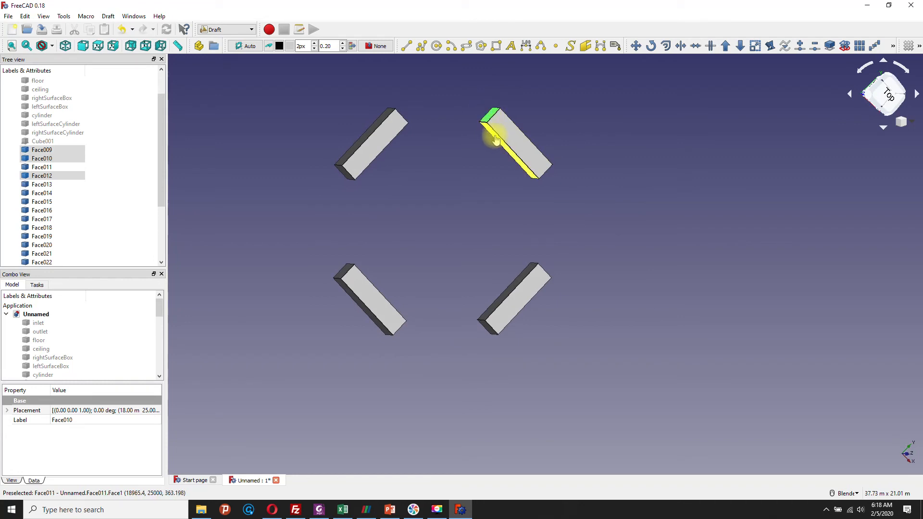
left_click(492, 135, "ctrl")
Step: Add one long side face and one adjoining end face of each of the other three boxes to the selection
middle_click_drag(478, 149, 514, 254)
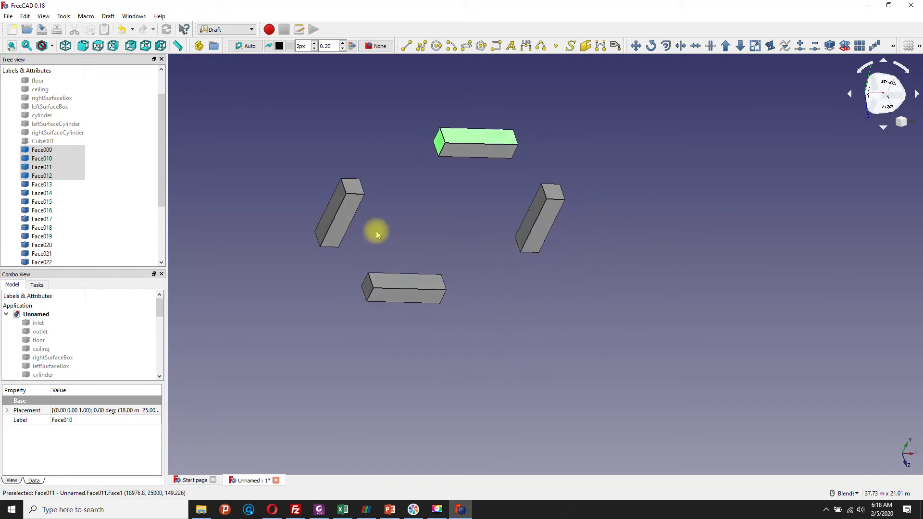
left_click(337, 206, "ctrl")
left_click(353, 186, "ctrl")
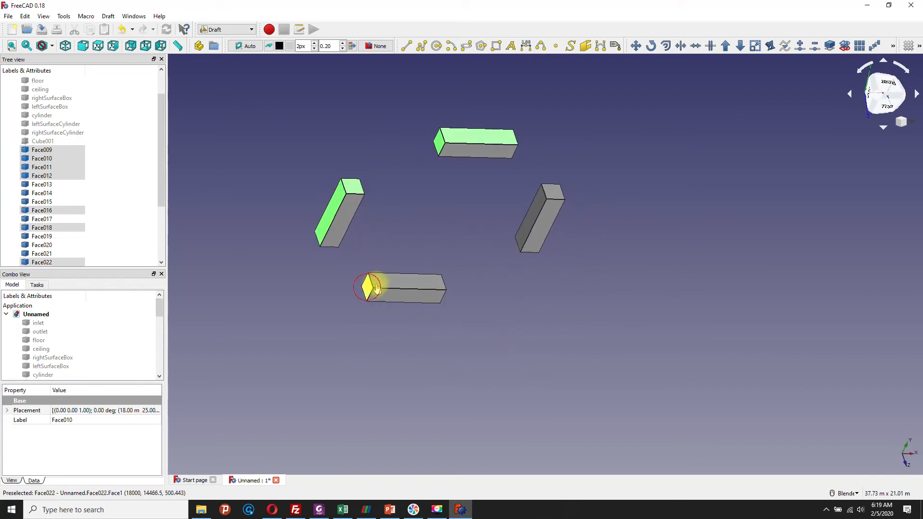
left_click(377, 282, "ctrl")
left_click(536, 212, "ctrl")
left_click(552, 190, "ctrl")
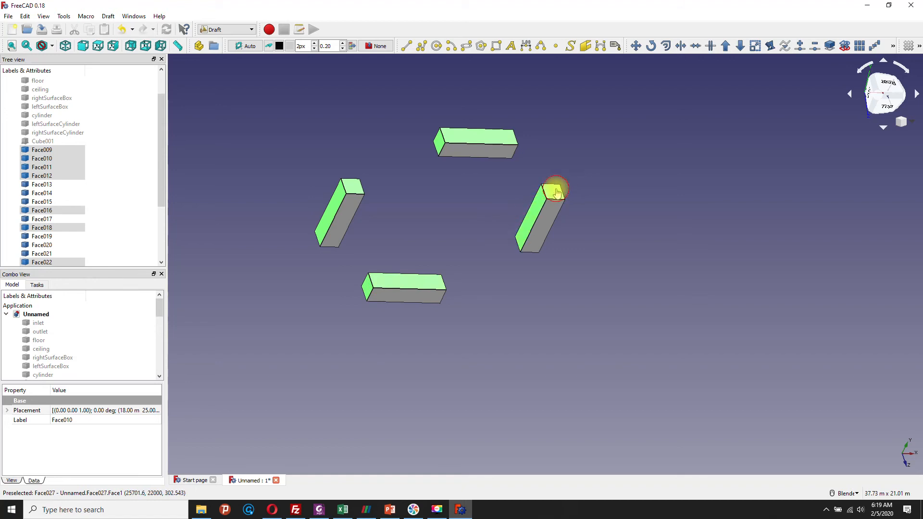
Step: Add the opposite long side and end faces of the other three boxes to the selection, including Face030, Face021, Face017 and Face015
middle_click_drag(556, 218, 419, 206)
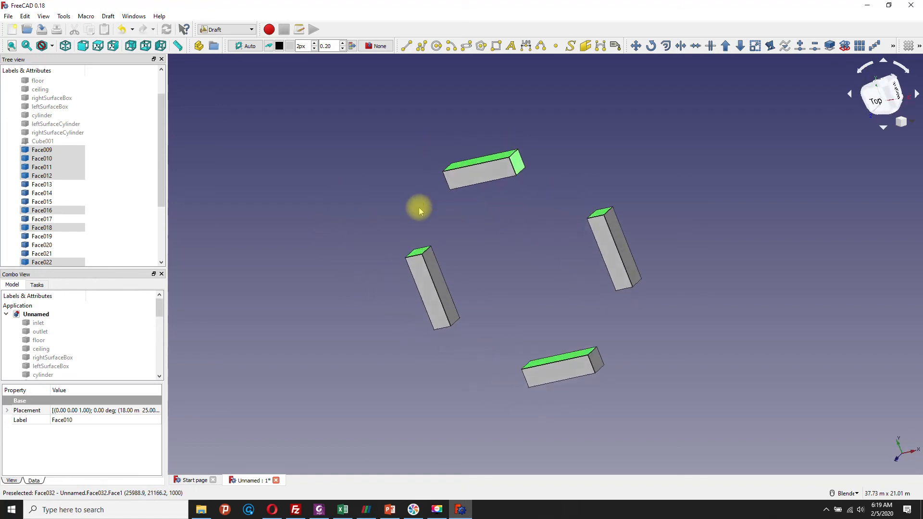
middle_click_drag(521, 303, 464, 278)
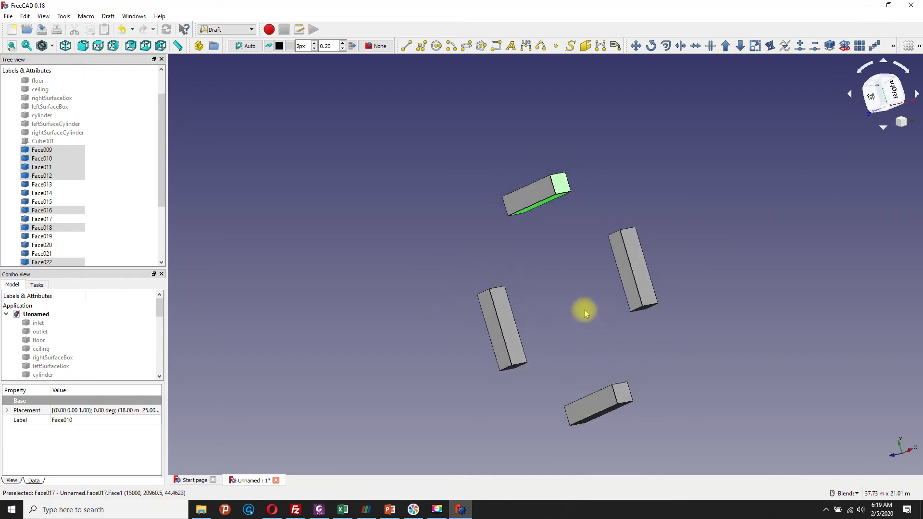
middle_click_drag(585, 310, 571, 284)
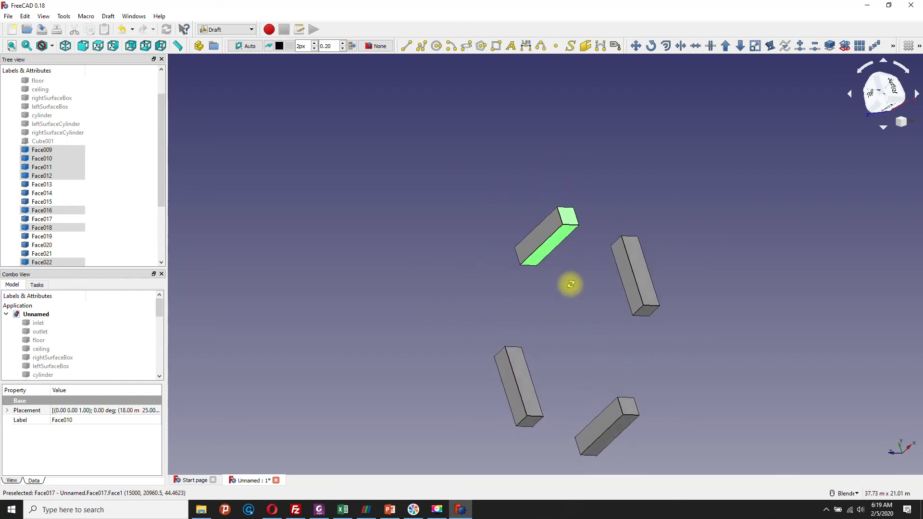
left_click(633, 264)
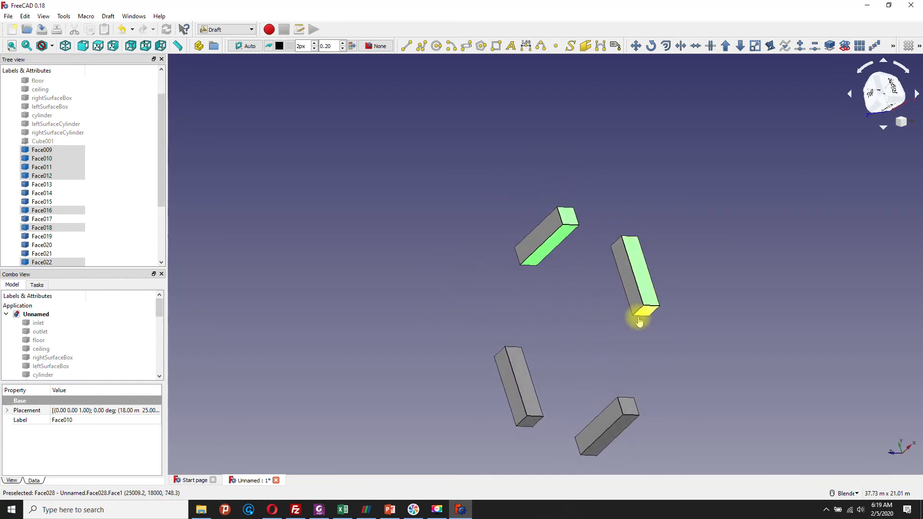
left_click(628, 406, "ctrl")
left_click(601, 440, "ctrl")
left_click(536, 410, "ctrl")
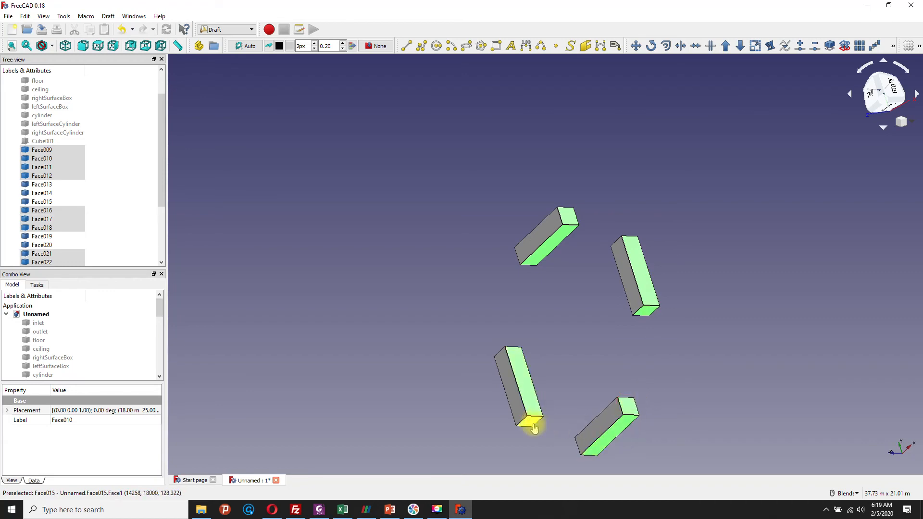
left_click(529, 421, "ctrl")
Step: Join the selected side faces of all four boxes into one shell with Draft Upgrade and inspect the resulting Shell
middle_click_drag(521, 287, 673, 344)
middle_click_drag(429, 235, 481, 196)
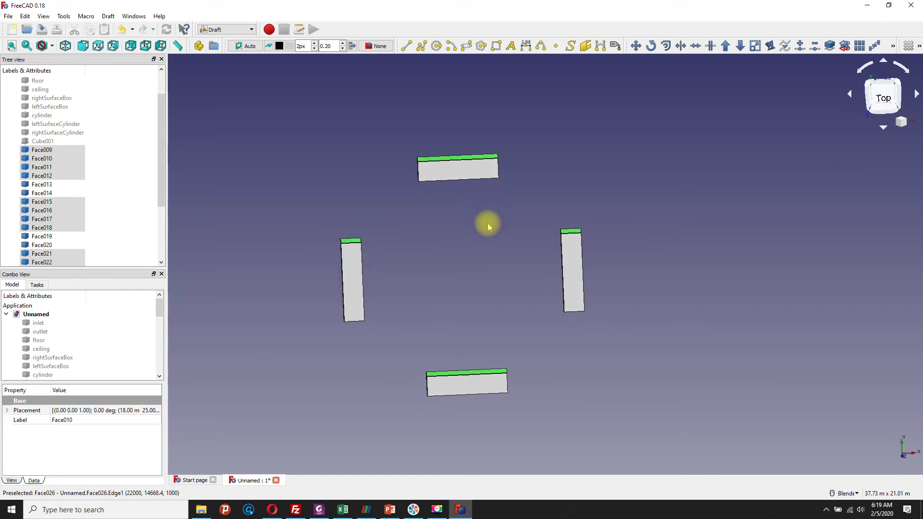
mouse_move(160, 133)
left_mouse_down()
mouse_move(164, 198)
mouse_move(165, 150)
left_mouse_up()
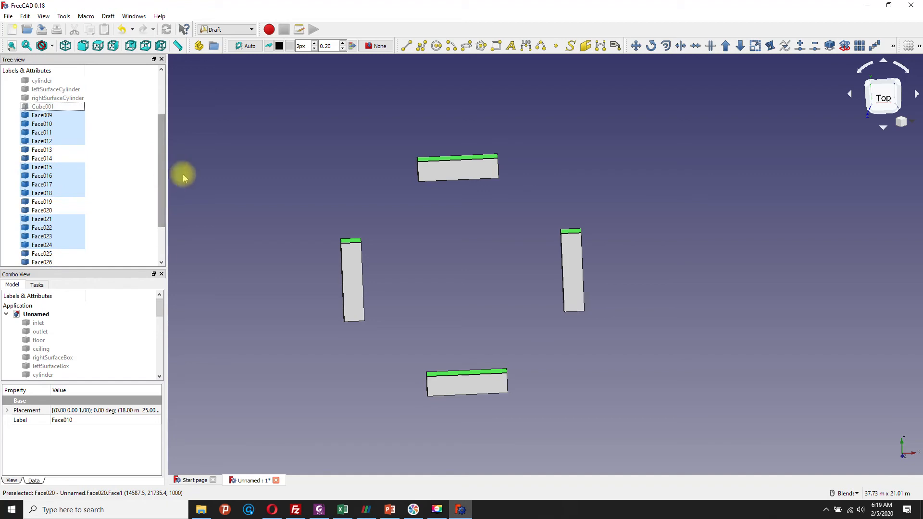
left_click(726, 47)
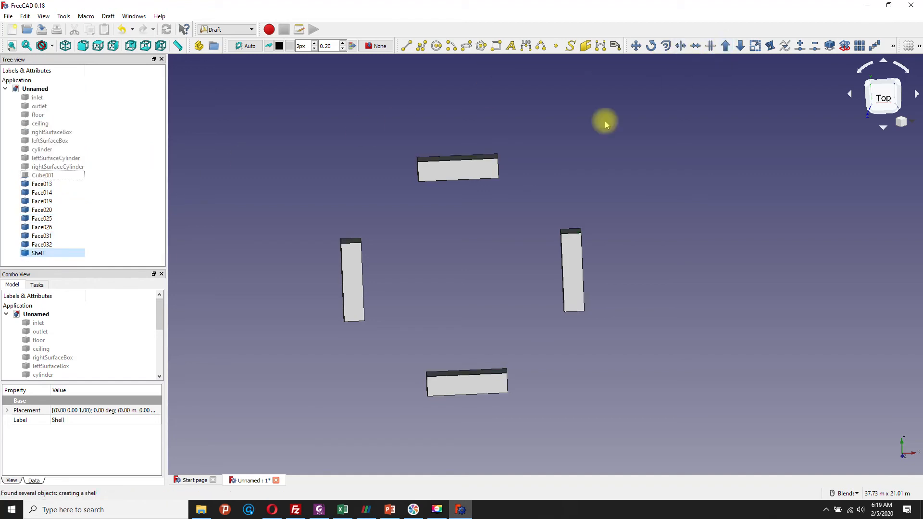
left_click(40, 253)
middle_click_drag(330, 251, 268, 239)
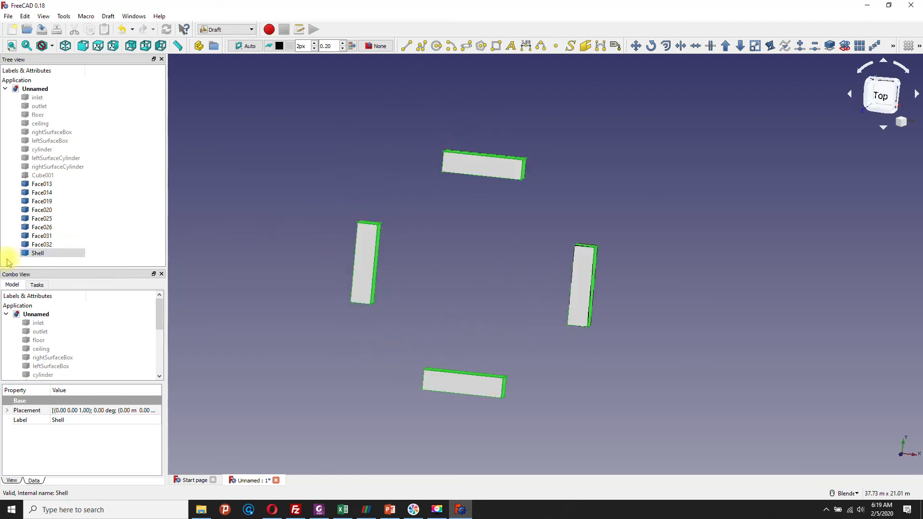
Step: Rename the shell joining the four boxes' side faces as rectangularBlocks
right_click(36, 254)
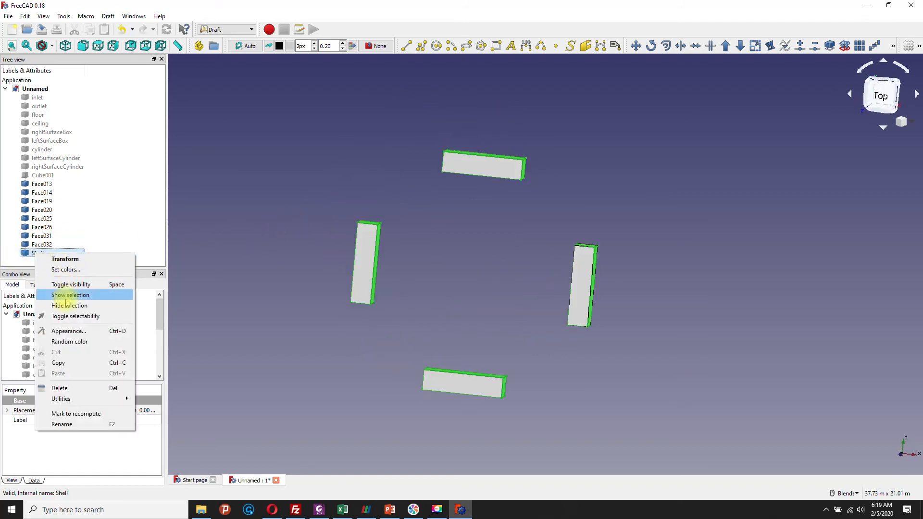
left_click(62, 425)
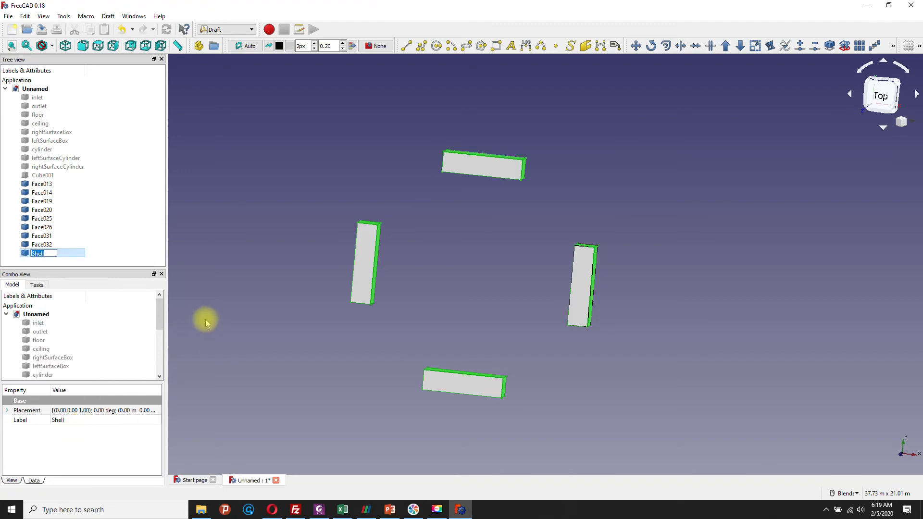
type("rectangularBlocks")
key("Return")
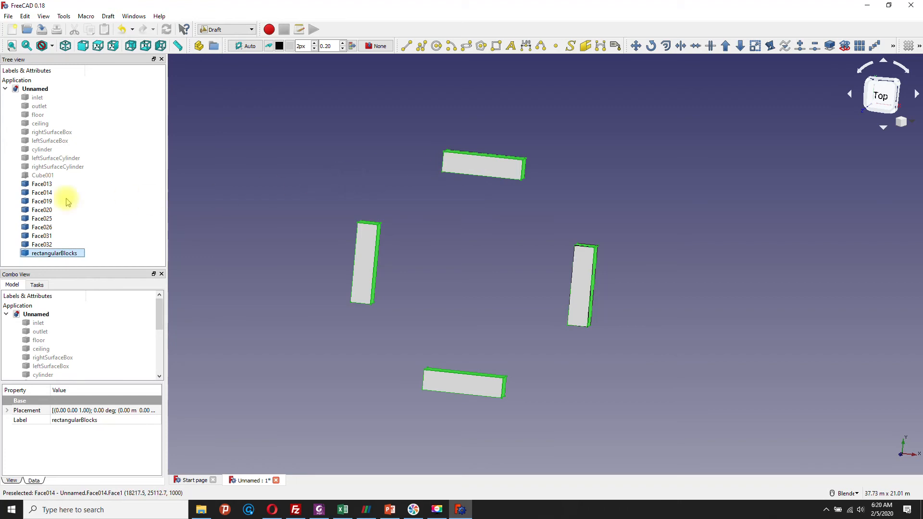
left_click(47, 185)
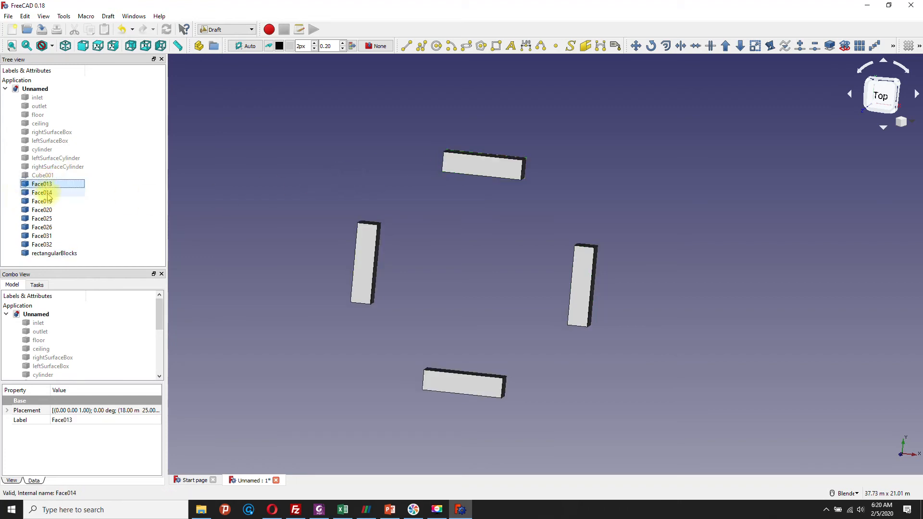
left_click(48, 194, "ctrl")
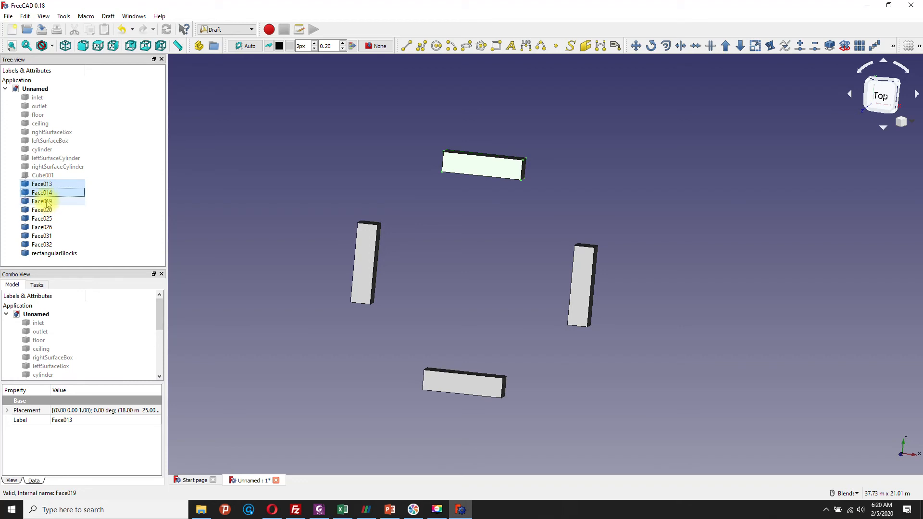
left_click(47, 202, "ctrl")
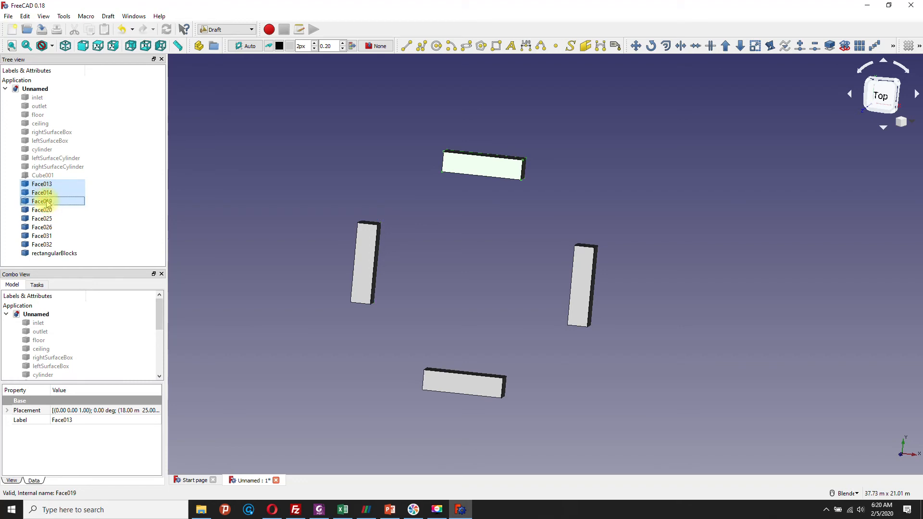
left_click(230, 198)
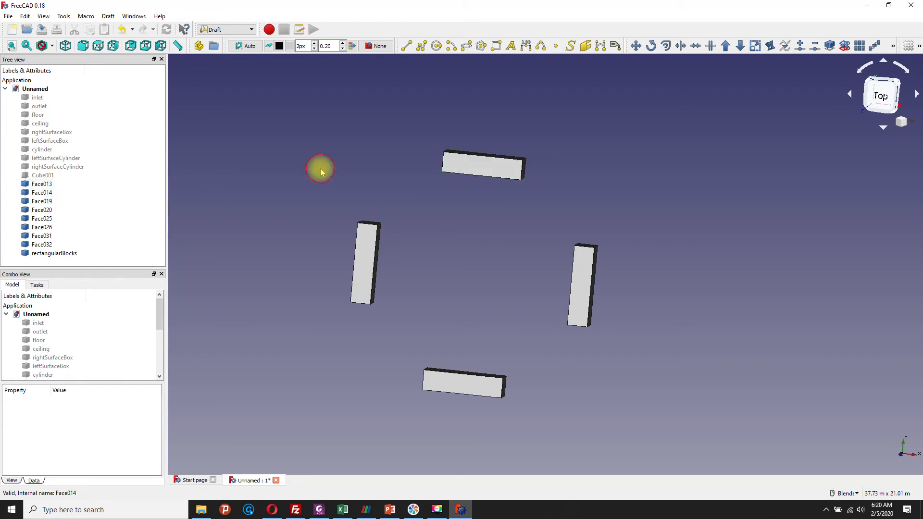
Step: Select the top faces of all four blocks, Face014, Face020, Face026 and Face032, and join them into one shell with Draft Upgrade
left_click(490, 165)
left_click(365, 248, "ctrl")
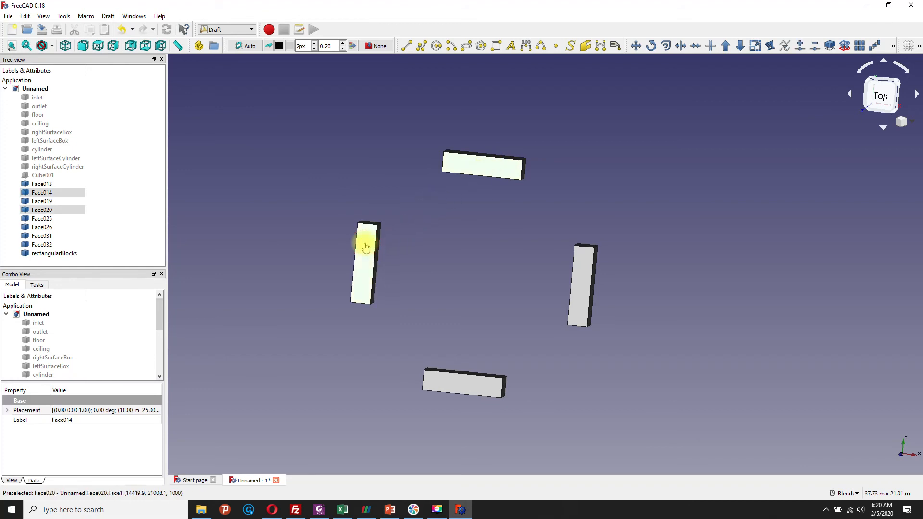
left_click(442, 382, "ctrl")
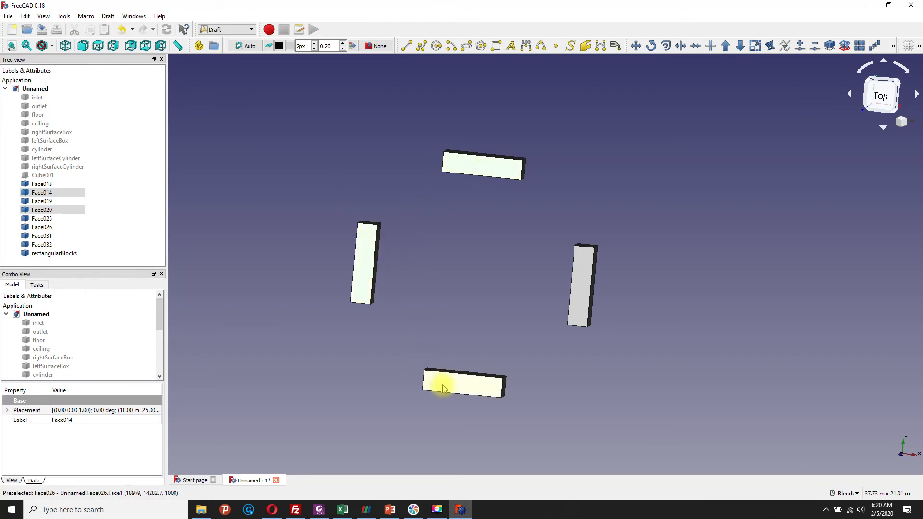
left_click(583, 289, "ctrl")
middle_click_drag(534, 284, 509, 313)
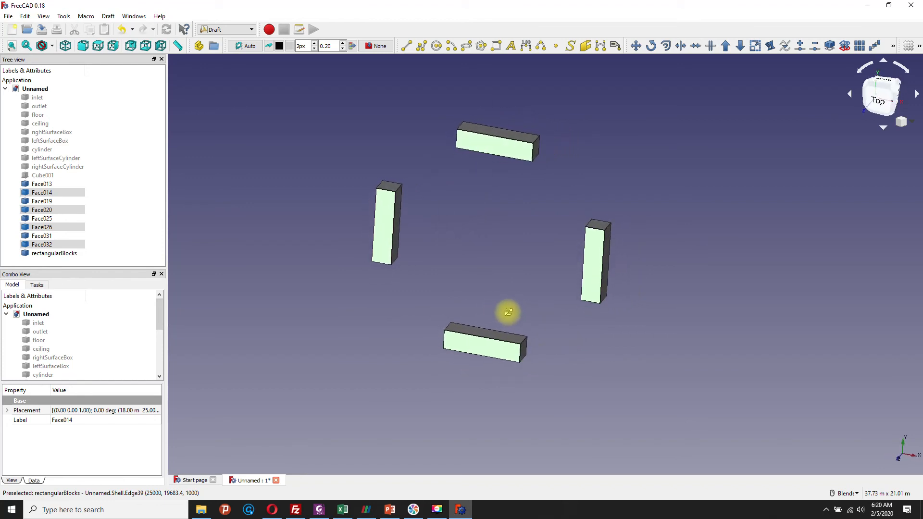
left_click(726, 49)
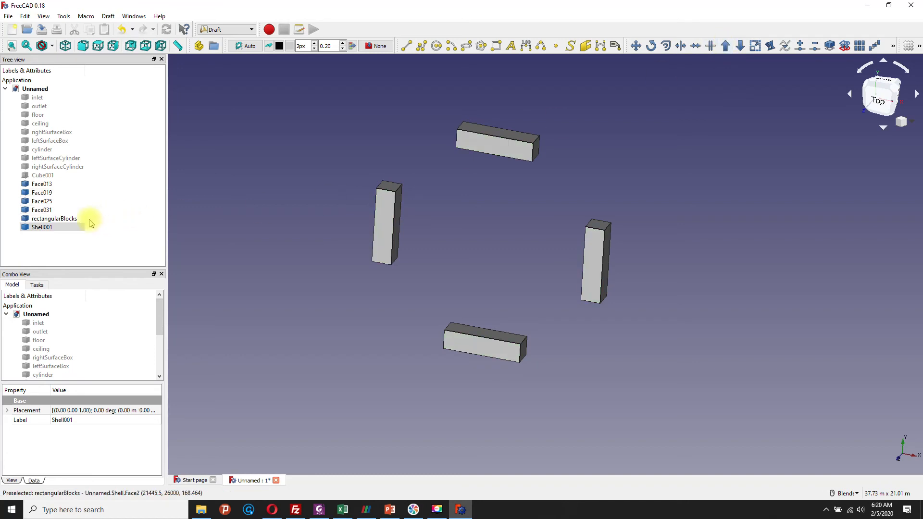
Step: Rename the shell of the four top faces as leftSurfaceBlock and clear the selection
left_click(41, 229)
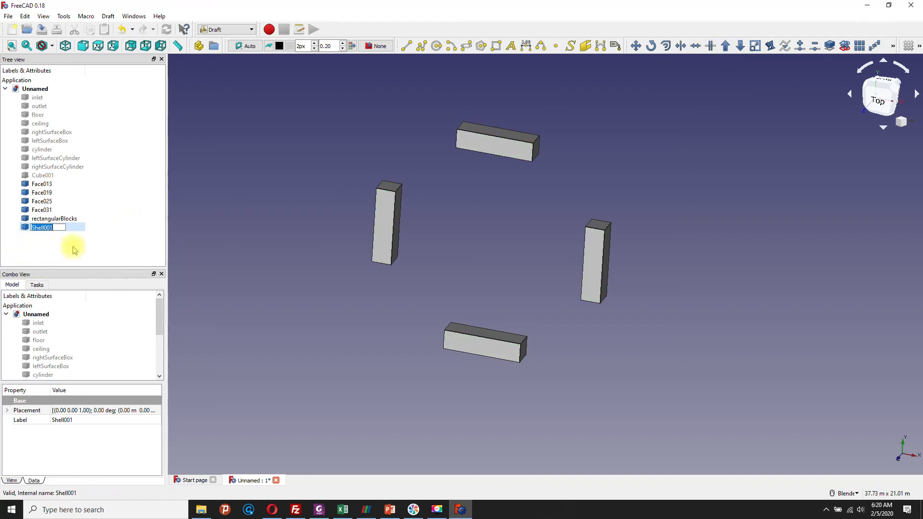
key("BackSpace")
type("leftSurfaceBlock")
key("Return")
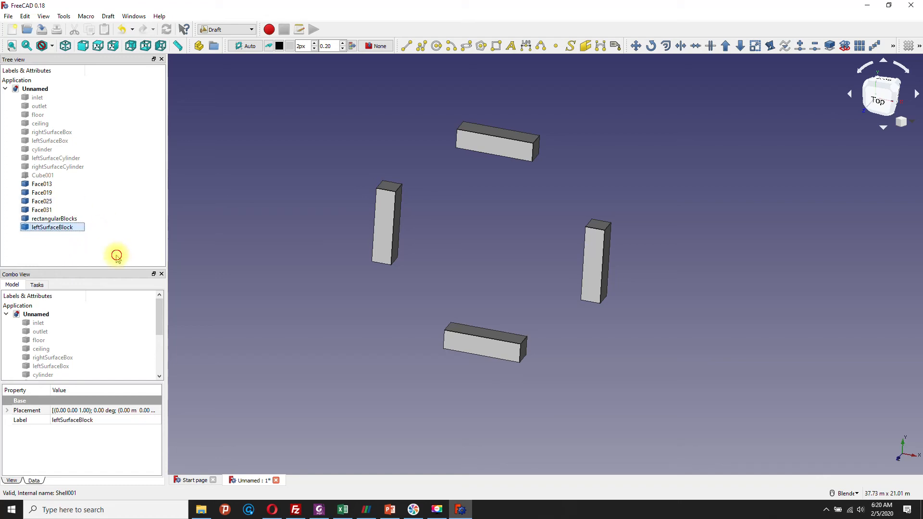
left_click(117, 251)
middle_click_drag(499, 251, 598, 293)
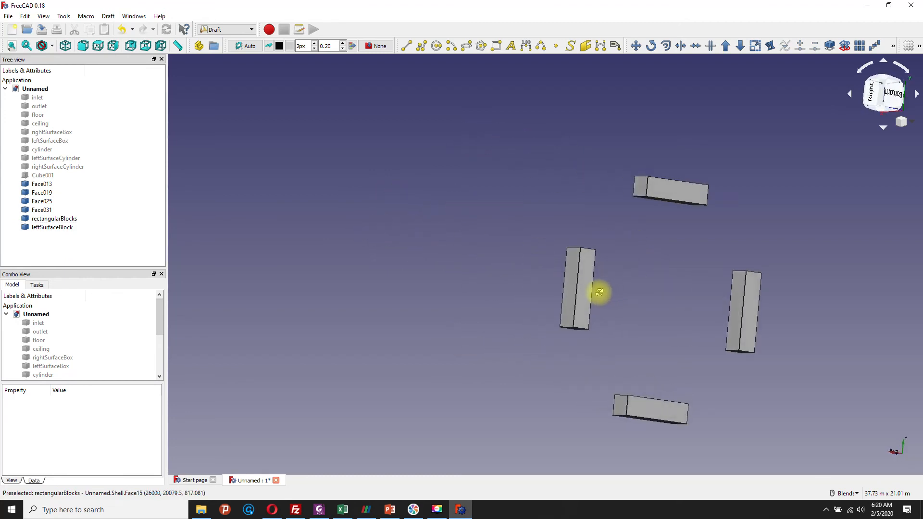
left_click(674, 192)
left_click(582, 272)
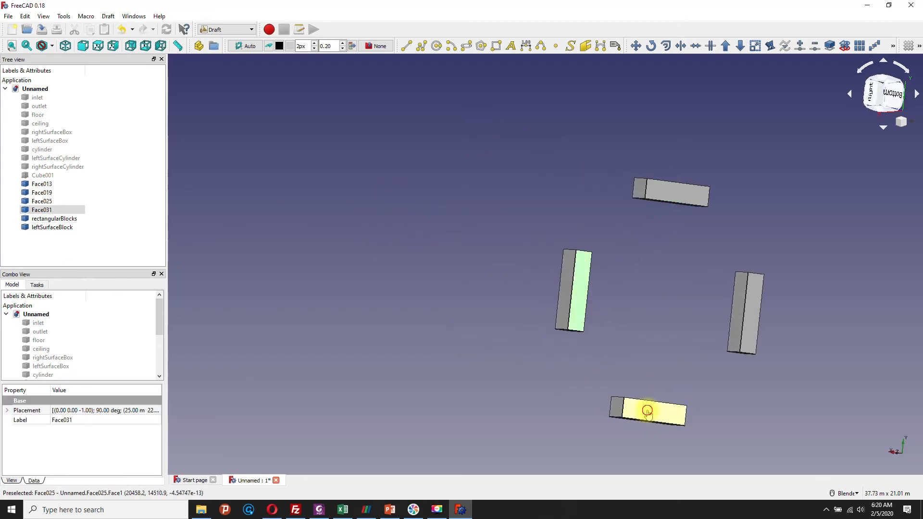
left_click(649, 409)
left_click(753, 301)
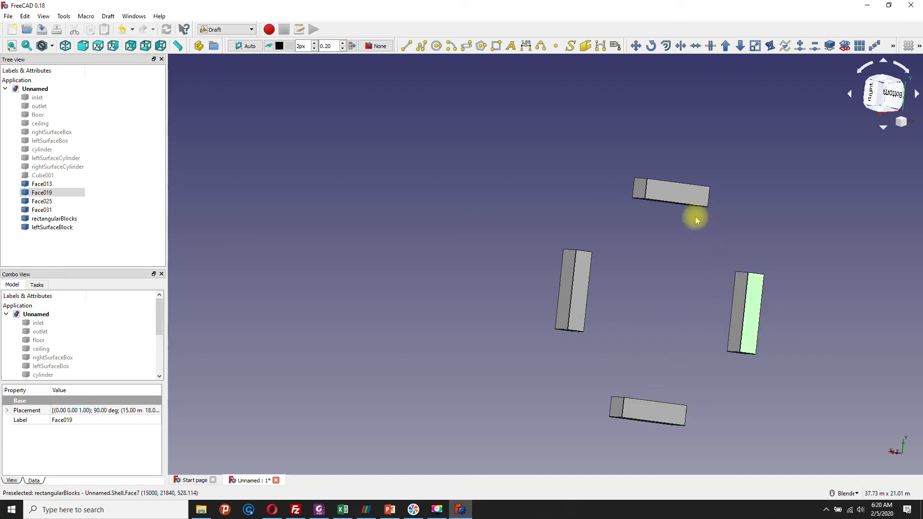
left_click(685, 189)
Step: Select the bottom faces of all four blocks together, Face031, Face013, Face019 and Face025, and join them into one shell with Draft Upgrade
left_click(585, 268)
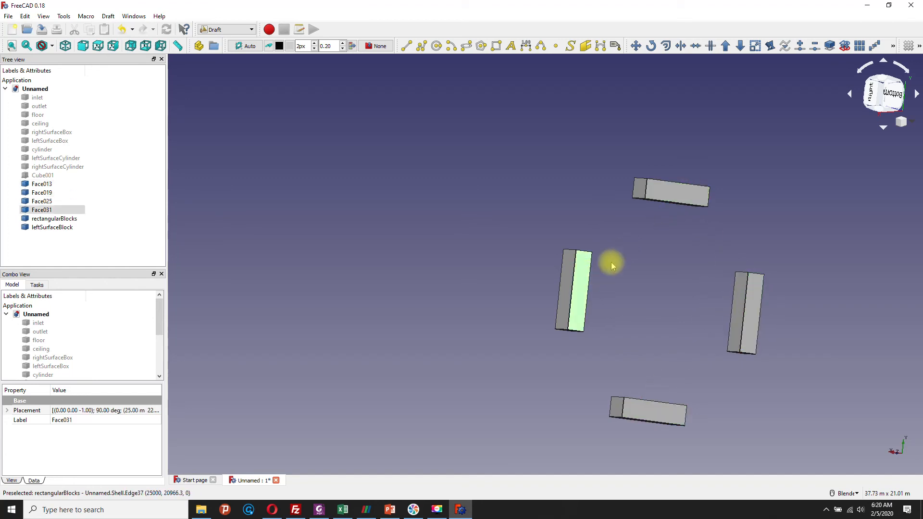
middle_click_drag(626, 254, 680, 226)
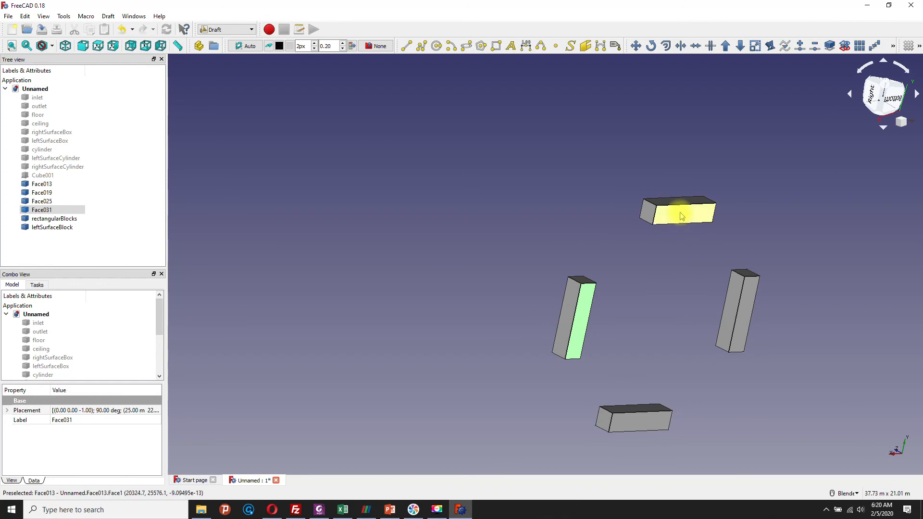
left_click(681, 218, "ctrl")
left_click(745, 300, "ctrl")
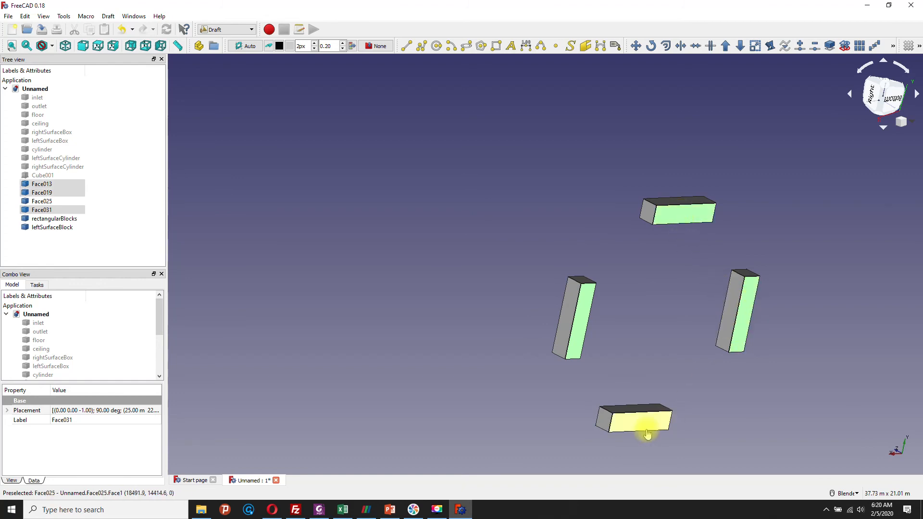
left_click(641, 424, "ctrl")
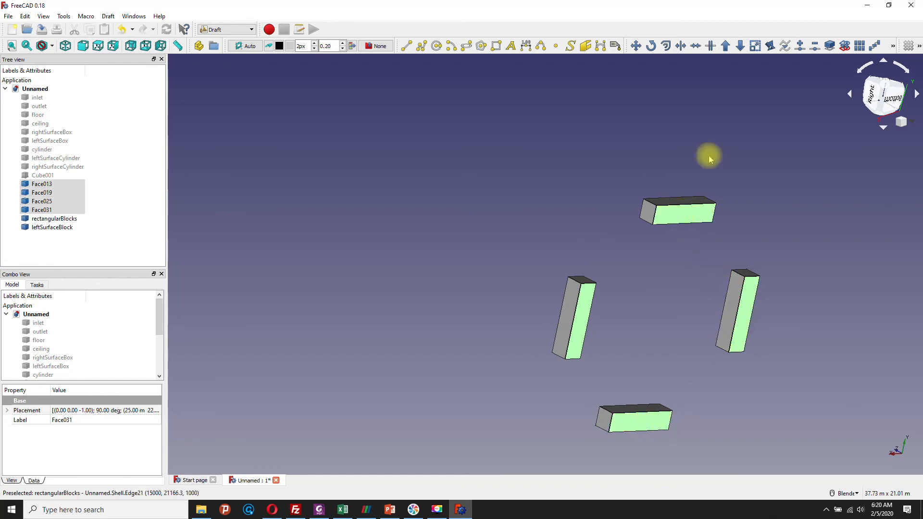
left_click(726, 46)
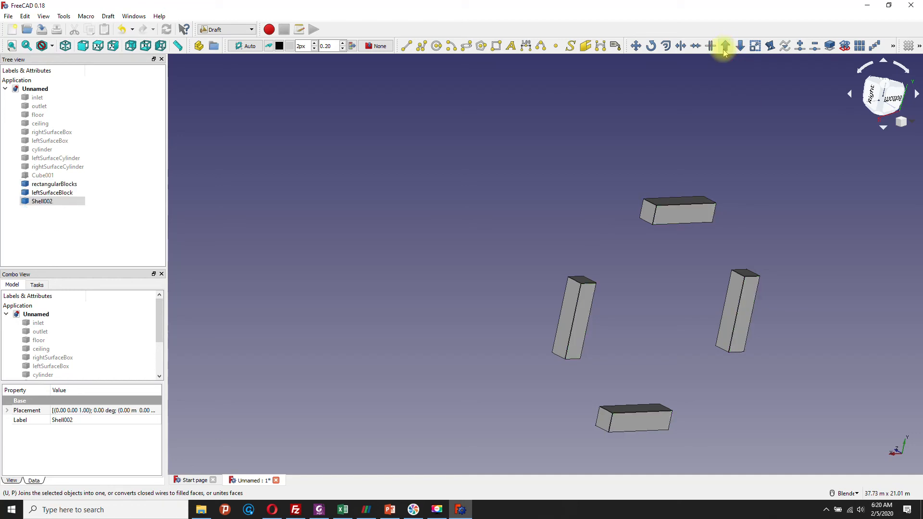
Step: Rename the shell of the four bottom faces as rightSurfaceBlock
left_click(42, 203)
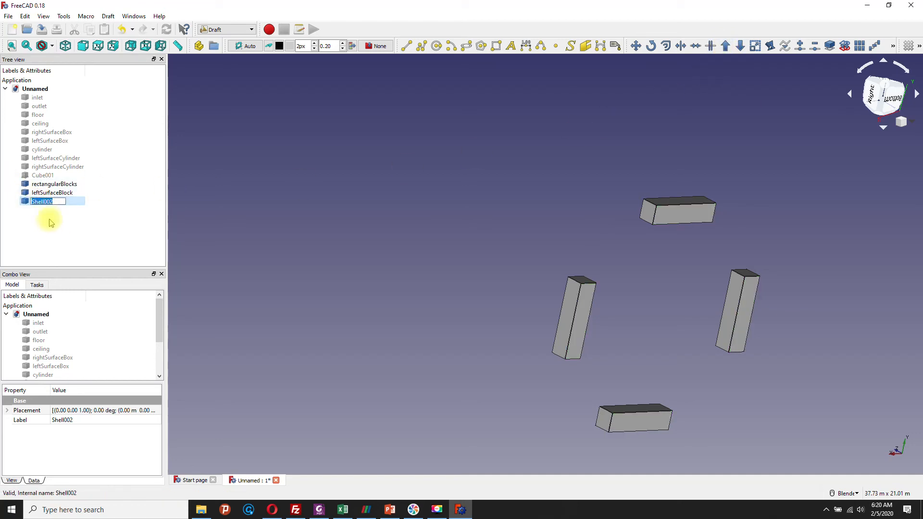
type("rightSurfaceBlock")
left_click(61, 255)
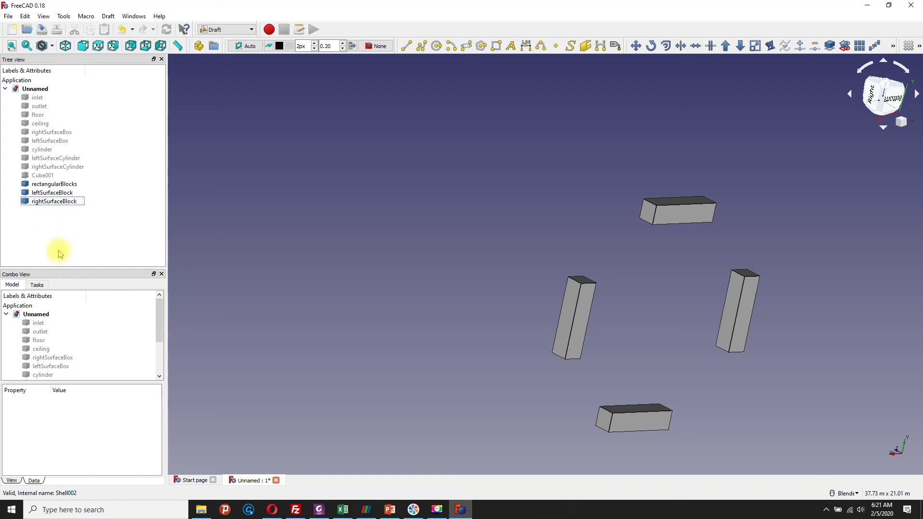
scroll(333, 233, "down", 5)
scroll(334, 234, "up", 5)
scroll(334, 235, "down", 4)
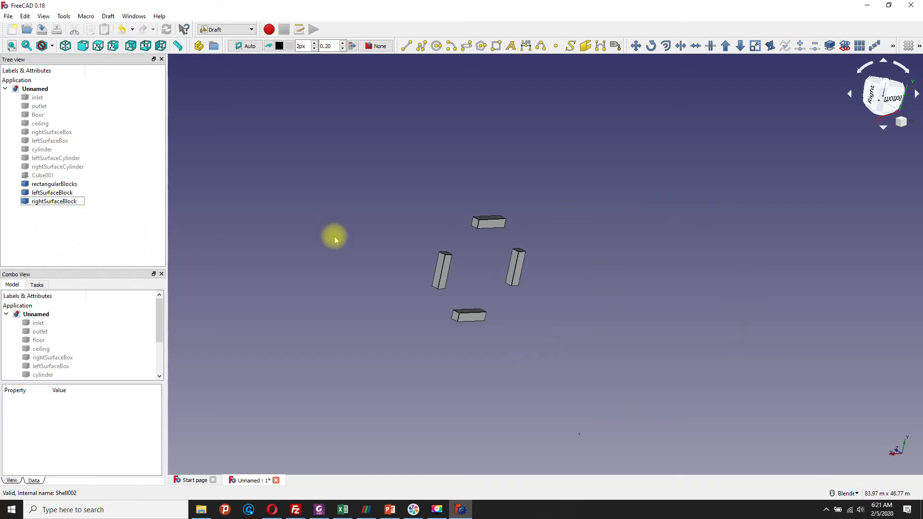
left_click(332, 263)
middle_click_drag(337, 262, 499, 264)
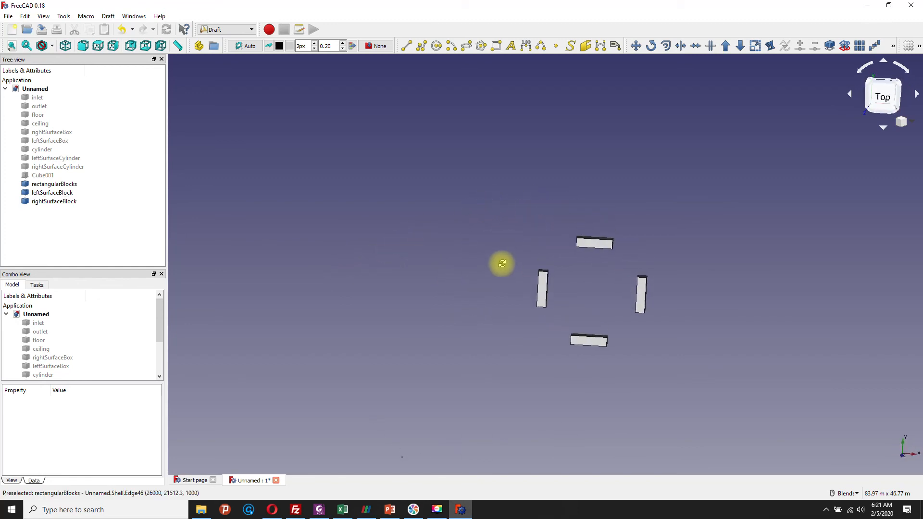
scroll(751, 278, "up", 2)
scroll(621, 331, "up", 2)
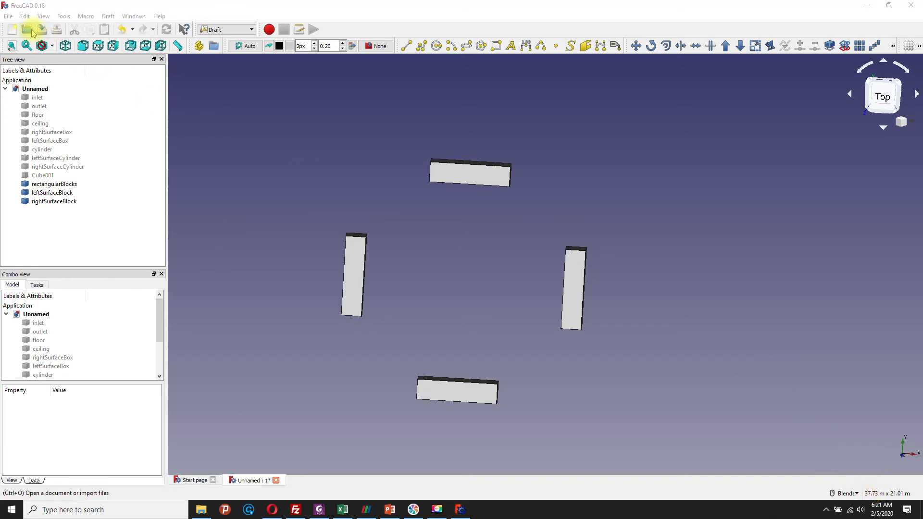
Step: Save the document as cylinder2 in the vortex folder, replacing the existing file
left_click(8, 16)
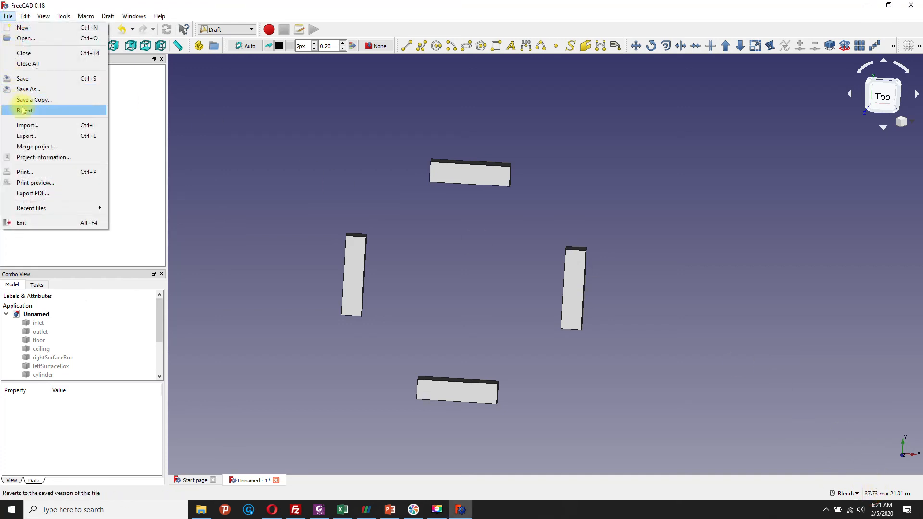
left_click(26, 90)
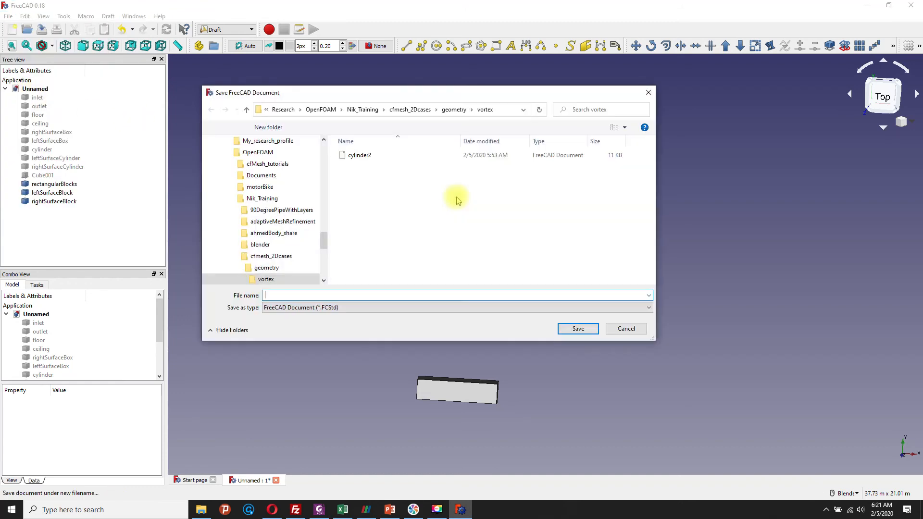
left_click(360, 159)
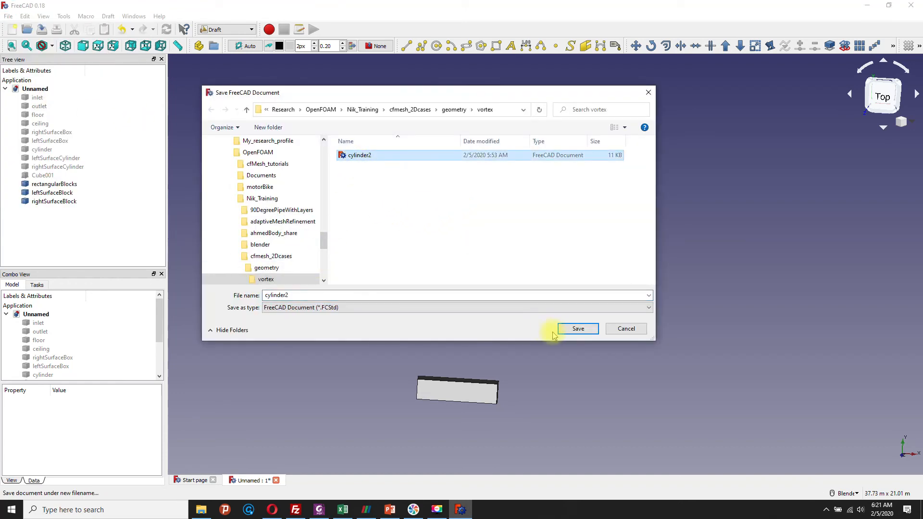
left_click(569, 331)
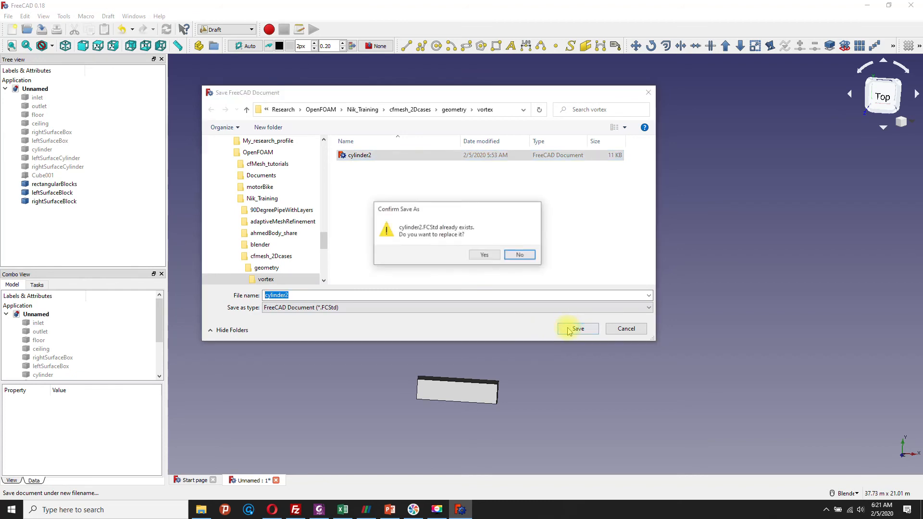
left_click(490, 256)
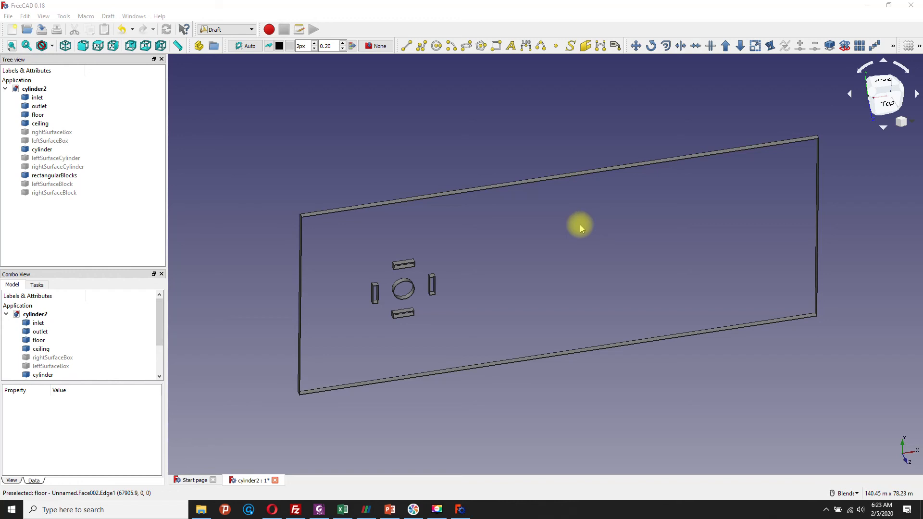
middle_click_drag(556, 282, 410, 251)
middle_click_drag(447, 319, 472, 406)
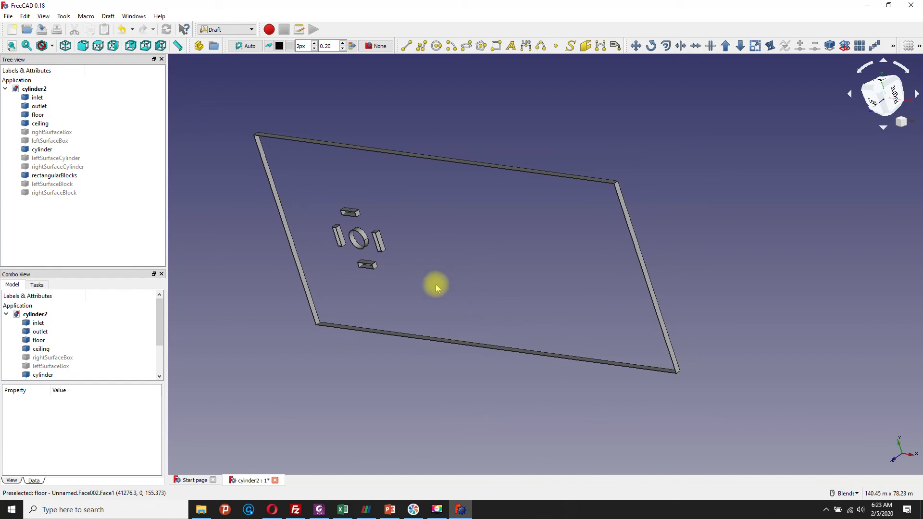
middle_click_drag(423, 294, 466, 286)
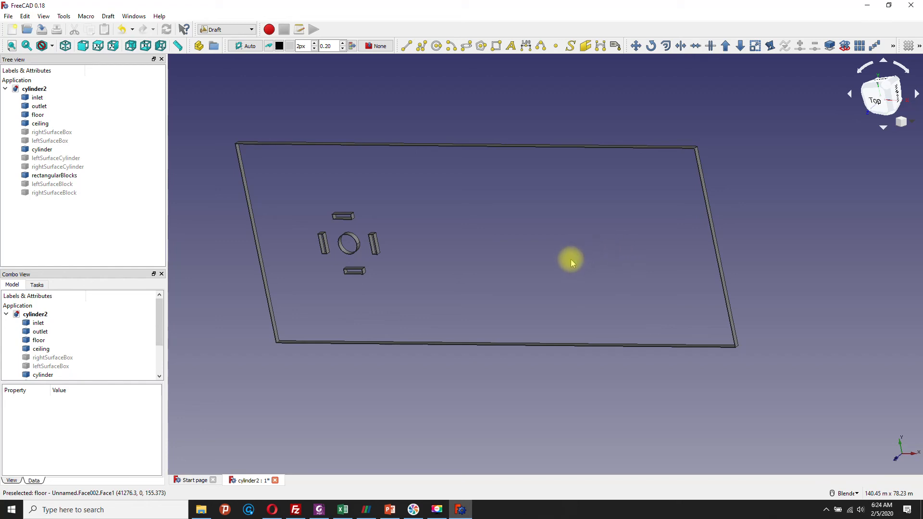
scroll(569, 251, "up", 2)
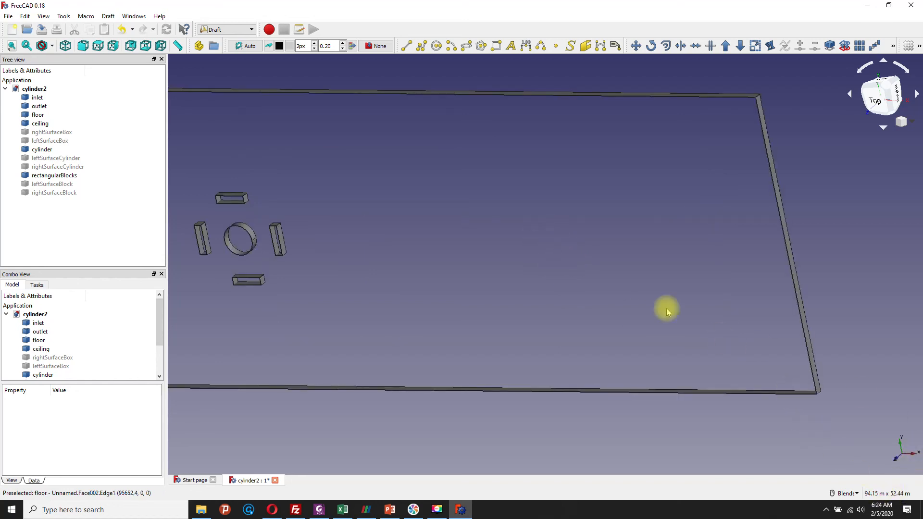
scroll(552, 218, "down", 2)
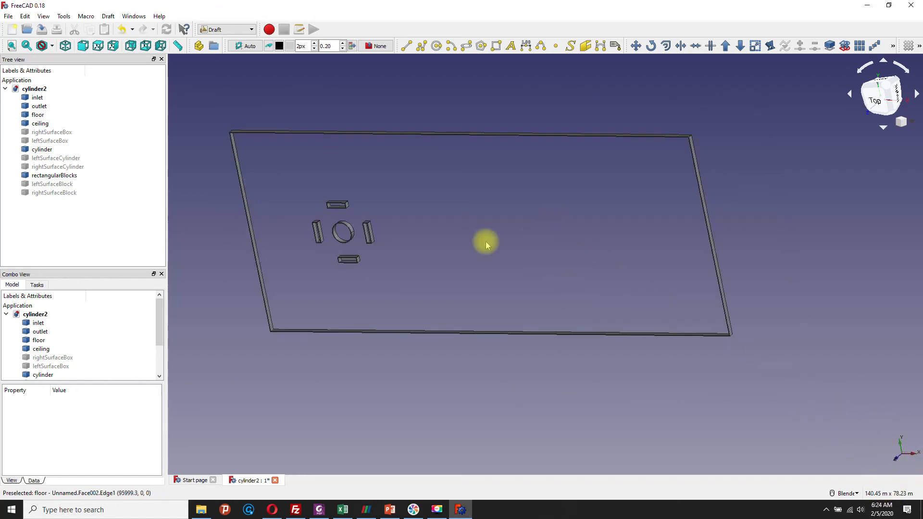
Step: Export the inlet face as an STL mesh file named inlet.ast in the vortex folder
middle_click_drag(414, 204, 441, 230)
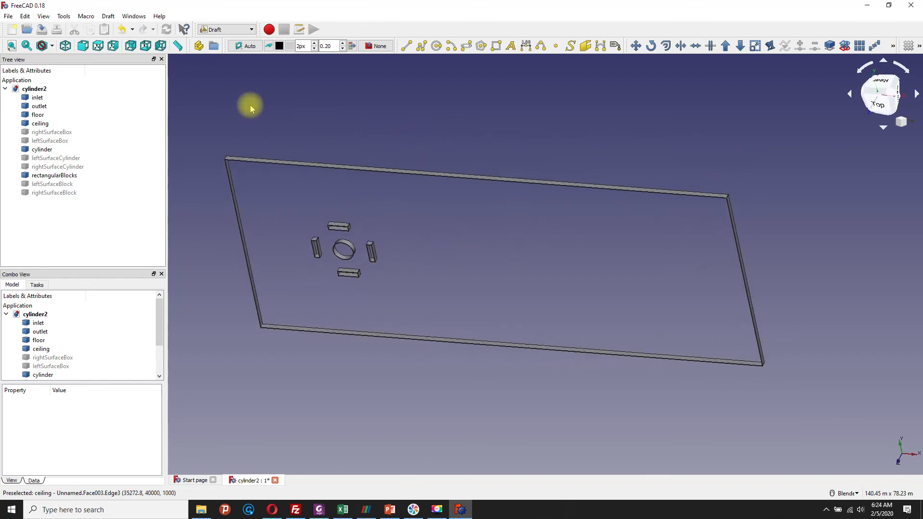
left_click(23, 98)
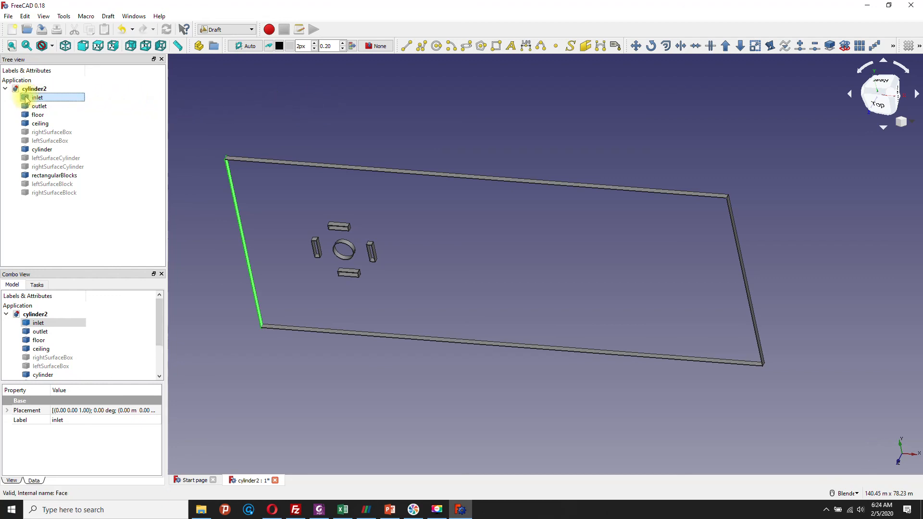
key("ctrl+e")
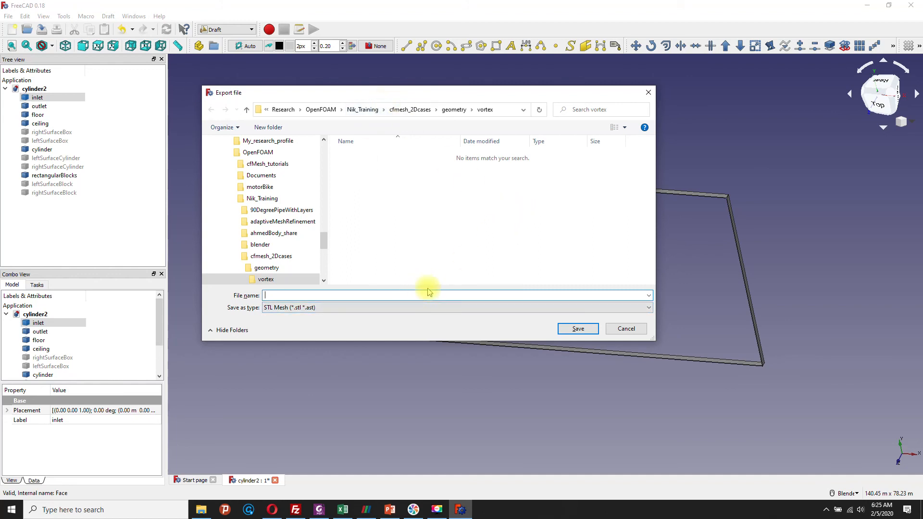
type("inlet.ast")
left_click(577, 330)
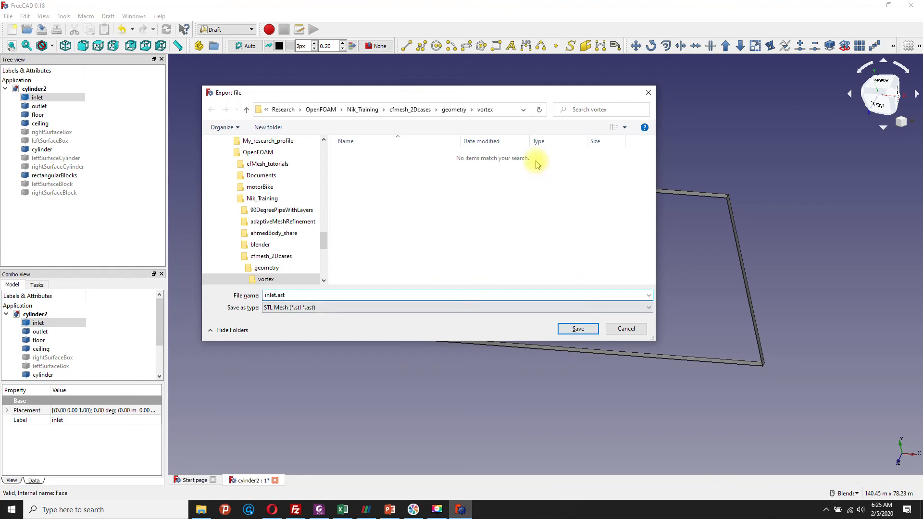
left_click_drag(503, 91, 677, 133)
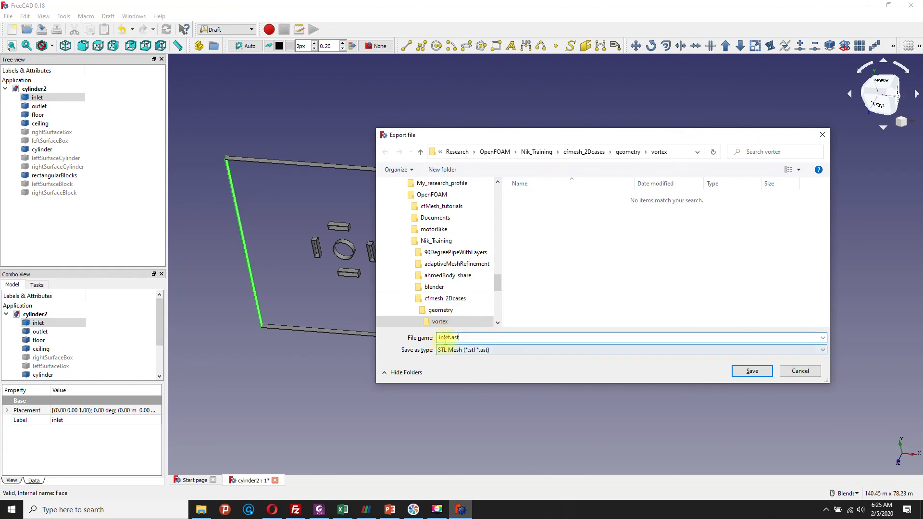
left_click(738, 371)
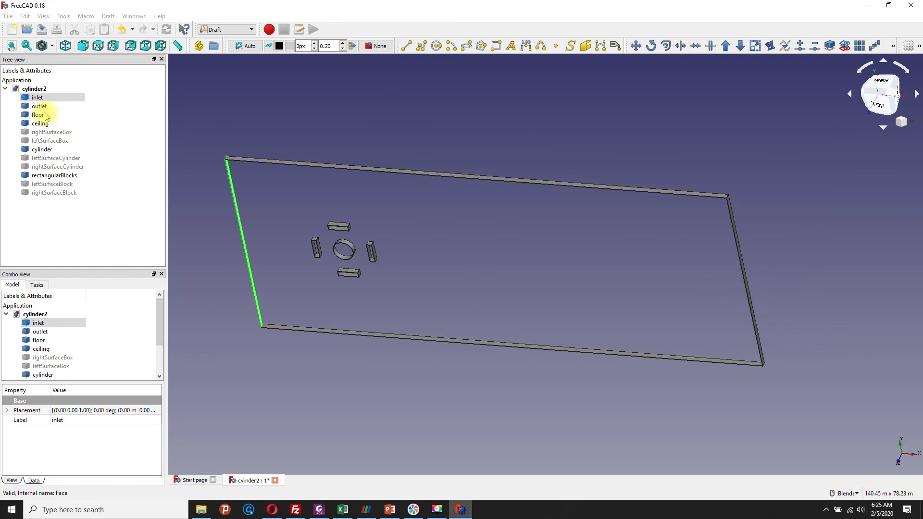
Step: Export the outlet face as an STL mesh file named outlet.ast in the vortex folder
left_click(39, 108)
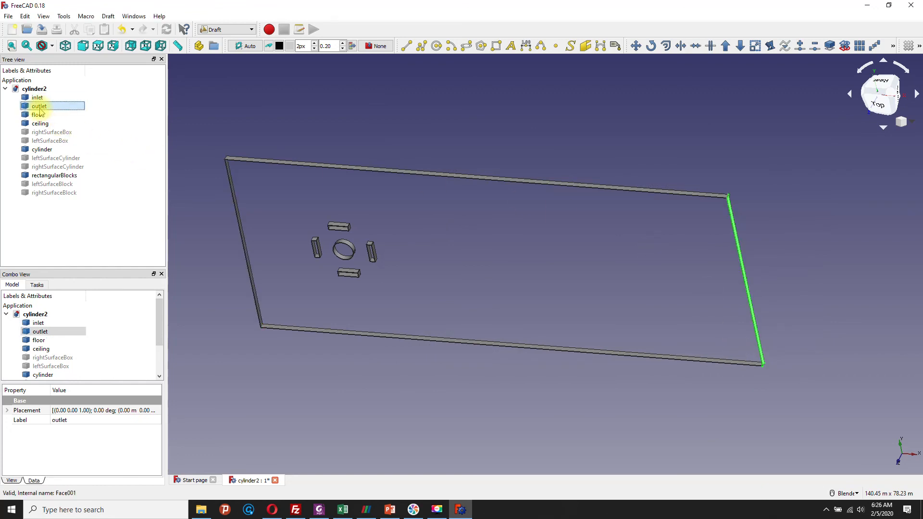
key("ctrl+e")
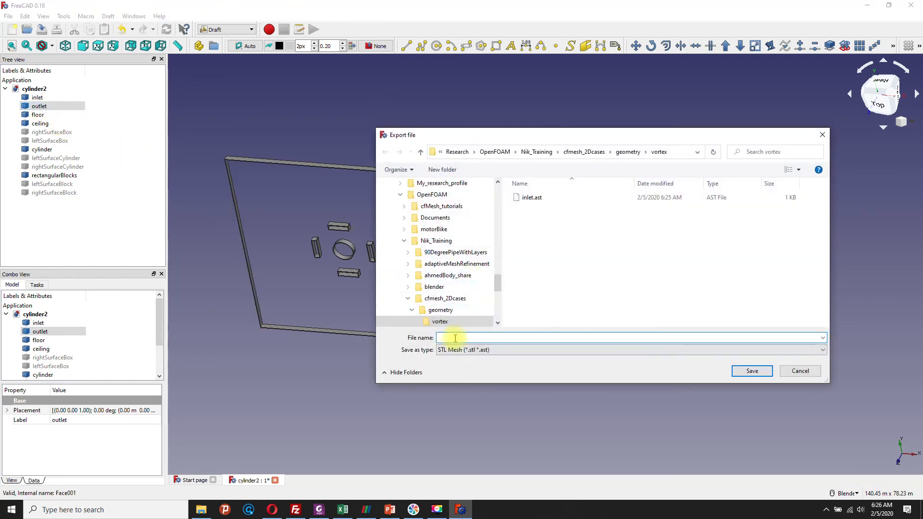
type("outlet")
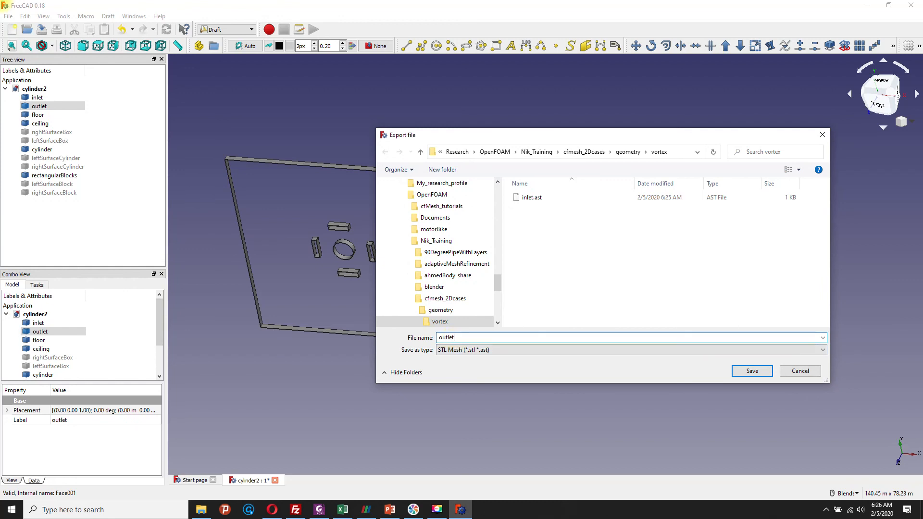
type(".ast")
left_click(735, 373)
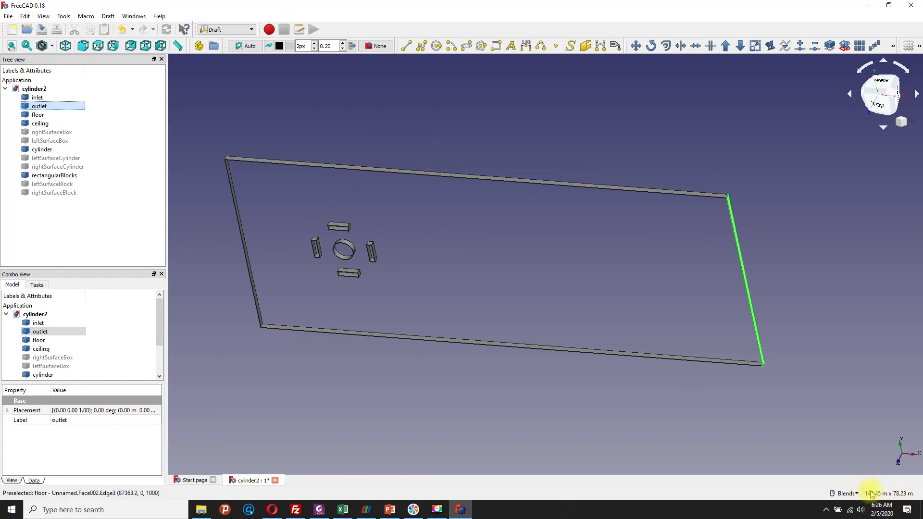
Step: Switch to File Explorer to check the exported AST files in the vortex folder, and bring up FileZilla alongside it
key("alt+Tab")
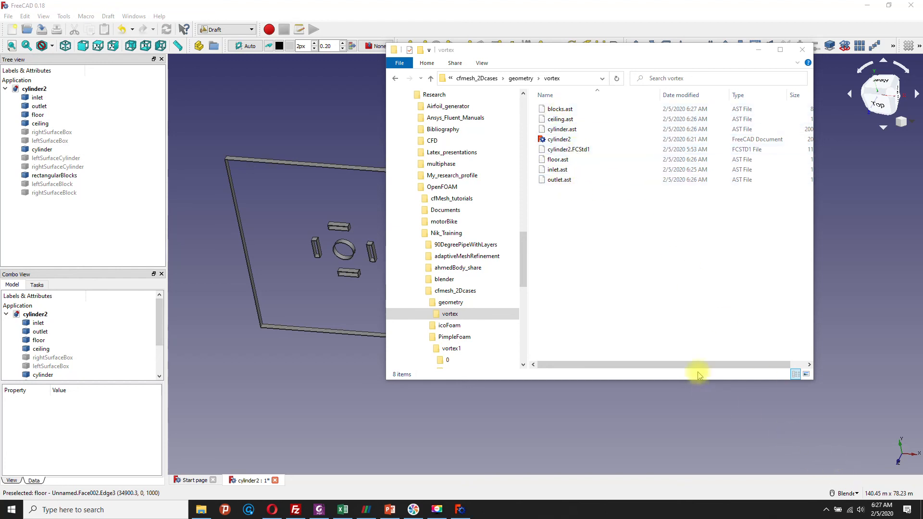
left_click_drag(705, 366, 707, 362)
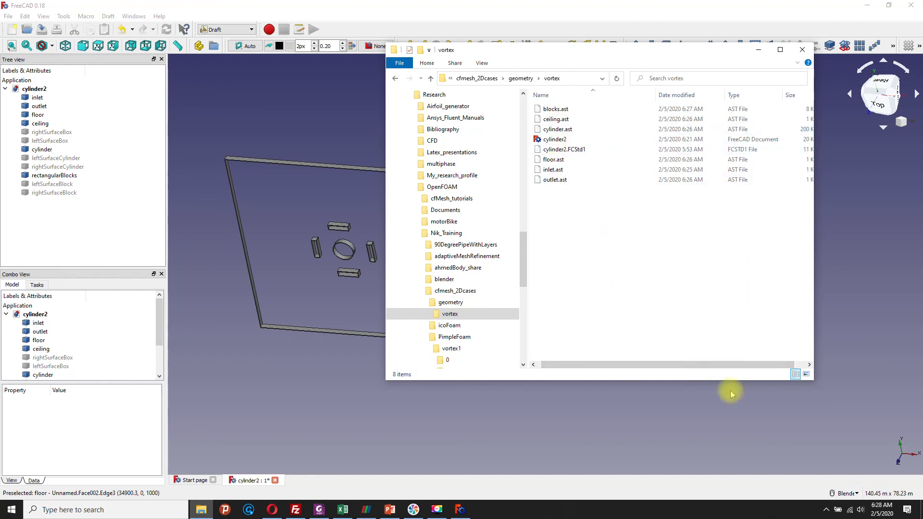
left_click(672, 368)
left_click_drag(672, 368, 668, 366)
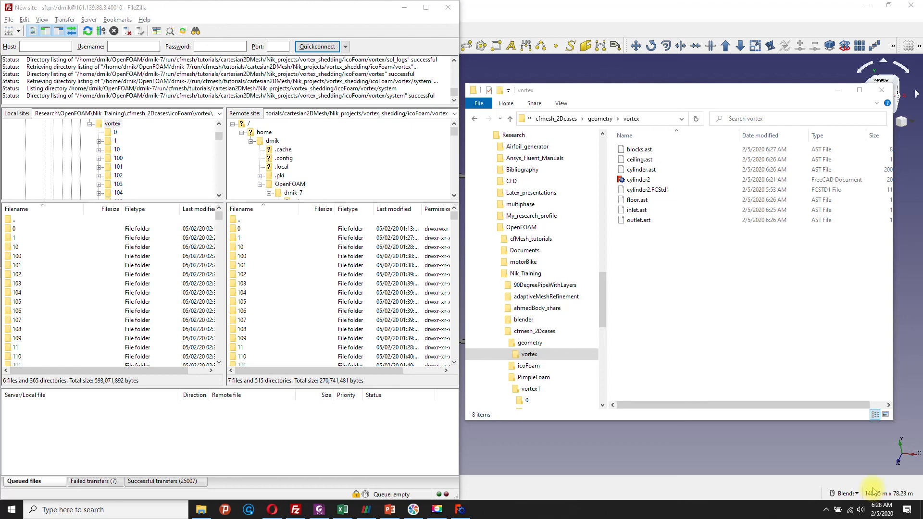
left_click(873, 495)
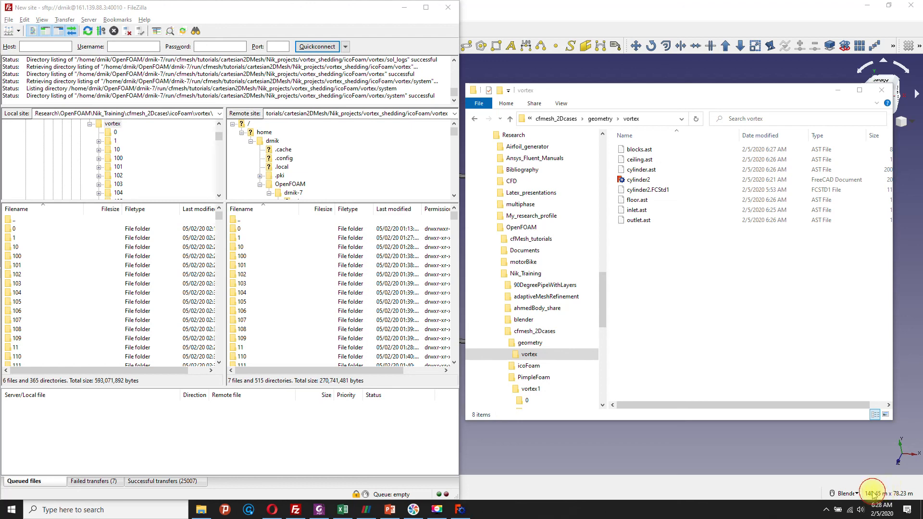